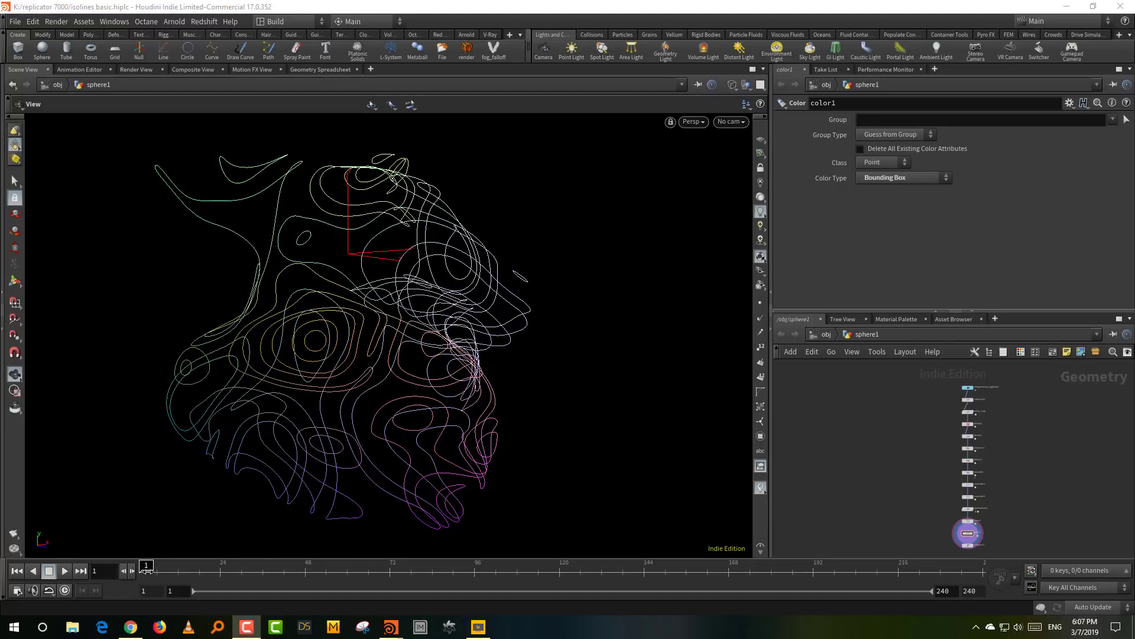
# Switch to the browser and examine the contour-line and wireframe shapes in the Tron Legacy reference images, then return to Houdini
pyautogui.moveTo(147, 569); pyautogui.dragTo(94, 573)
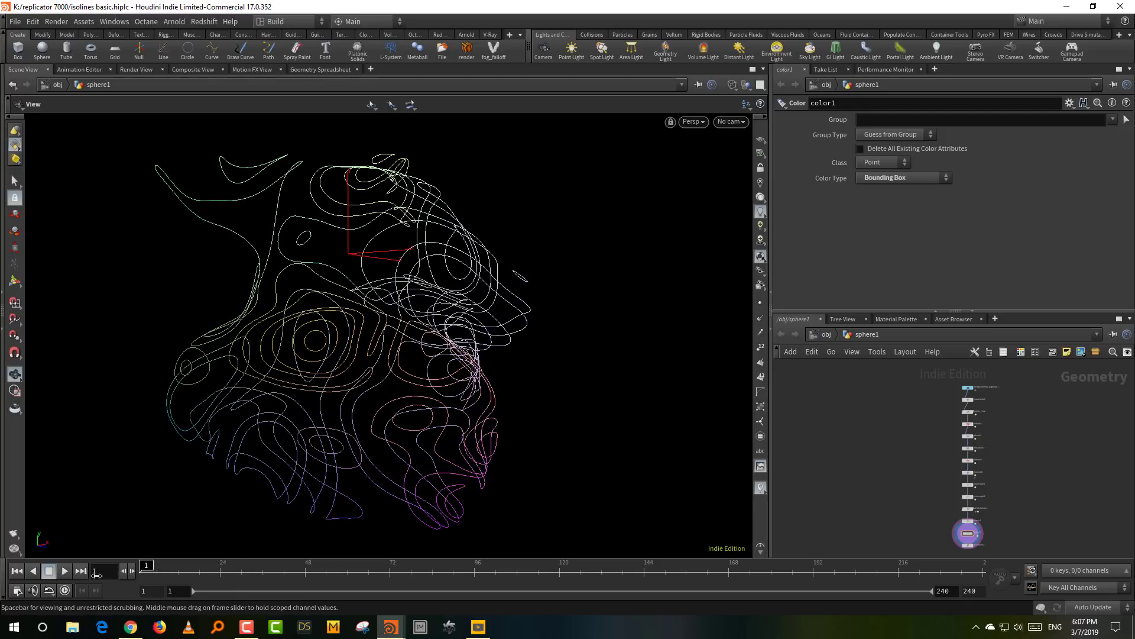
pyautogui.scroll(3, 1020, 451)
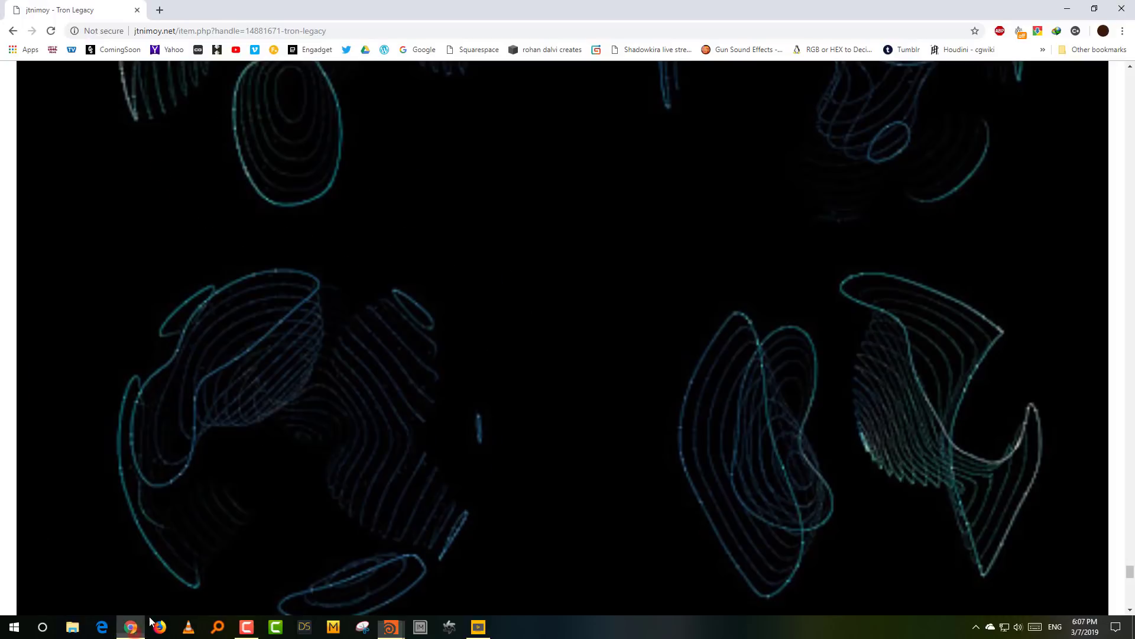
pyautogui.click(131, 627)
pyautogui.scroll(4, 150, 621)
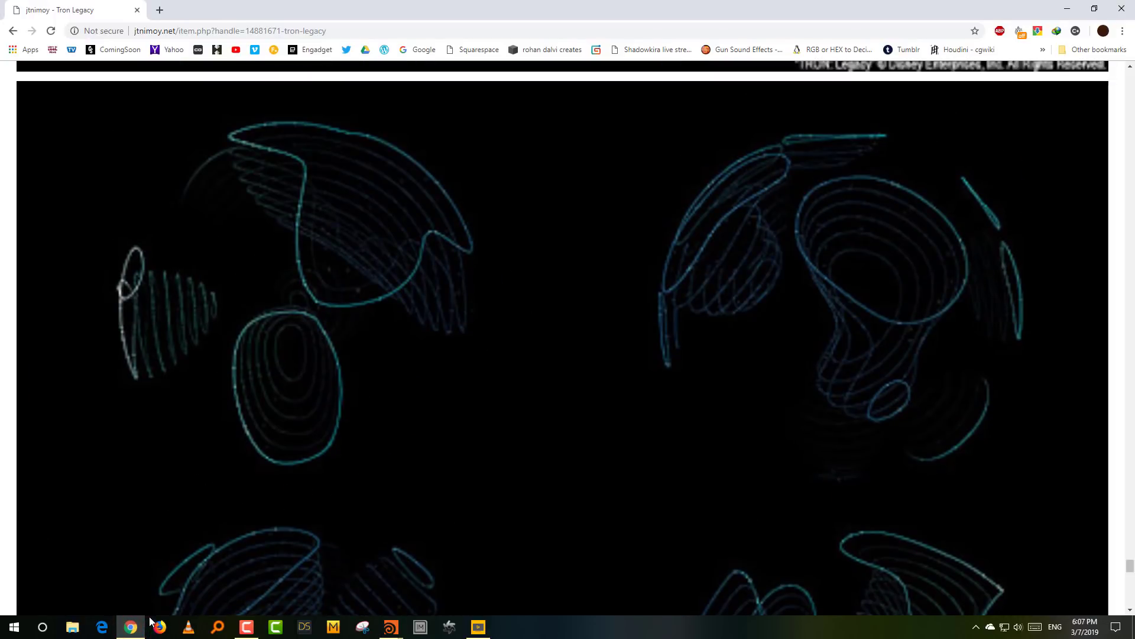
pyautogui.scroll(4, 94, 285)
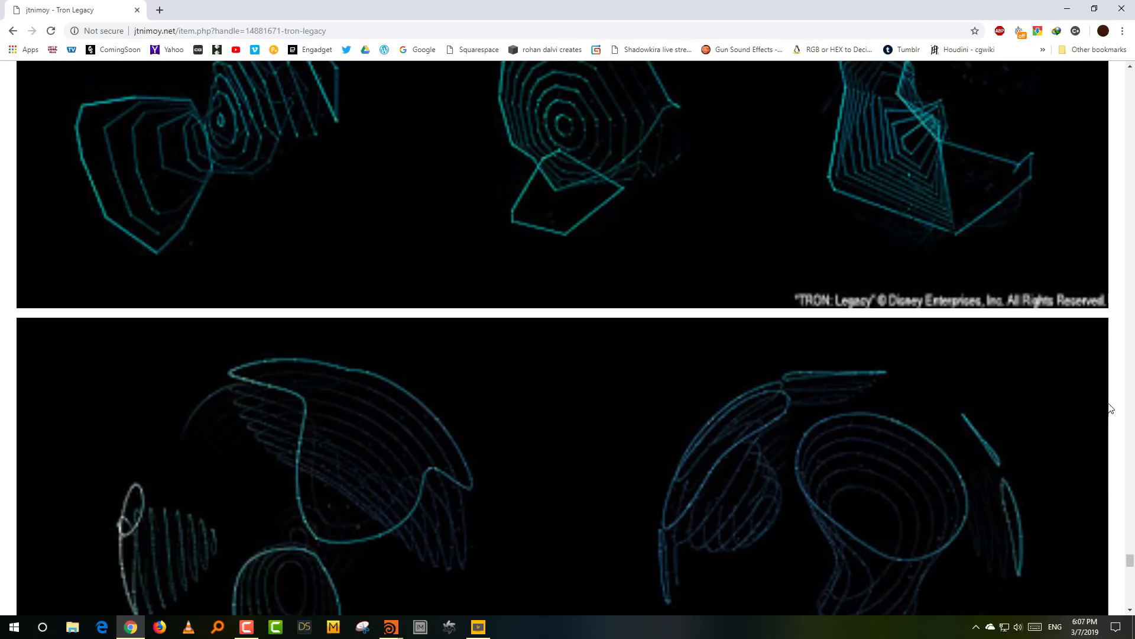
pyautogui.scroll(9, 1110, 408)
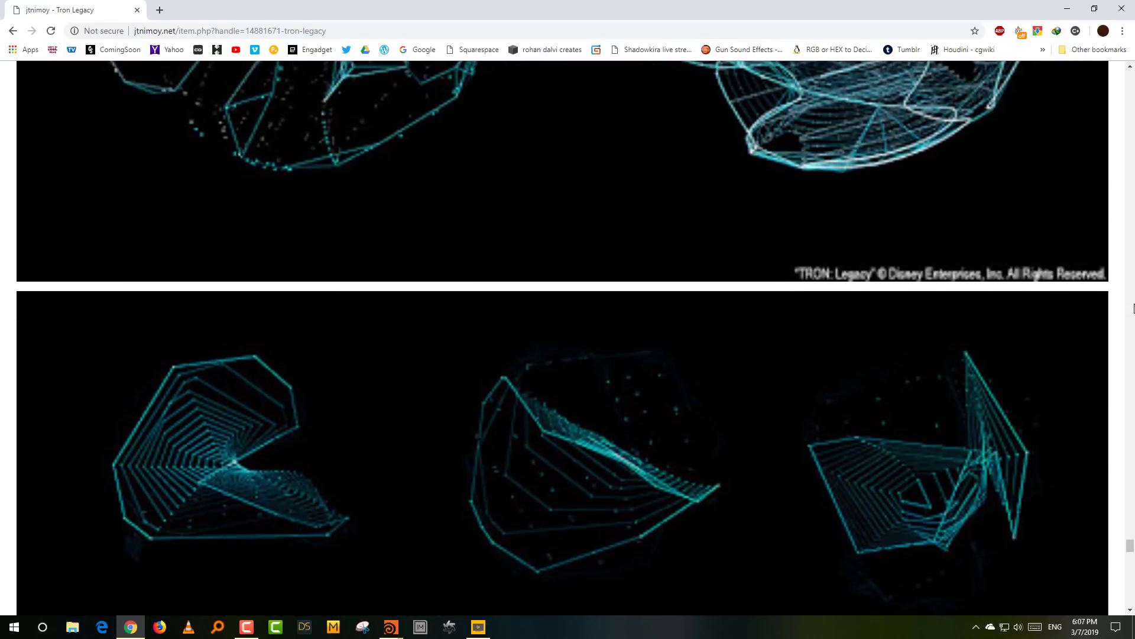
pyautogui.moveTo(1132, 550); pyautogui.dragTo(1131, 544)
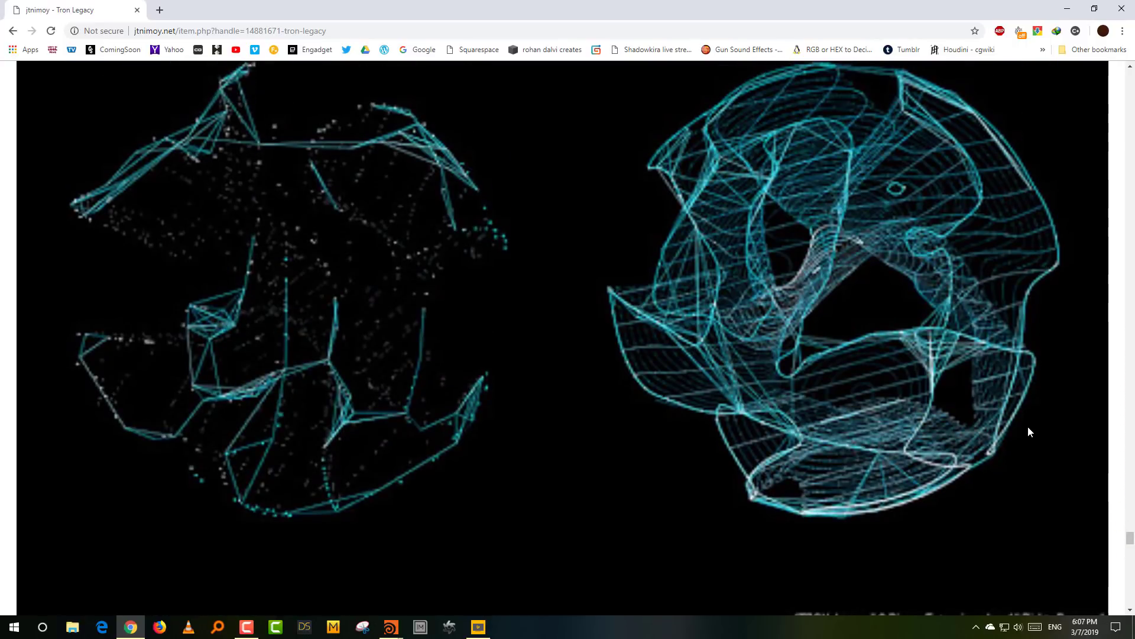
pyautogui.scroll(4, 1028, 427)
pyautogui.scroll(4, 1028, 432)
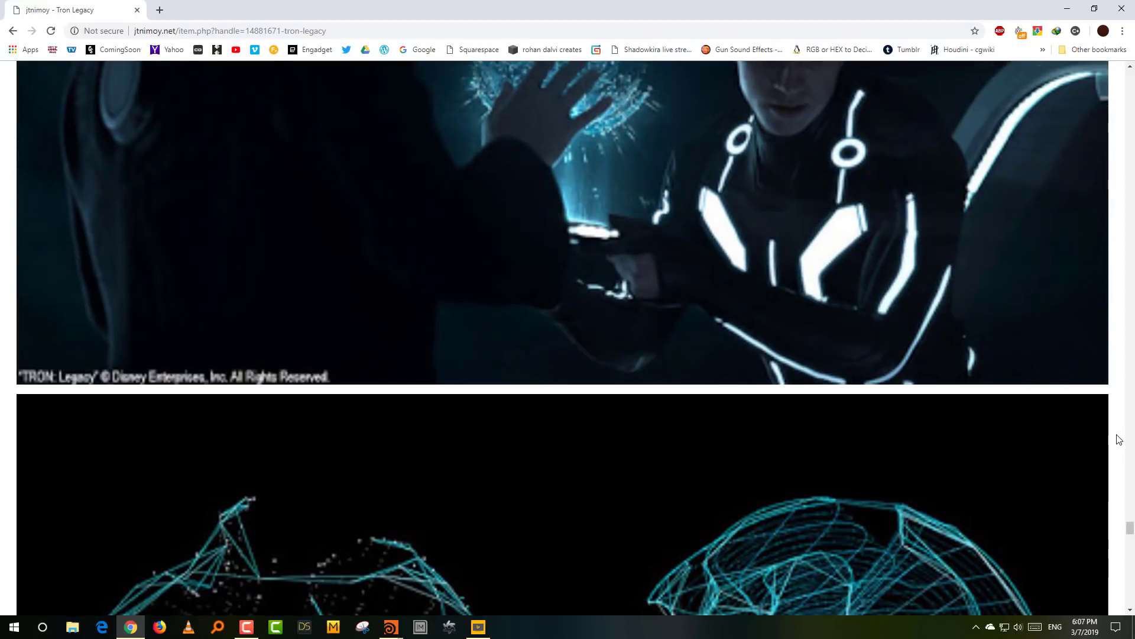
pyautogui.scroll(-9, 1119, 439)
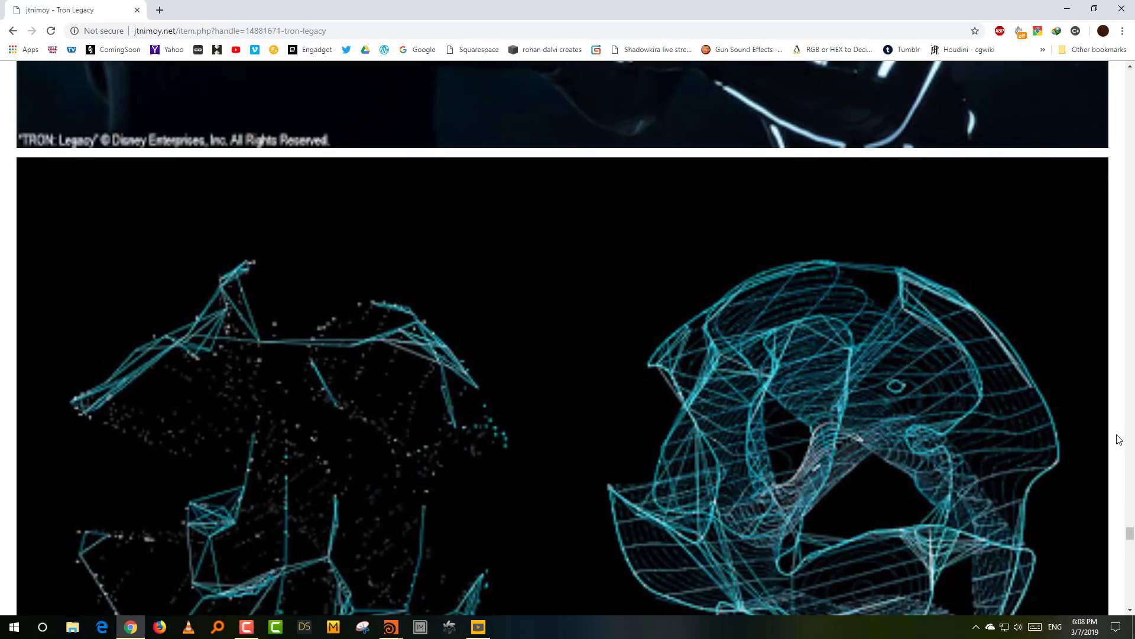
pyautogui.scroll(-9, 1120, 439)
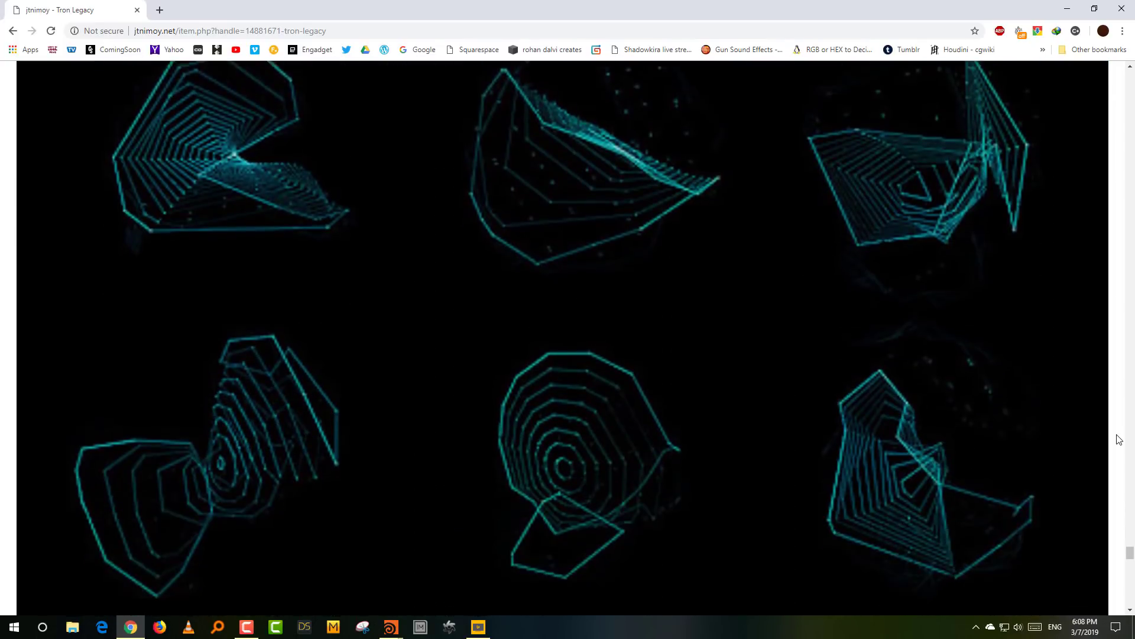
pyautogui.scroll(-6, 1119, 439)
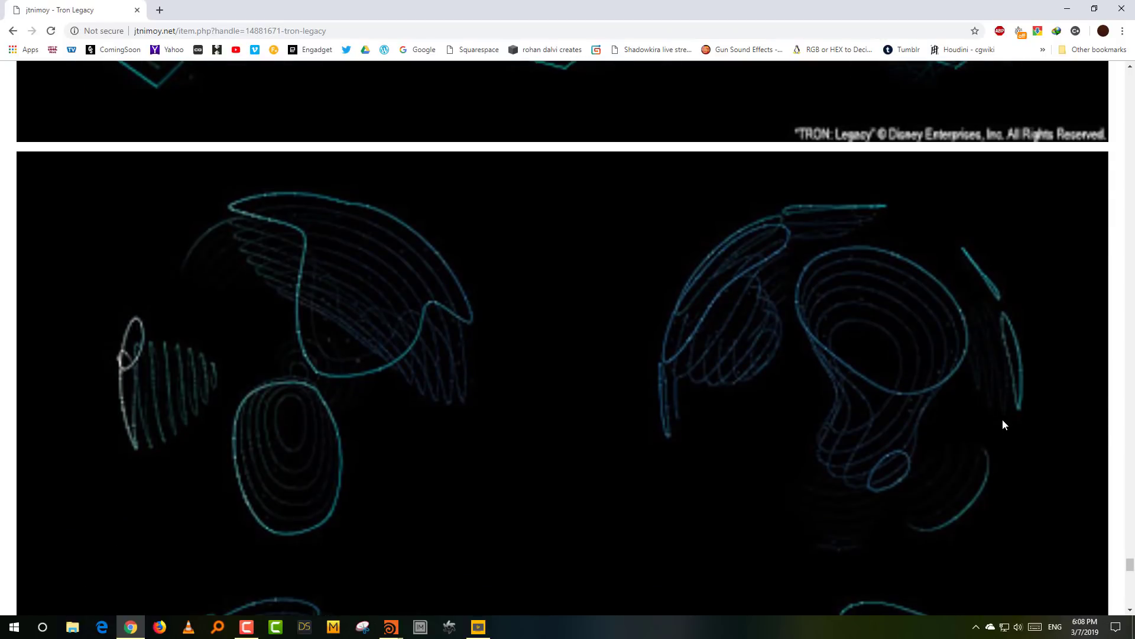
pyautogui.scroll(-2, 1003, 423)
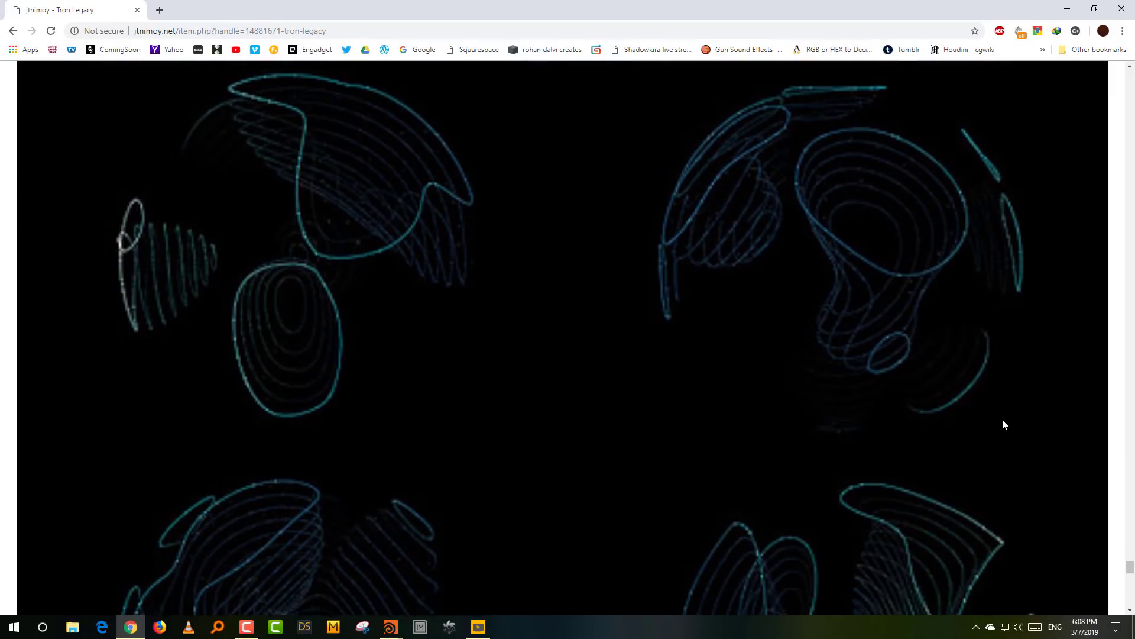
pyautogui.scroll(-3, 1003, 423)
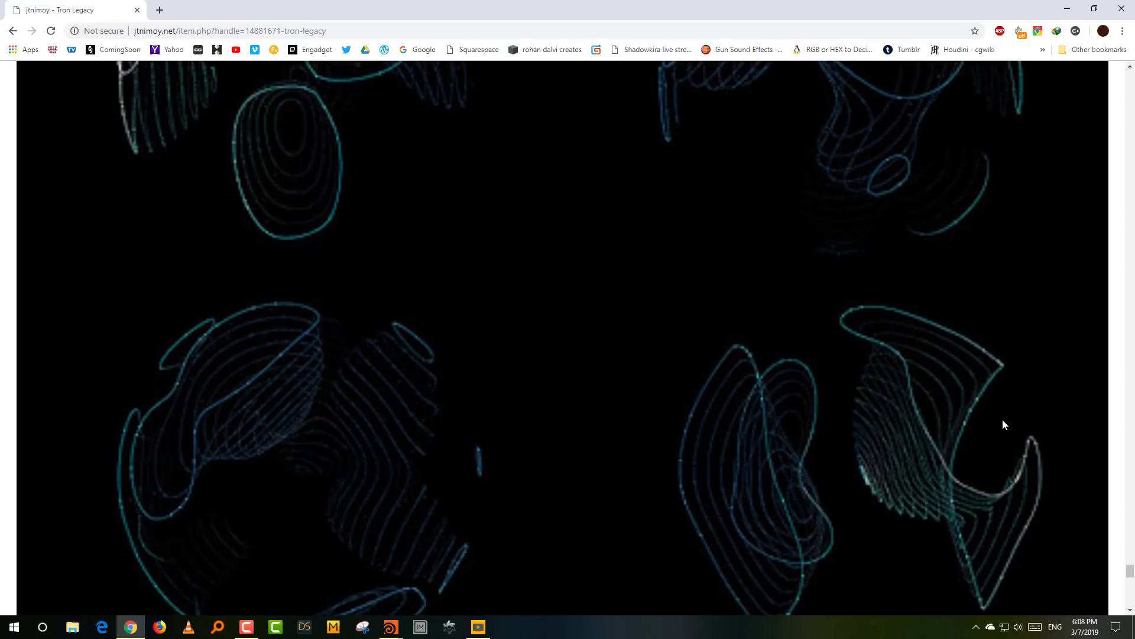
pyautogui.scroll(-6, 1003, 424)
pyautogui.scroll(-12, 1003, 424)
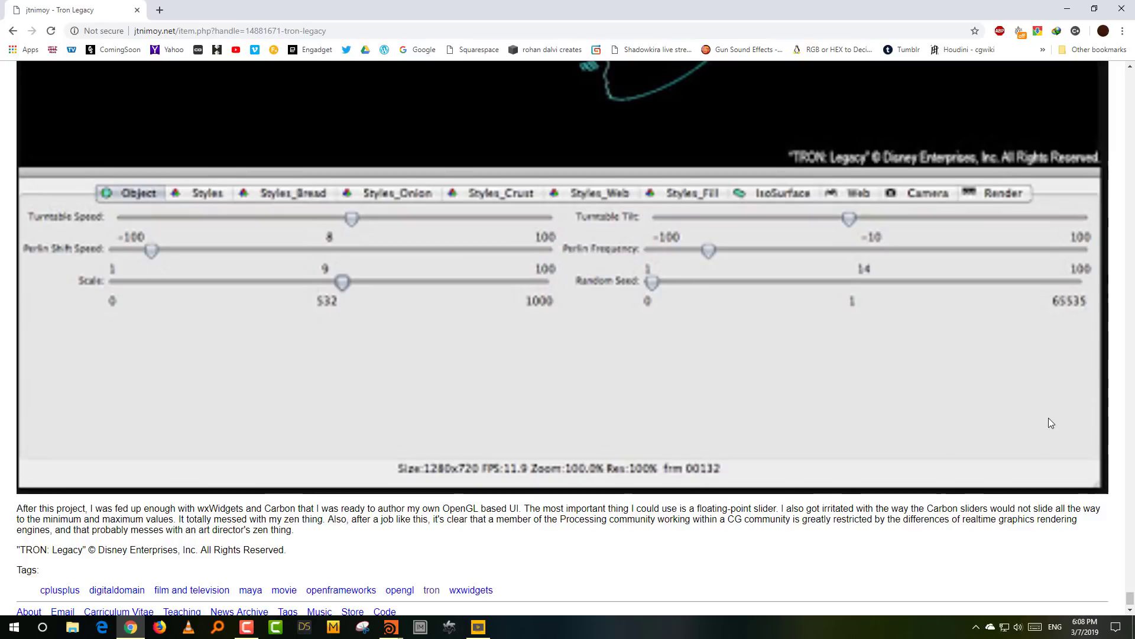
pyautogui.scroll(18, 1050, 422)
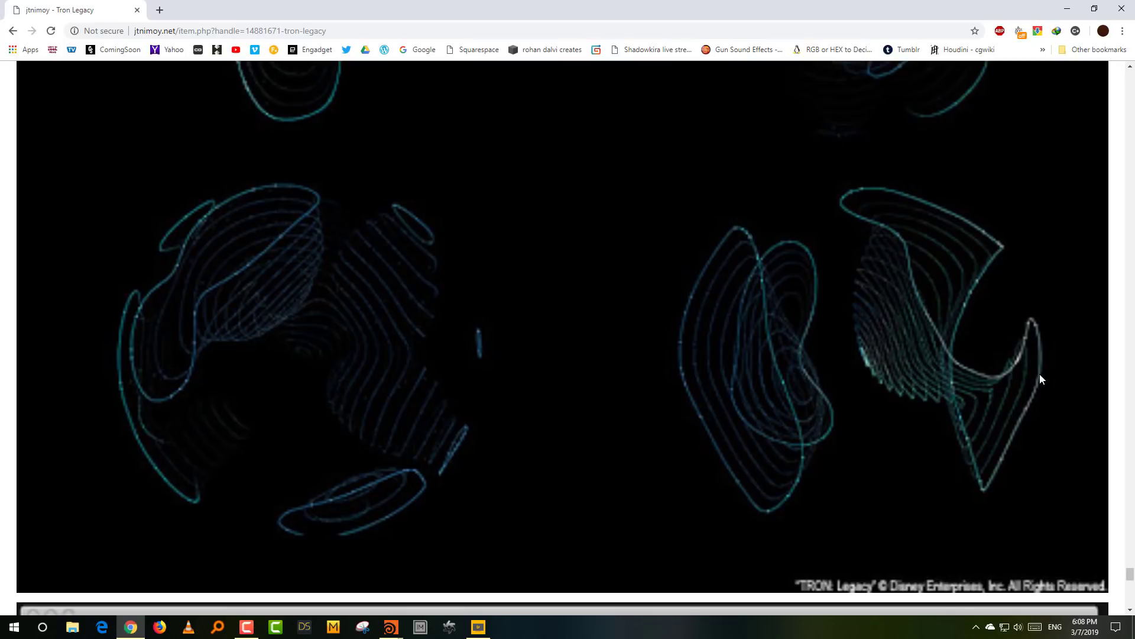
pyautogui.scroll(3, 1054, 353)
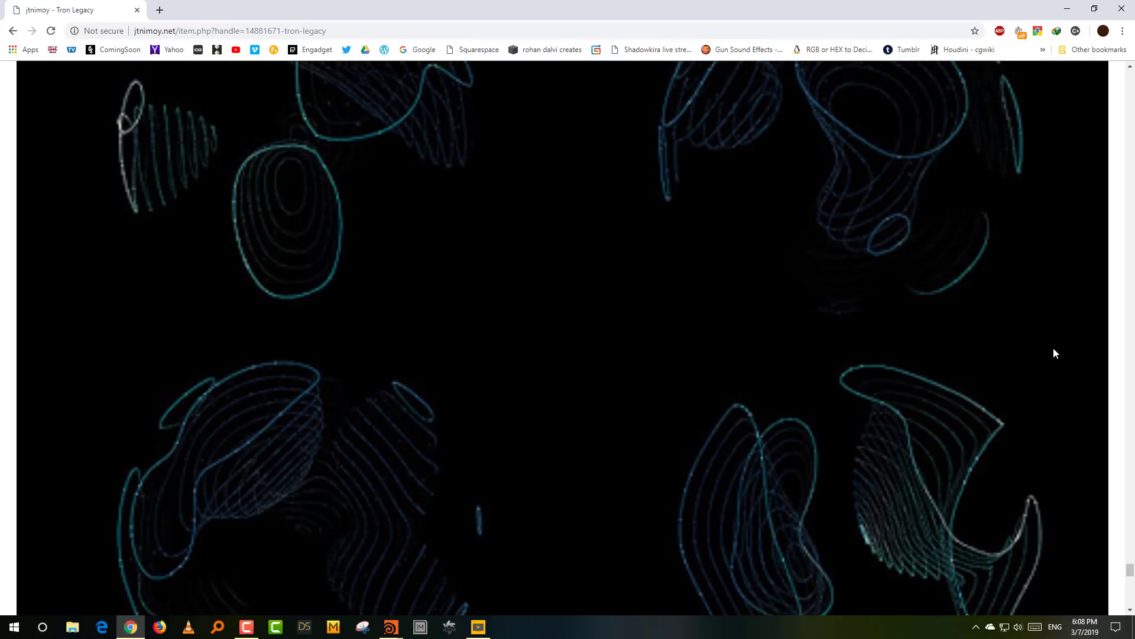
pyautogui.scroll(3, 1054, 353)
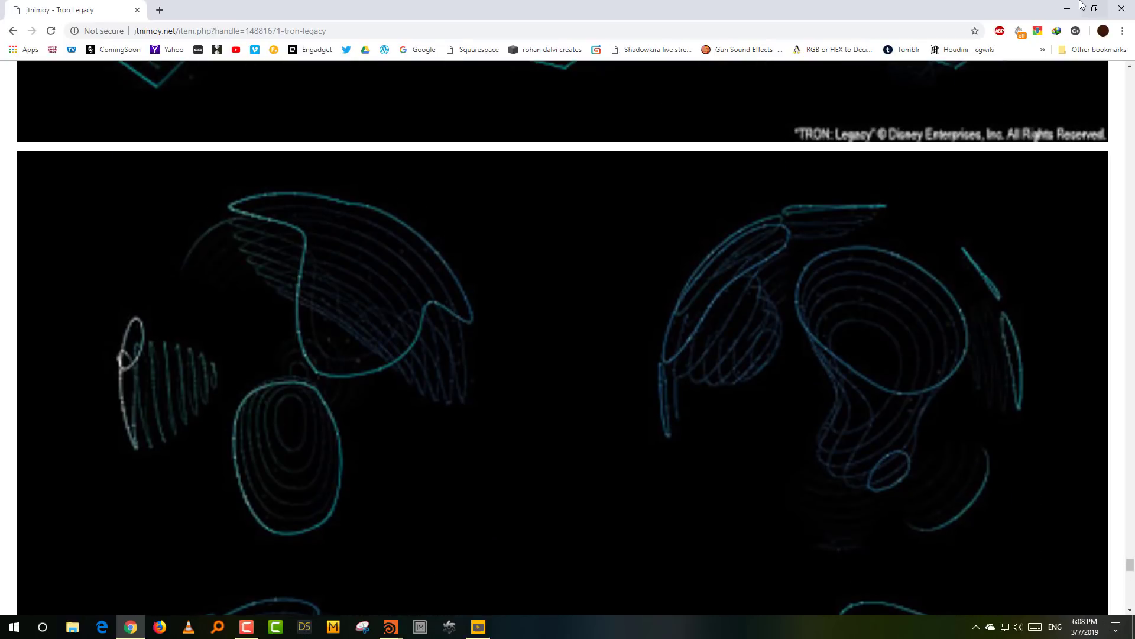
pyautogui.click(1067, 8)
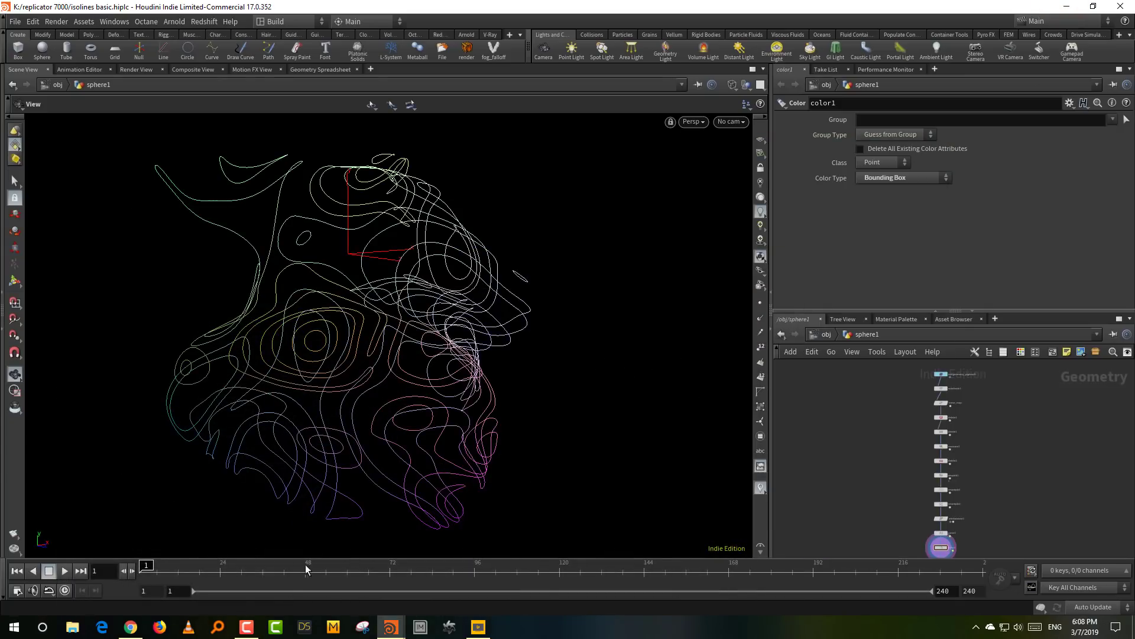
# Enlarge the network editor and add a Sphere node beside the existing pig head node chain
pyautogui.click(877, 421)
pyautogui.moveTo(886, 311); pyautogui.dragTo(881, 269)
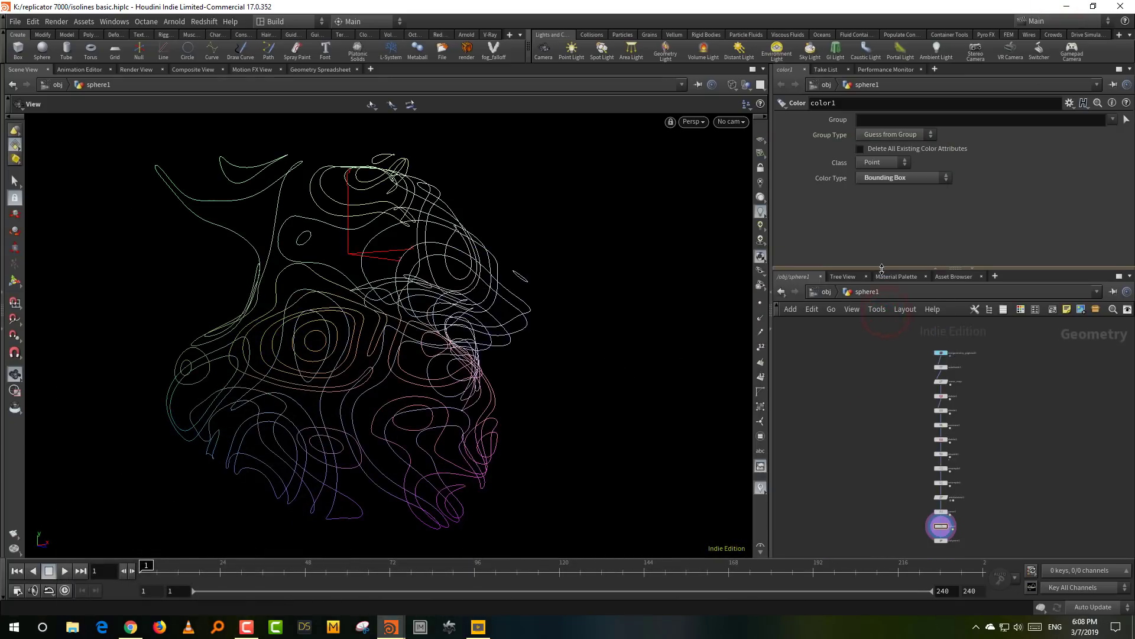
pyautogui.scroll(5, 976, 437)
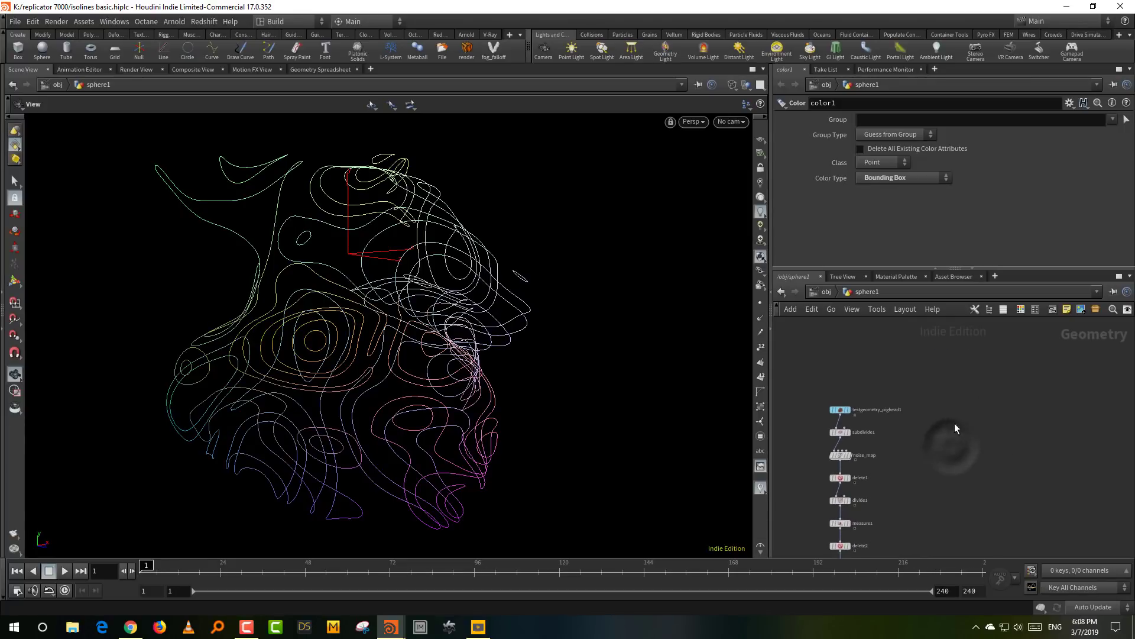
pyautogui.scroll(4, 940, 424)
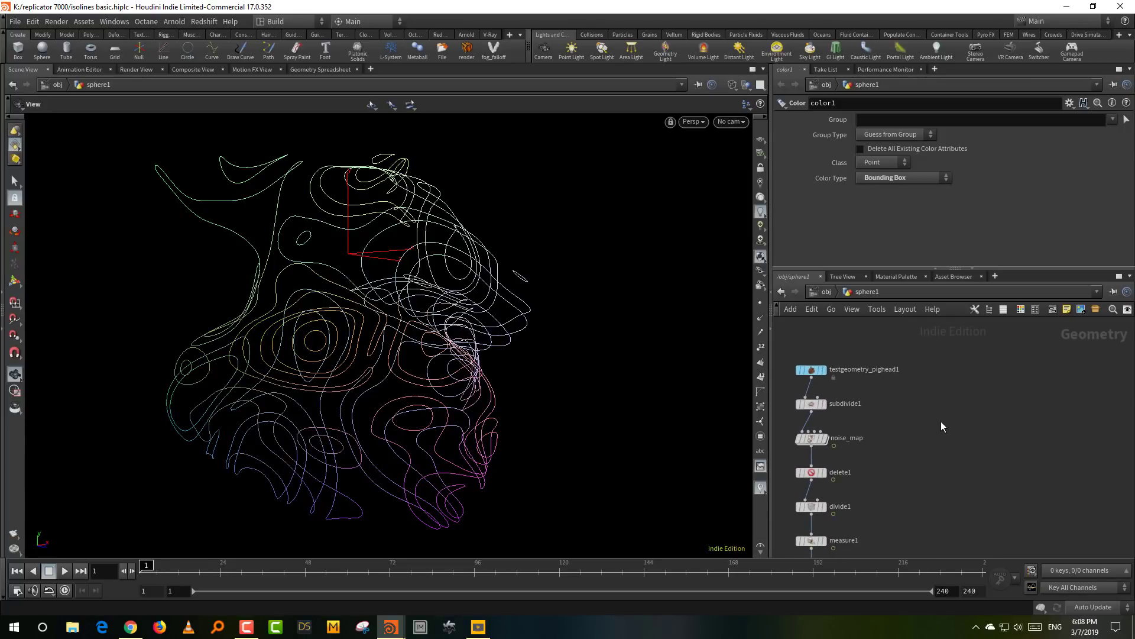
pyautogui.moveTo(978, 424); pyautogui.dragTo(960, 426, button='middle')
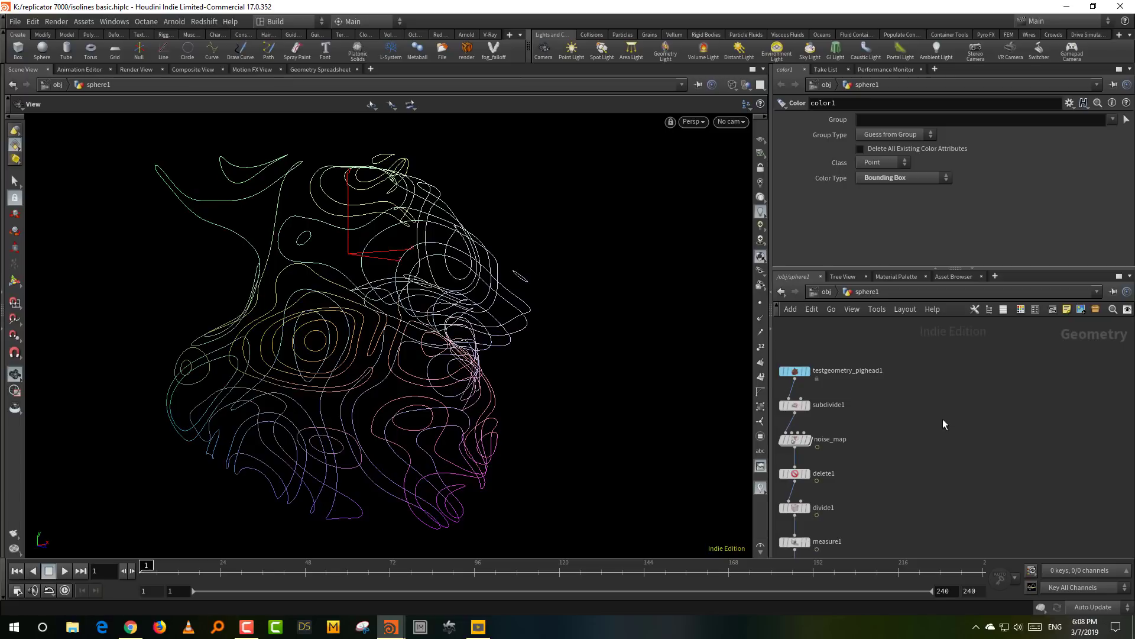
pyautogui.scroll(3, 903, 382)
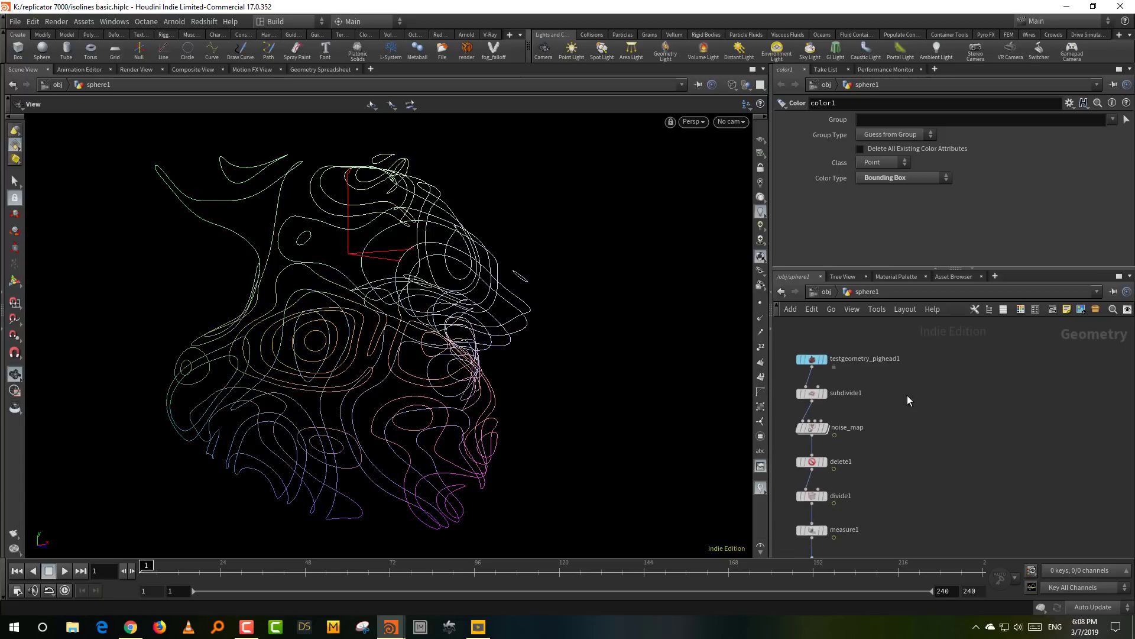
pyautogui.press('Tab')
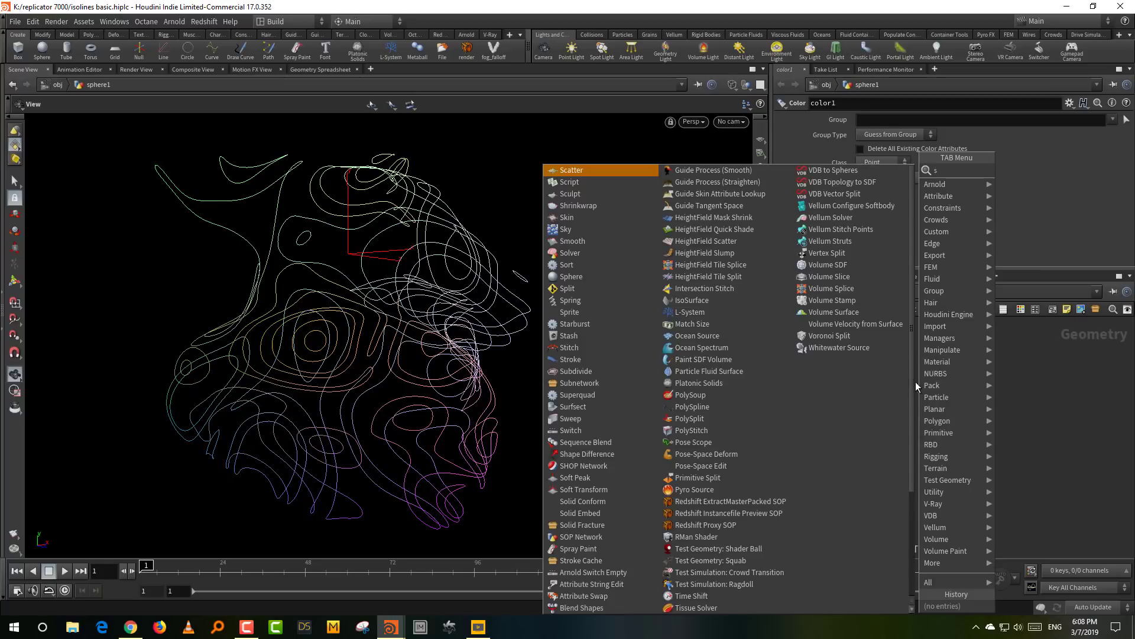
pyautogui.write('sp')
pyautogui.click(1022, 174)
pyautogui.click(1014, 366)
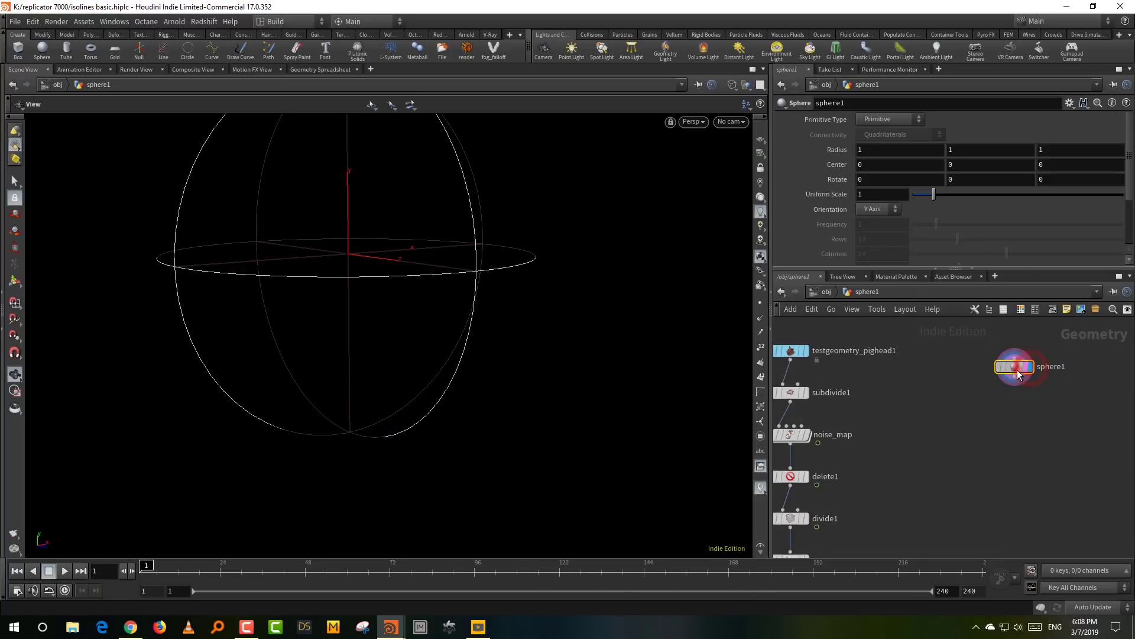
# Set the sphere's primitive type to Polygon and its frequency to 70, and show it shaded in the viewport
pyautogui.click(877, 120)
pyautogui.click(874, 142)
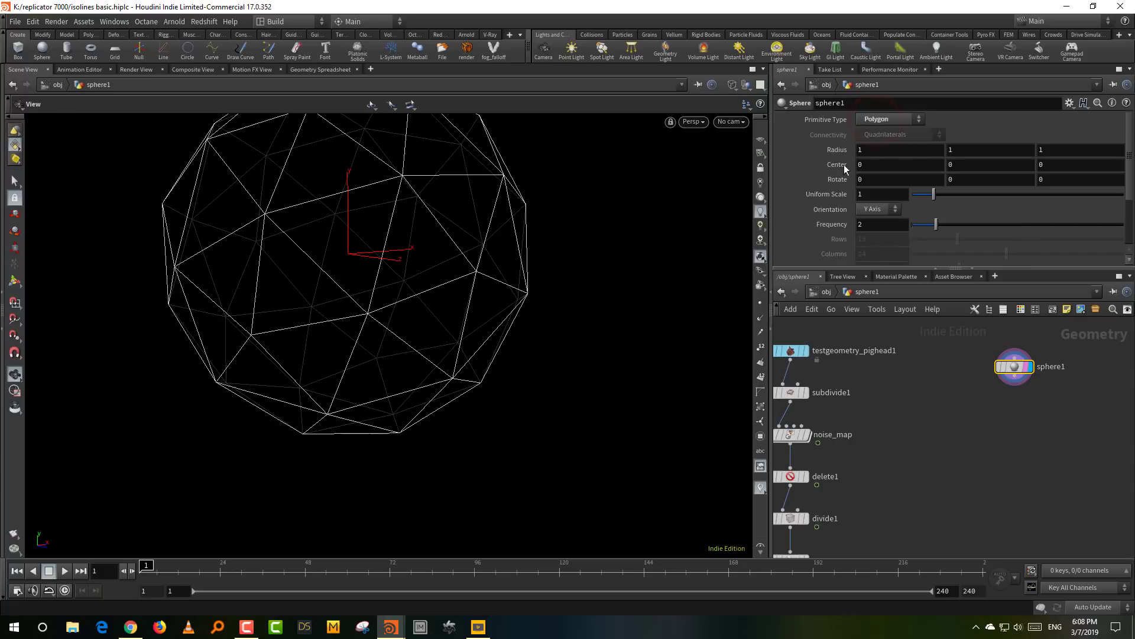
pyautogui.moveTo(538, 344)
pyautogui.mouseDown()
pyautogui.moveTo(514, 373)
pyautogui.moveTo(527, 357)
pyautogui.mouseUp()
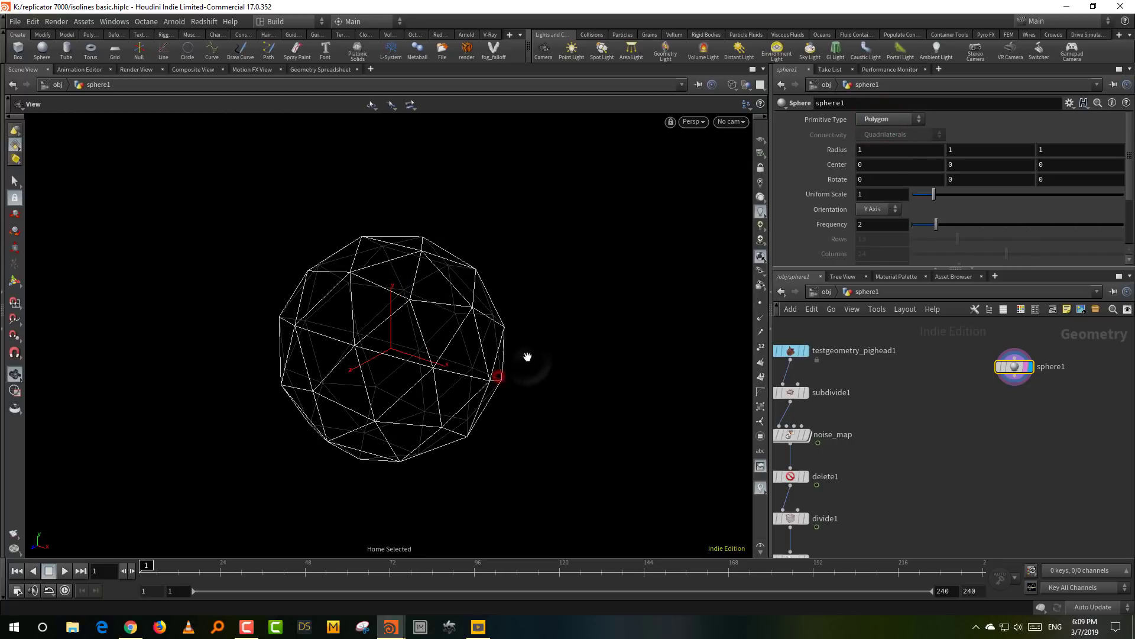
pyautogui.click(760, 303)
pyautogui.press('w')
pyautogui.click(870, 226)
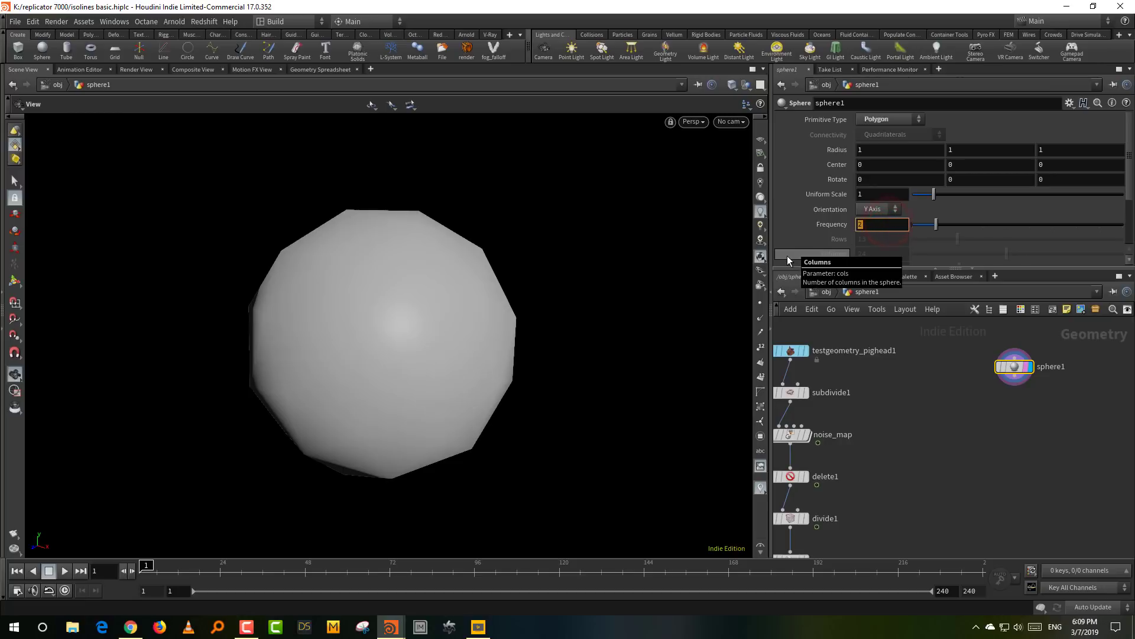
pyautogui.write('70')
pyautogui.press('Return')
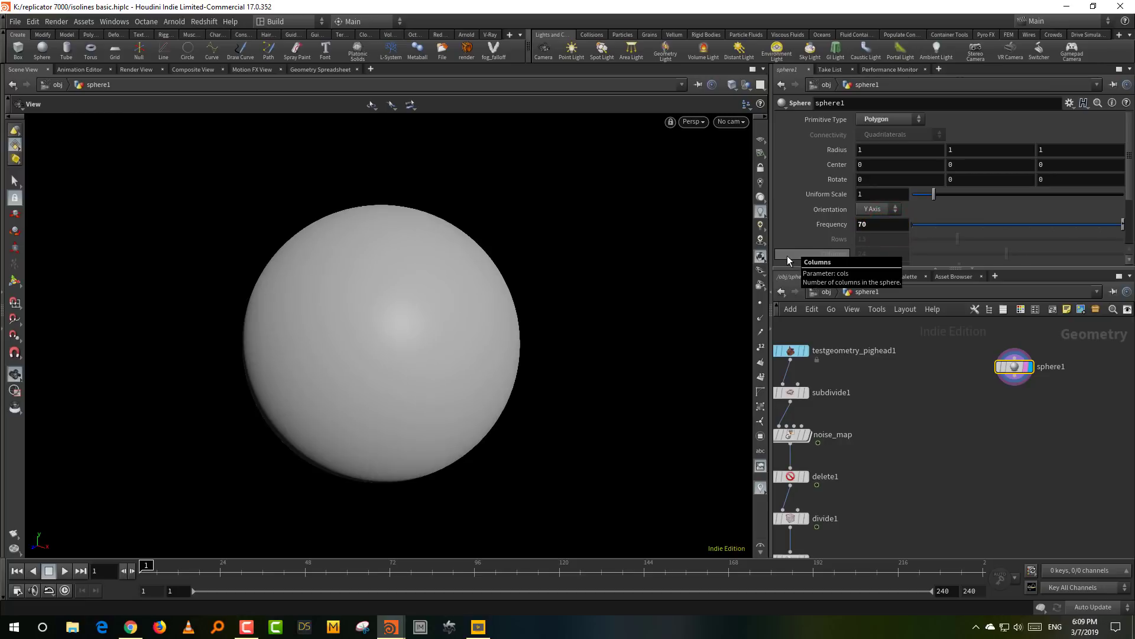
# Examine the sphere's mesh density in wireframe and wire-over-shaded display
pyautogui.hotkey('shift', 'w')
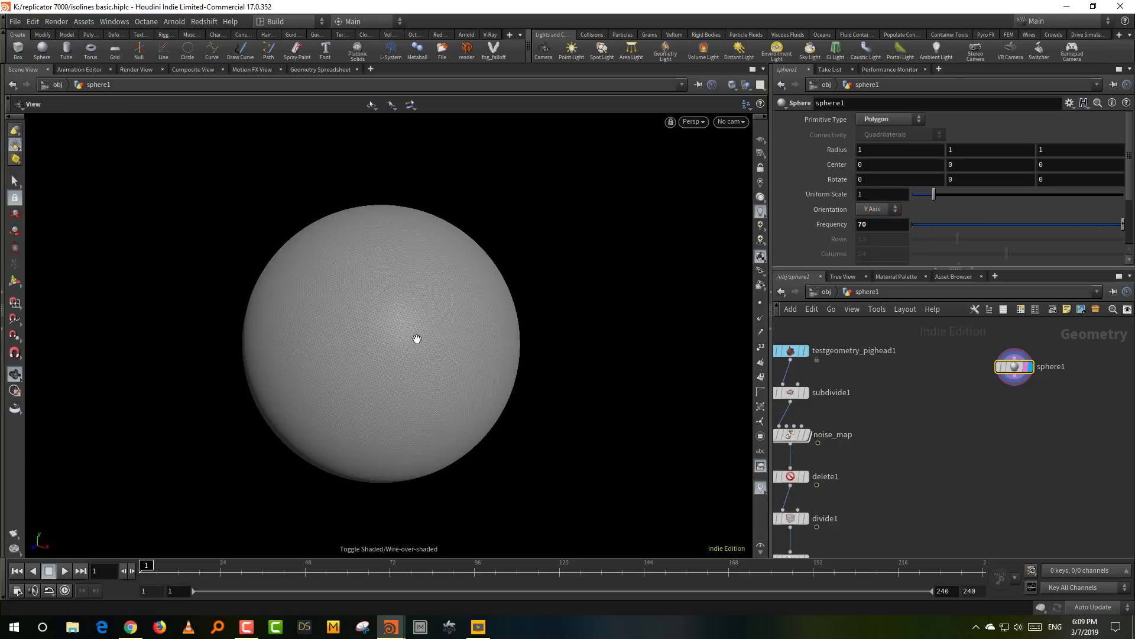
pyautogui.scroll(3, 461, 275)
pyautogui.scroll(-2, 461, 275)
pyautogui.press('w')
pyautogui.scroll(3, 939, 413)
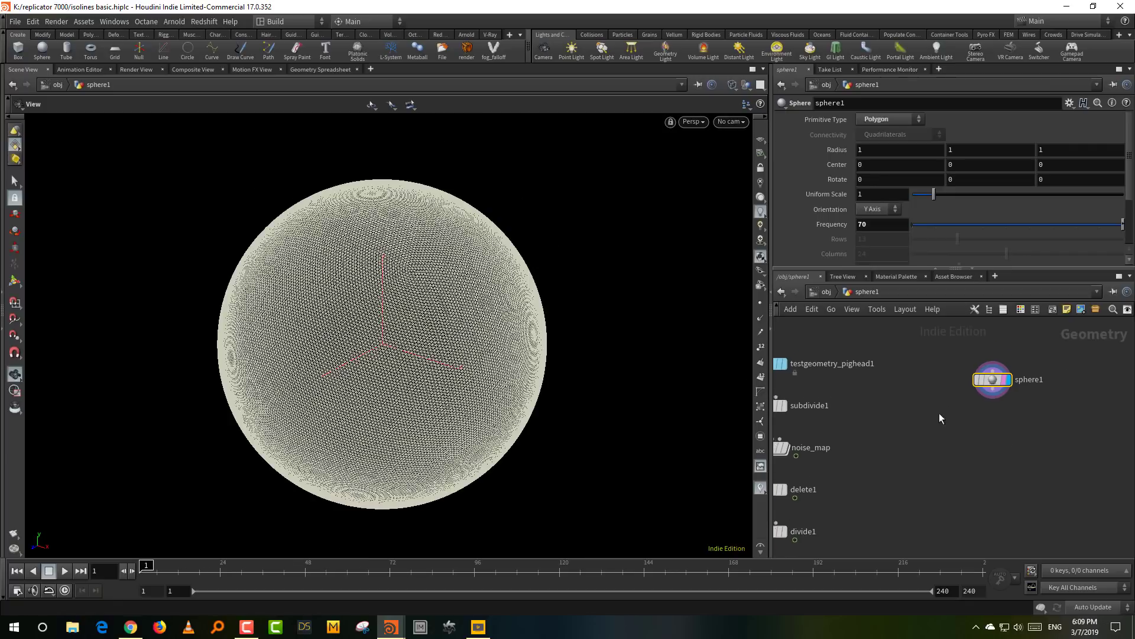
pyautogui.press('w')
# Enlarge the network editor, add an Attribute VOP node below the sphere node and name it NOISE_map
pyautogui.moveTo(770, 231); pyautogui.dragTo(653, 231)
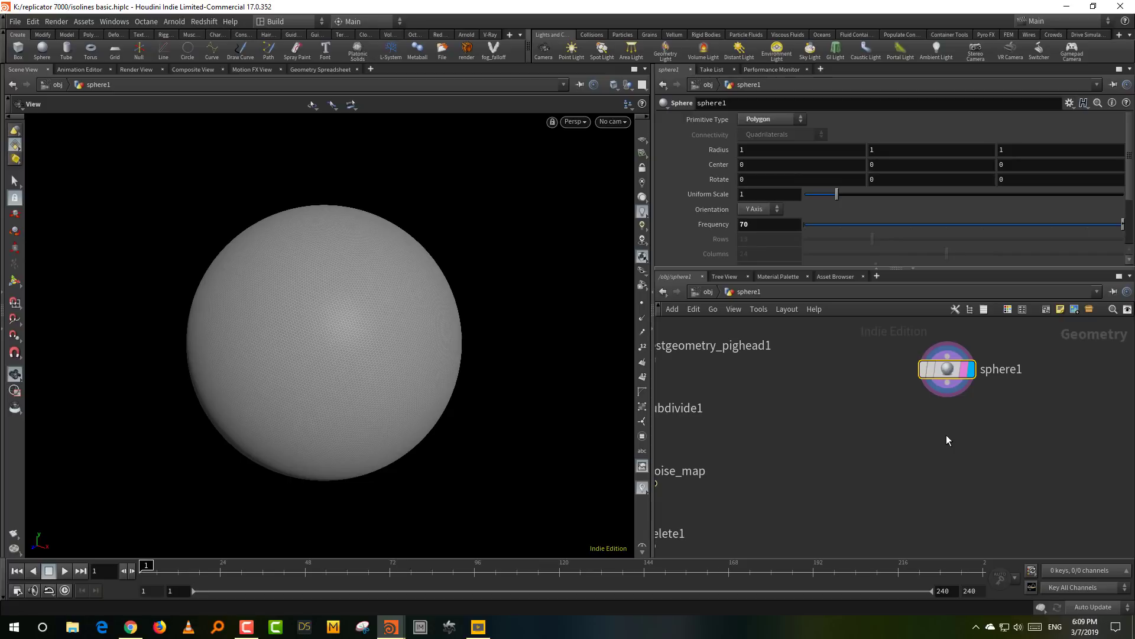
pyautogui.moveTo(946, 435); pyautogui.dragTo(984, 441, button='middle')
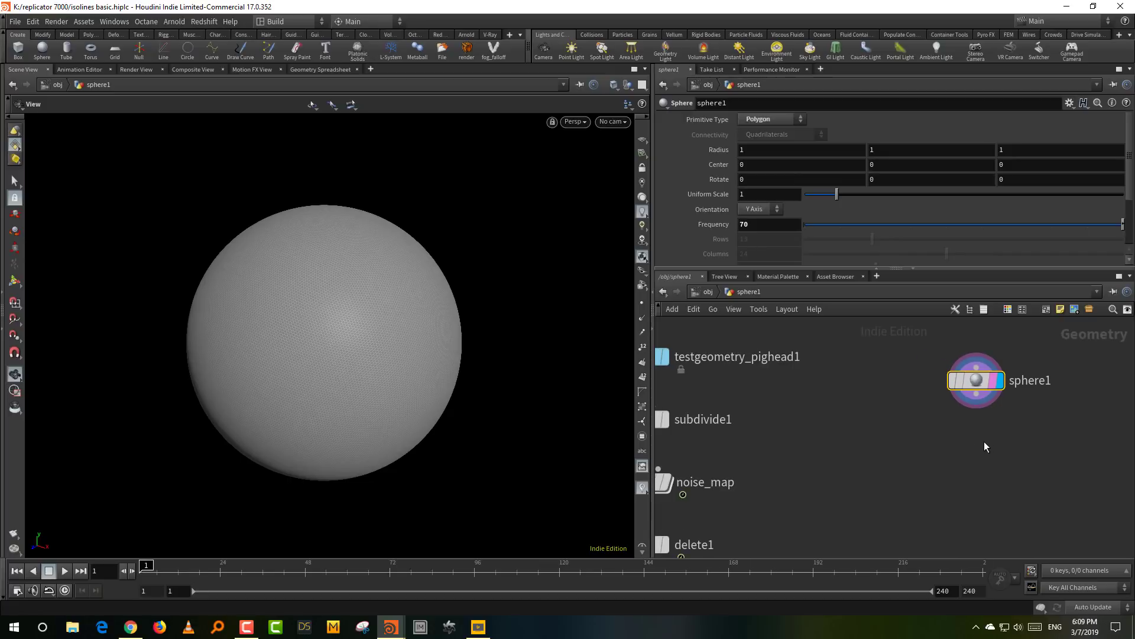
pyautogui.scroll(2, 964, 431)
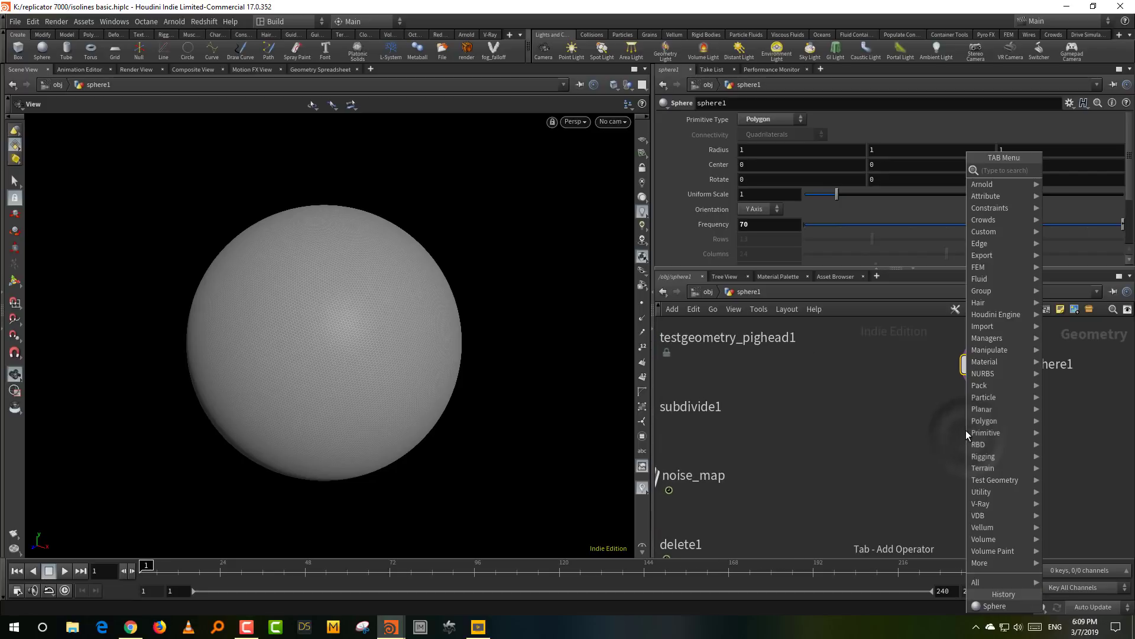
pyautogui.press('Tab')
pyautogui.click(926, 417)
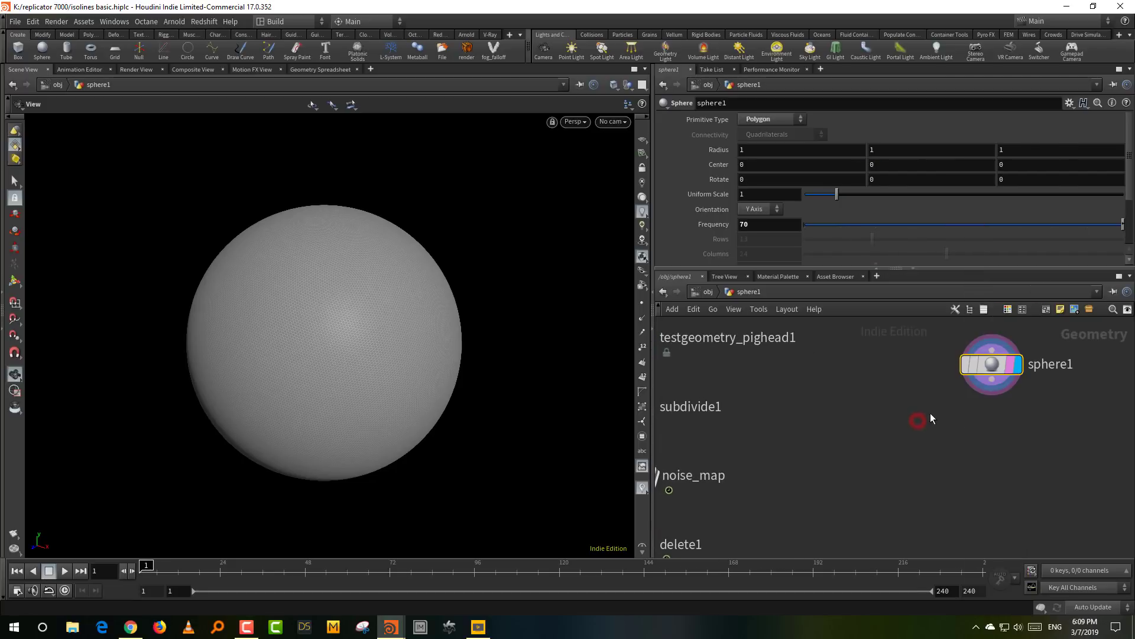
pyautogui.press('Tab')
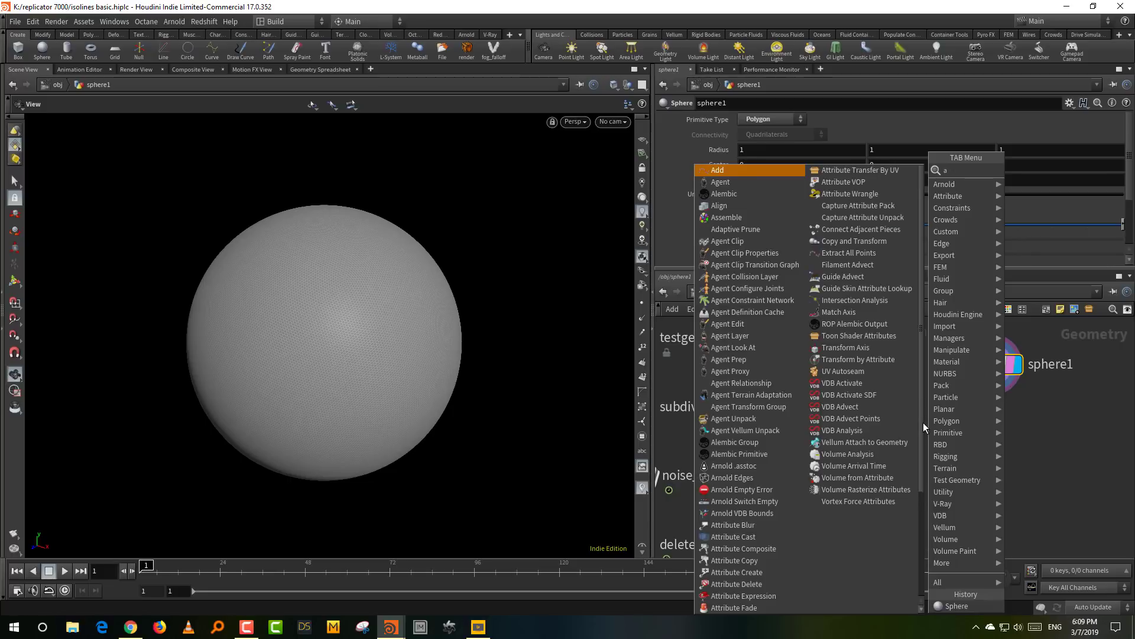
pyautogui.moveTo(952, 196)
pyautogui.click(1032, 233)
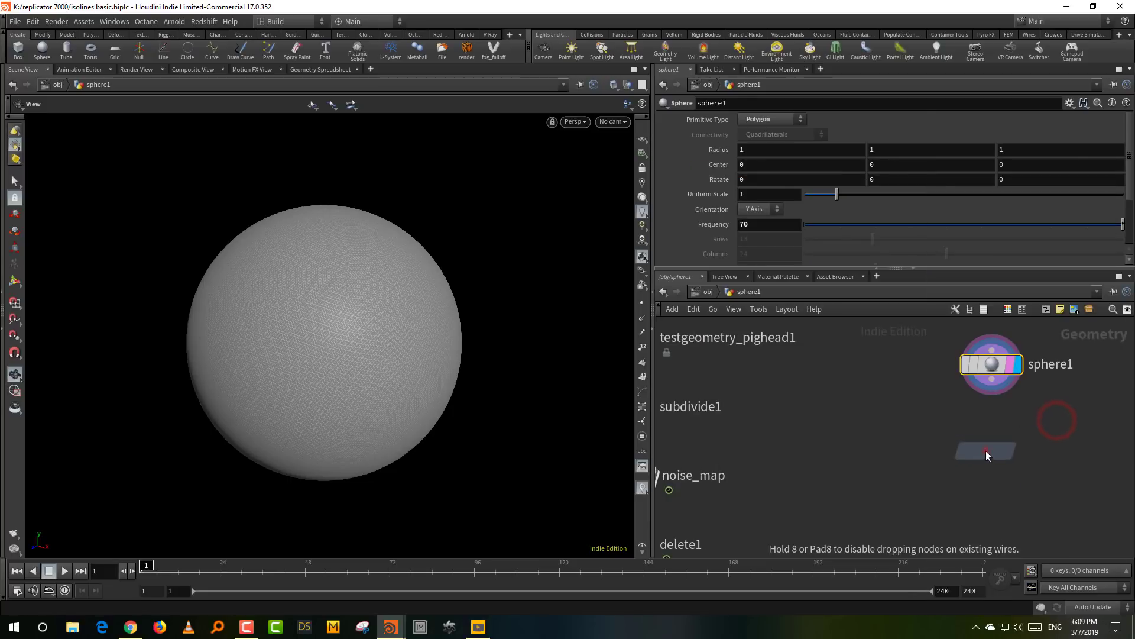
pyautogui.click(985, 451)
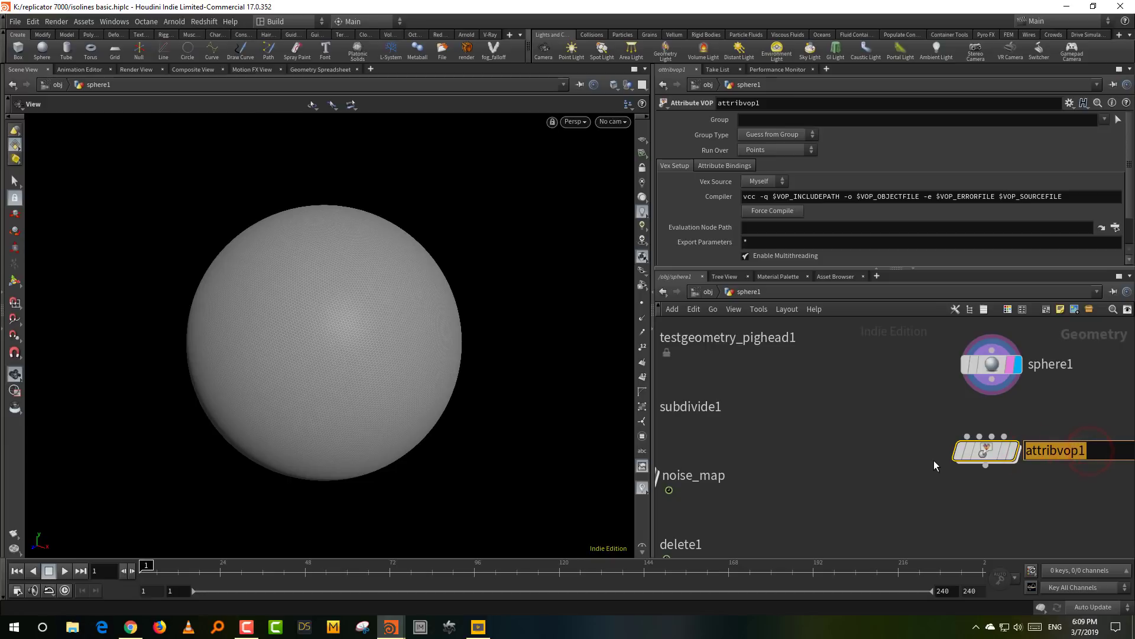
pyautogui.write('NOISE_ma')
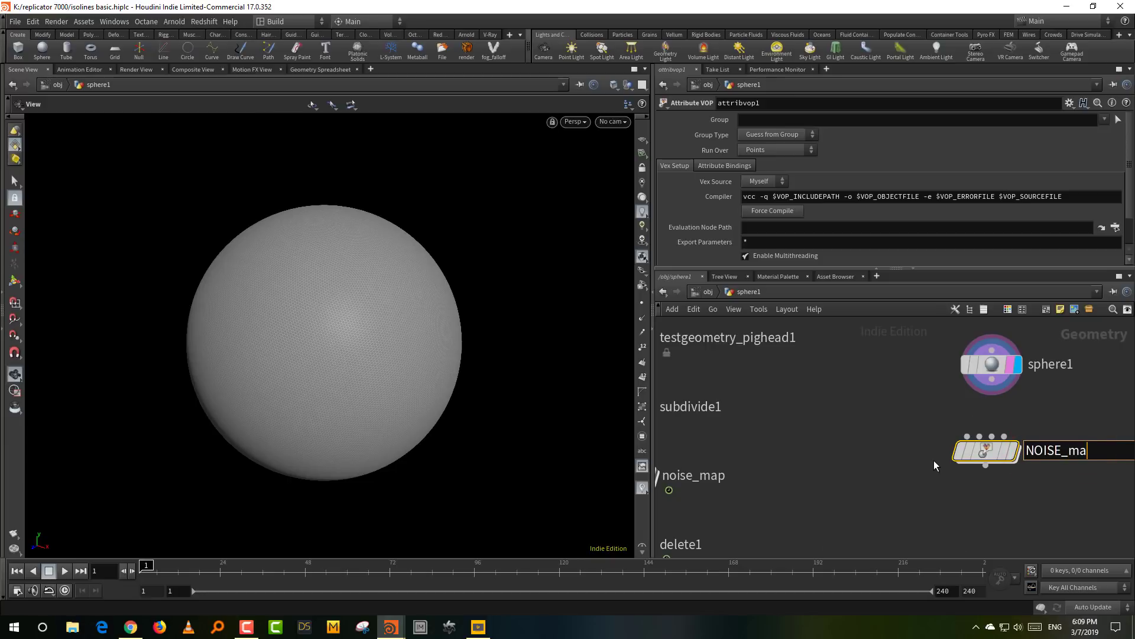
pyautogui.write('p')
pyautogui.press('Return')
# Open the network inside NOISE_map and make room between the global parameters node and the output node
pyautogui.doubleClick(988, 453)
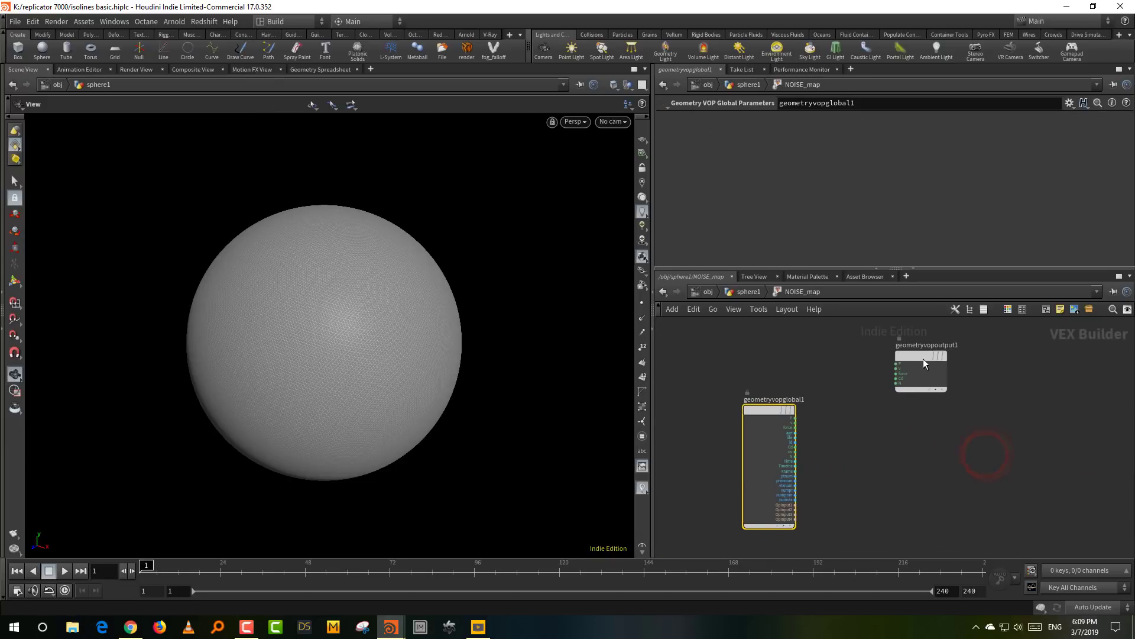
pyautogui.moveTo(923, 358); pyautogui.dragTo(1010, 410)
pyautogui.moveTo(652, 407); pyautogui.dragTo(498, 407)
pyautogui.scroll(4, 786, 401)
pyautogui.click(790, 414)
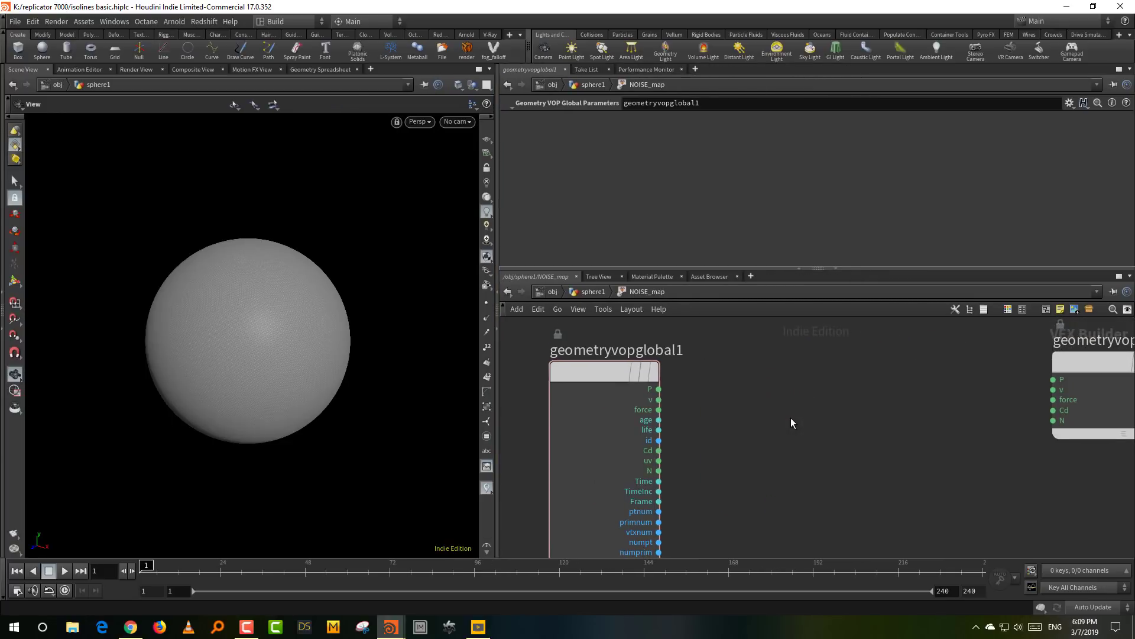
# Add a Turbulent Noise node, feeding global P into its pos input and its noise output into Cd
pyautogui.press('Tab')
pyautogui.write('tu')
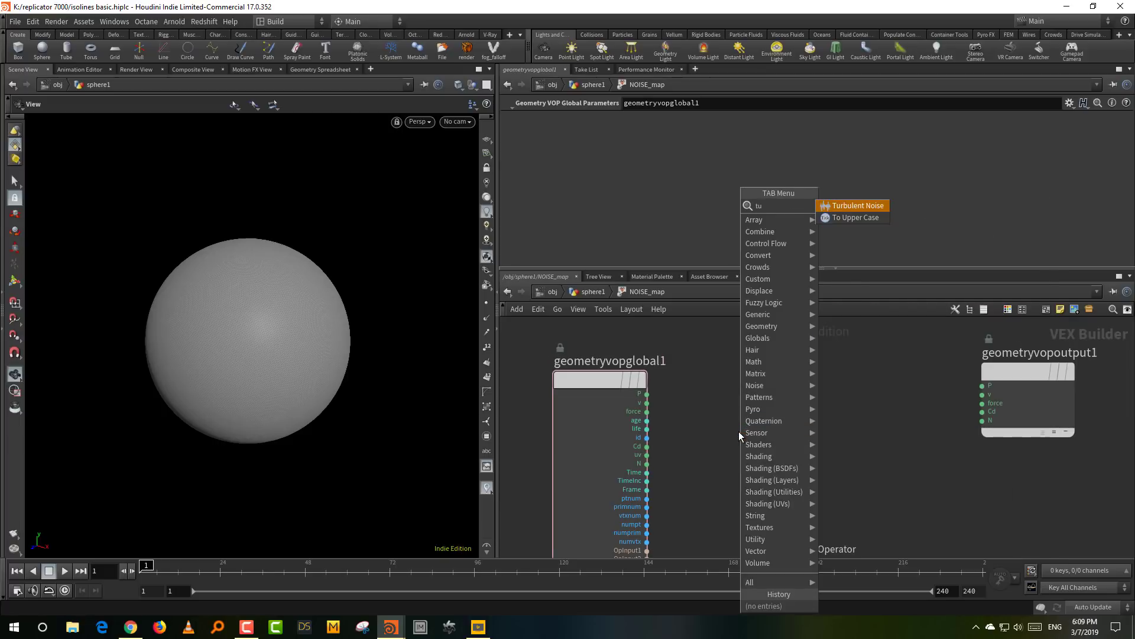
pyautogui.click(846, 207)
pyautogui.click(802, 401)
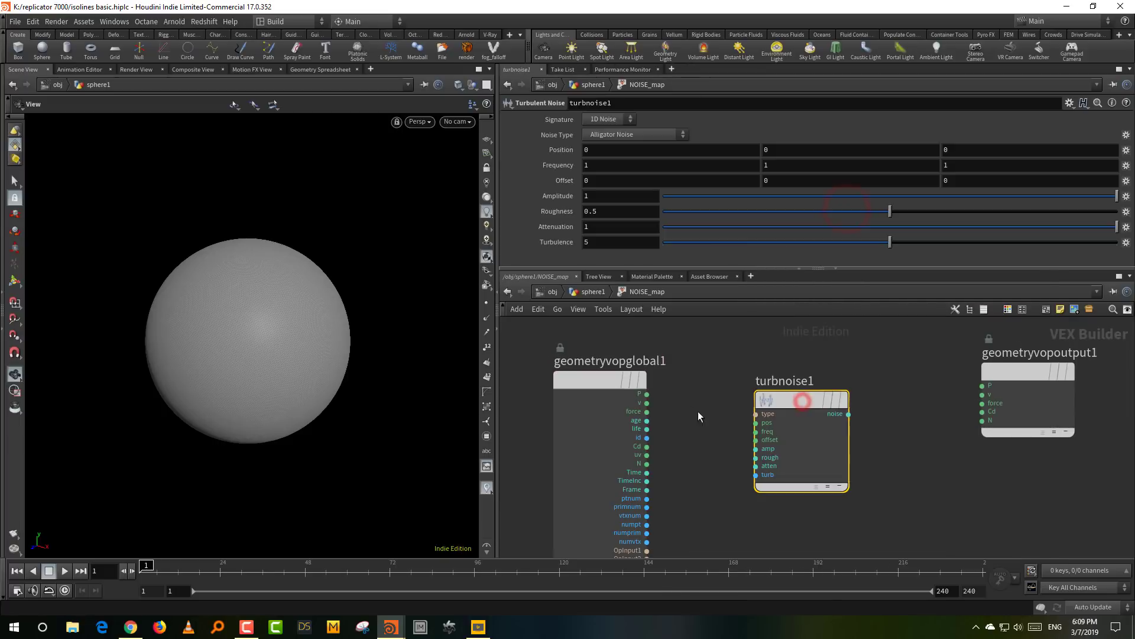
pyautogui.moveTo(647, 394); pyautogui.dragTo(756, 422)
pyautogui.moveTo(861, 417); pyautogui.dragTo(810, 437, button='middle')
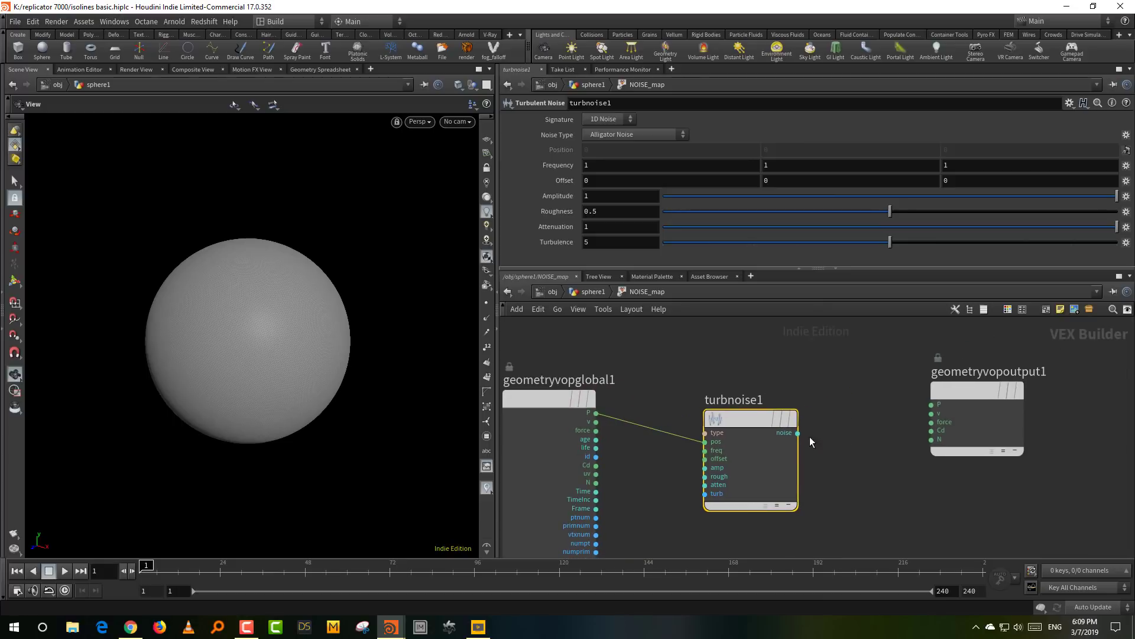
pyautogui.moveTo(856, 433); pyautogui.dragTo(931, 431)
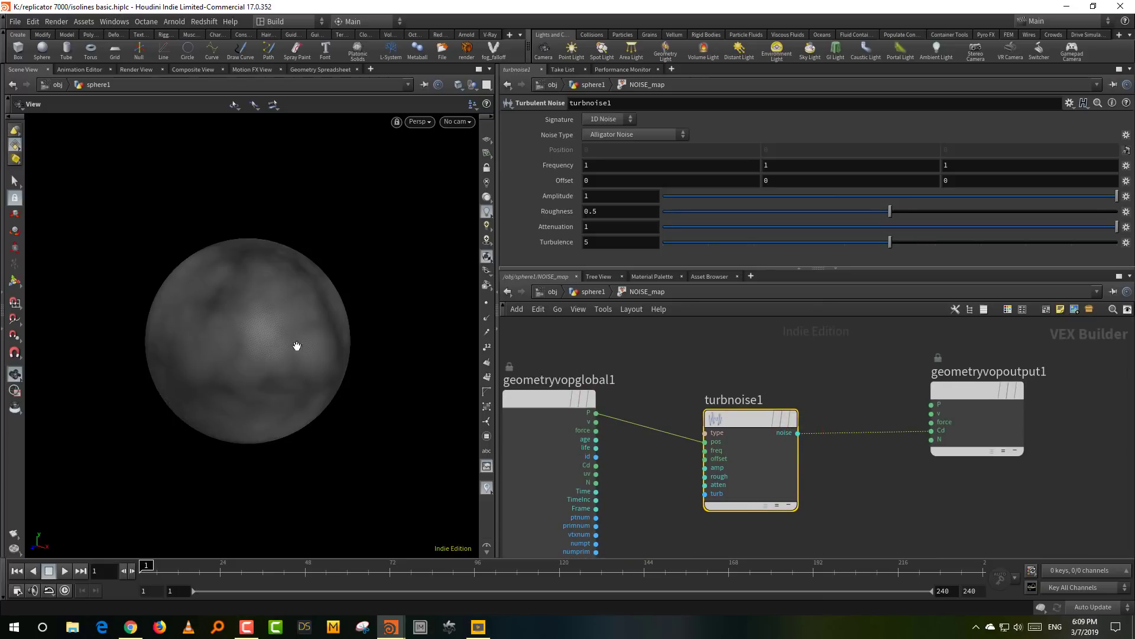
# Set the turbulent noise to Original Perlin Noise with a frequency of 1.6 on all axes and roughness 0.017
pyautogui.click(653, 135)
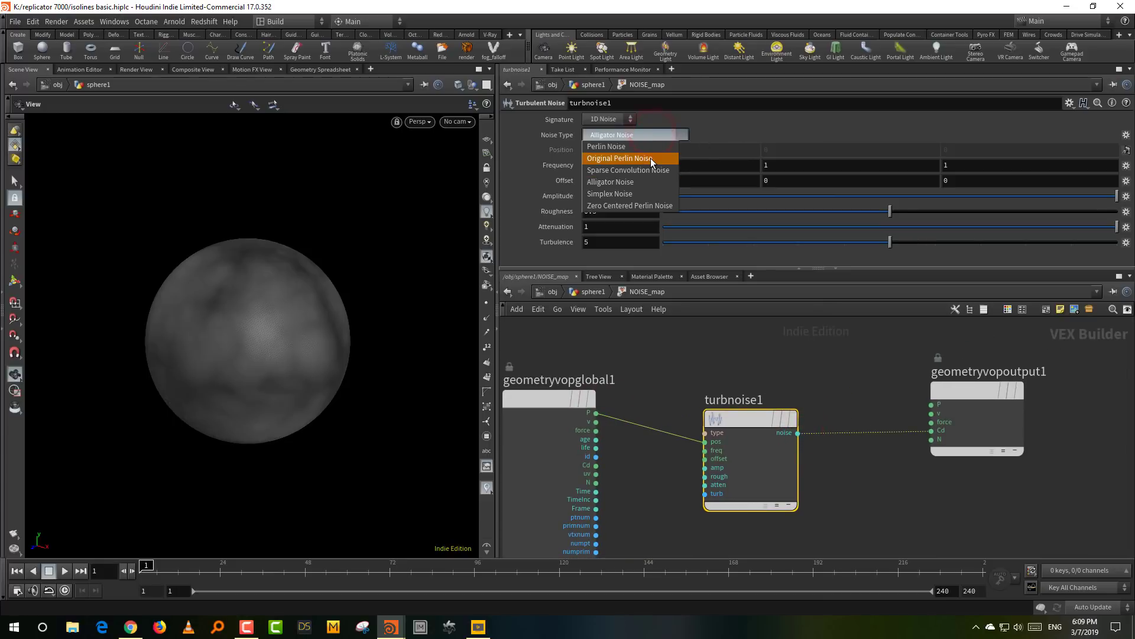
pyautogui.click(651, 158)
pyautogui.moveTo(240, 320)
pyautogui.mouseDown()
pyautogui.moveTo(342, 307)
pyautogui.moveTo(241, 324)
pyautogui.mouseUp()
pyautogui.moveTo(553, 165); pyautogui.dragTo(587, 164, button='middle')
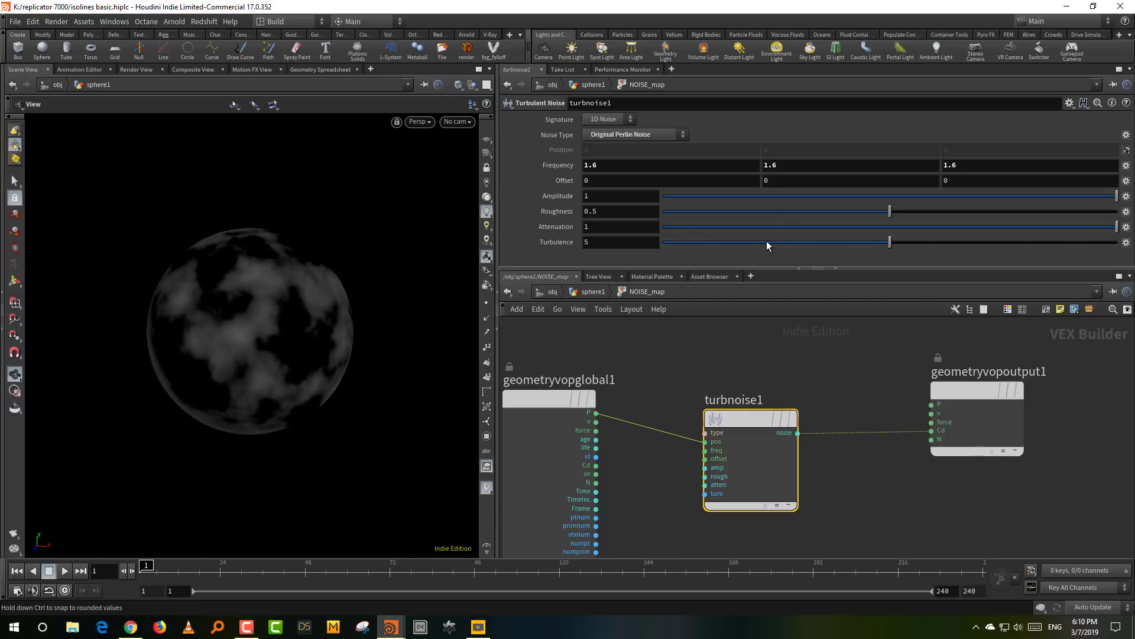
pyautogui.click(671, 211)
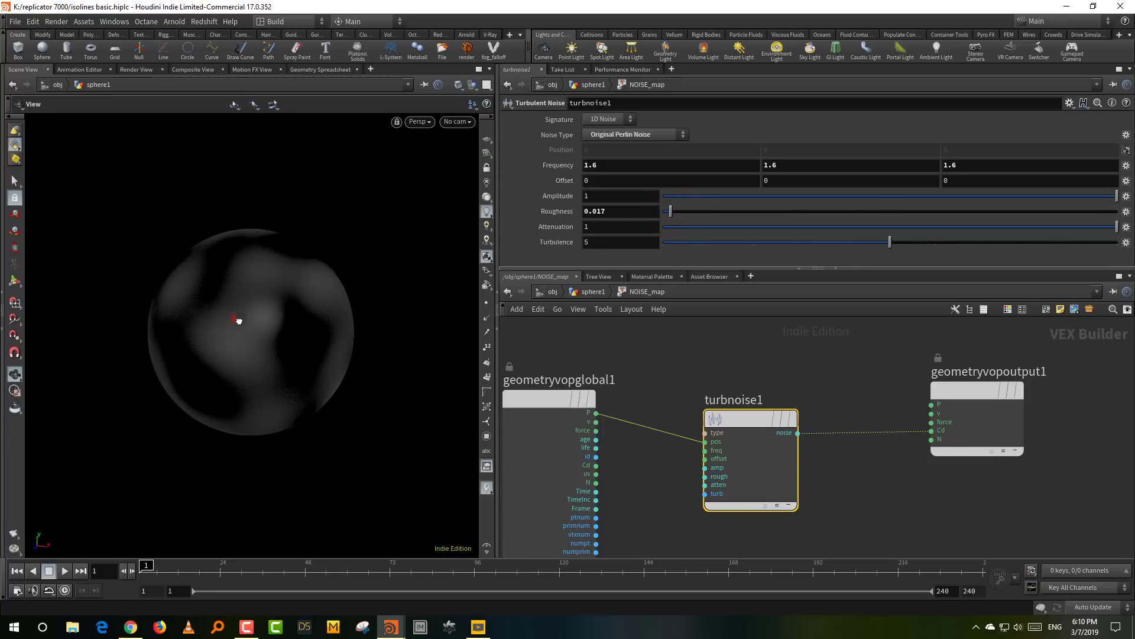
pyautogui.moveTo(241, 320)
pyautogui.mouseDown()
pyautogui.moveTo(249, 309)
pyautogui.moveTo(242, 325)
pyautogui.mouseUp()
# Add a Trigonometric Functions node between the noise and output nodes and set its function to Sine
pyautogui.moveTo(554, 398); pyautogui.dragTo(685, 363, button='middle')
pyautogui.moveTo(680, 362); pyautogui.dragTo(601, 359)
pyautogui.moveTo(855, 389); pyautogui.dragTo(745, 370)
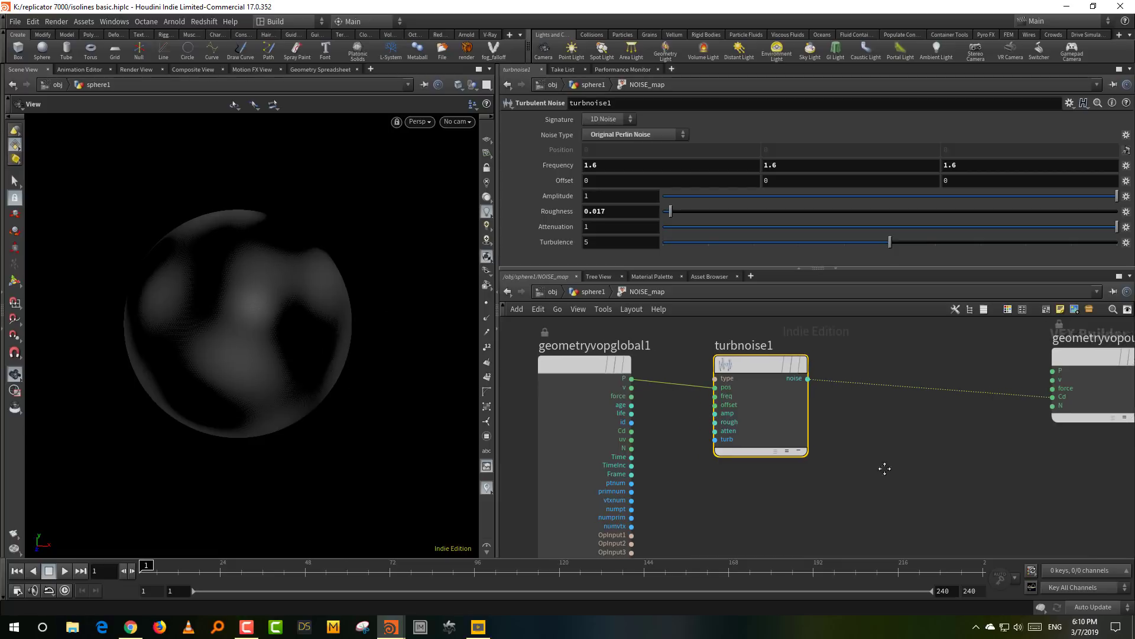
pyautogui.press('Tab')
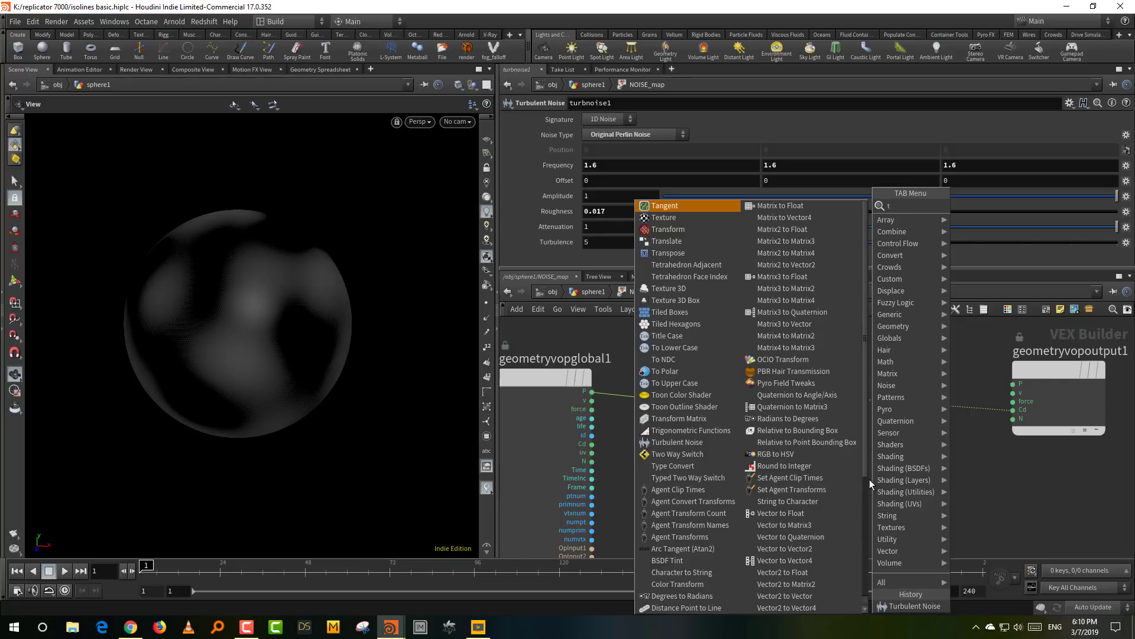
pyautogui.write('trig')
pyautogui.click(994, 206)
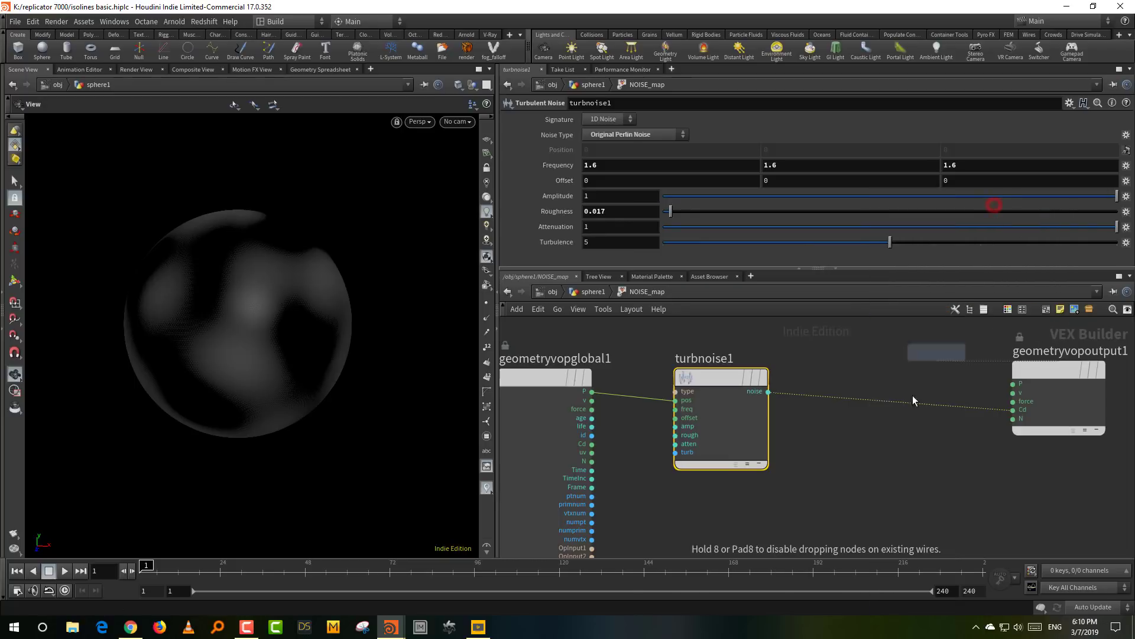
pyautogui.click(879, 440)
pyautogui.click(650, 135)
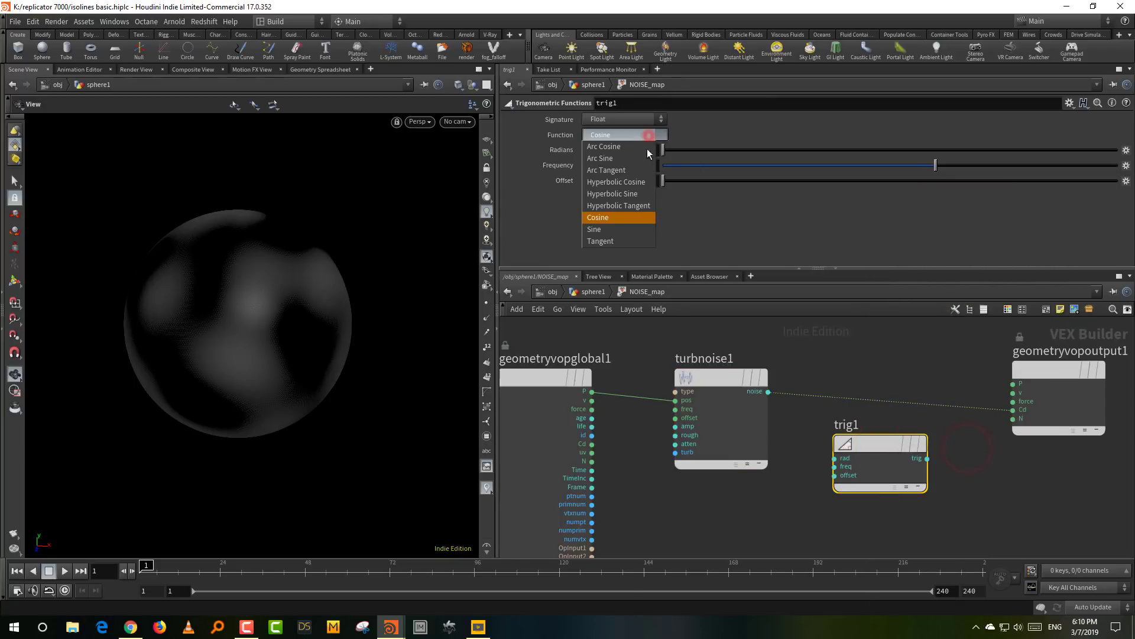
pyautogui.click(631, 226)
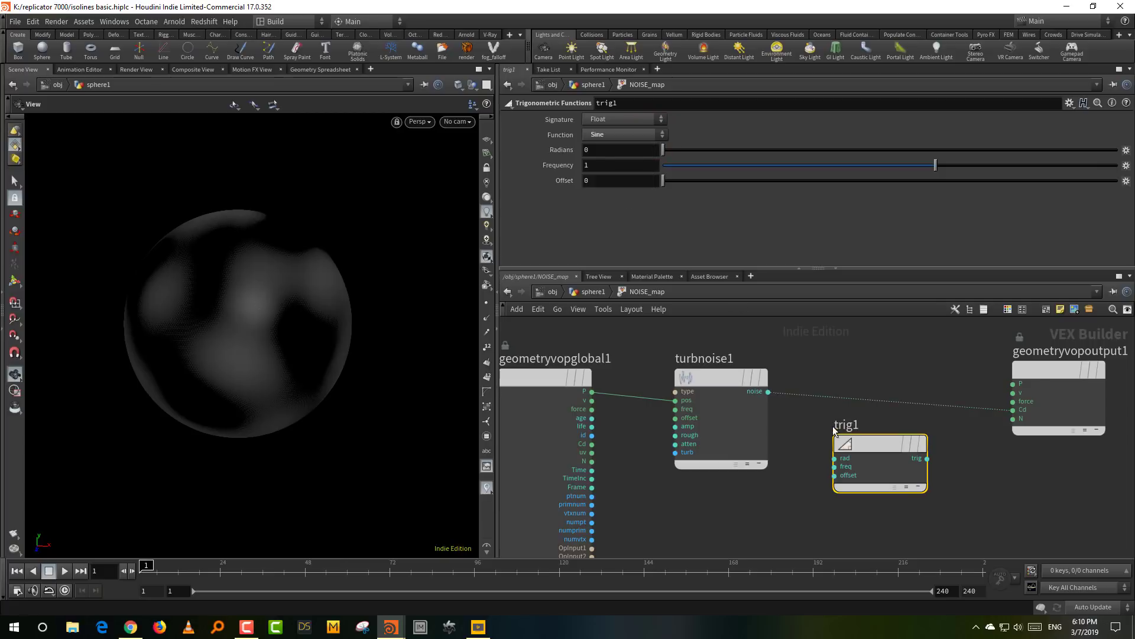
# Wire the noise output into the trigonometric node's rad input and its trig output into Cd, aligning the node with the chain
pyautogui.click(769, 393)
pyautogui.click(818, 453)
pyautogui.rightClick(858, 453)
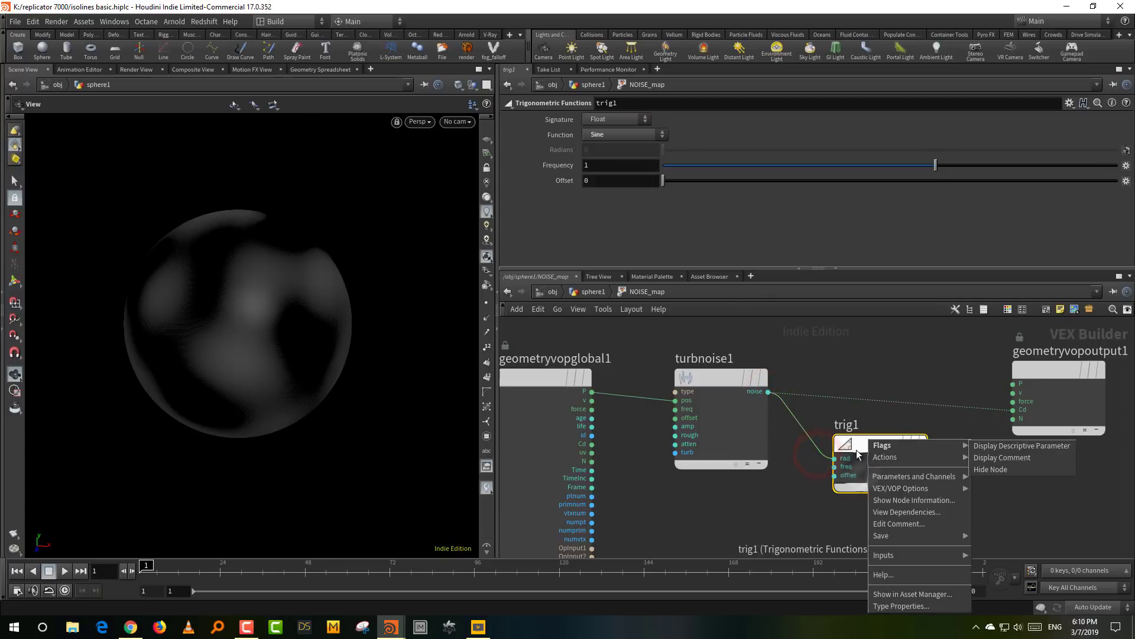
pyautogui.click(1014, 516)
pyautogui.click(928, 458)
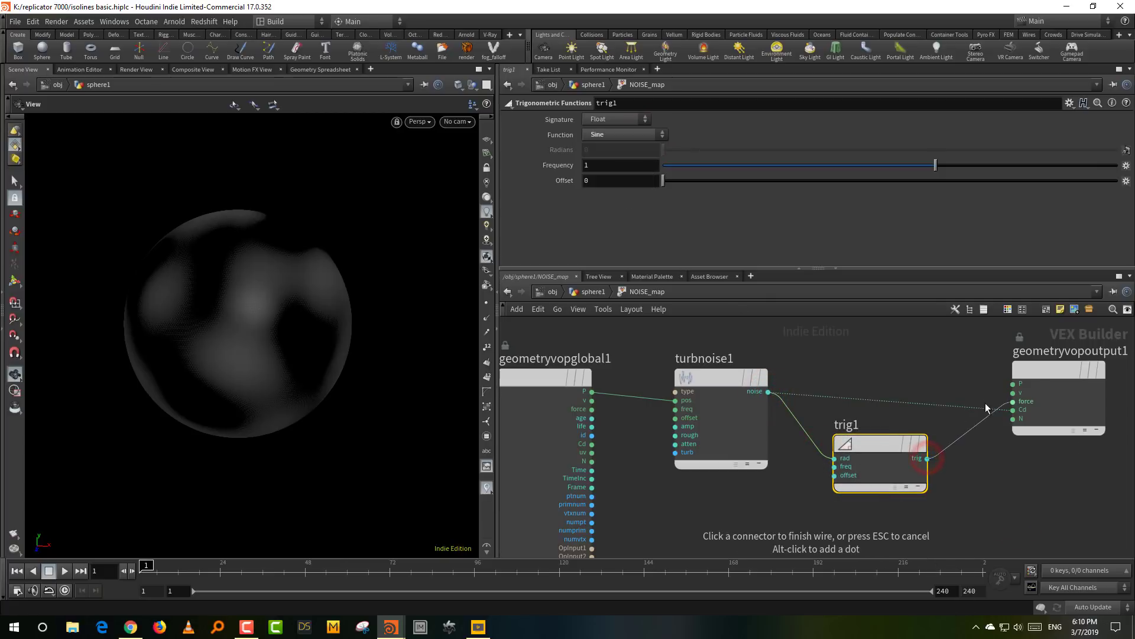
pyautogui.click(976, 410)
pyautogui.moveTo(882, 488); pyautogui.dragTo(887, 443)
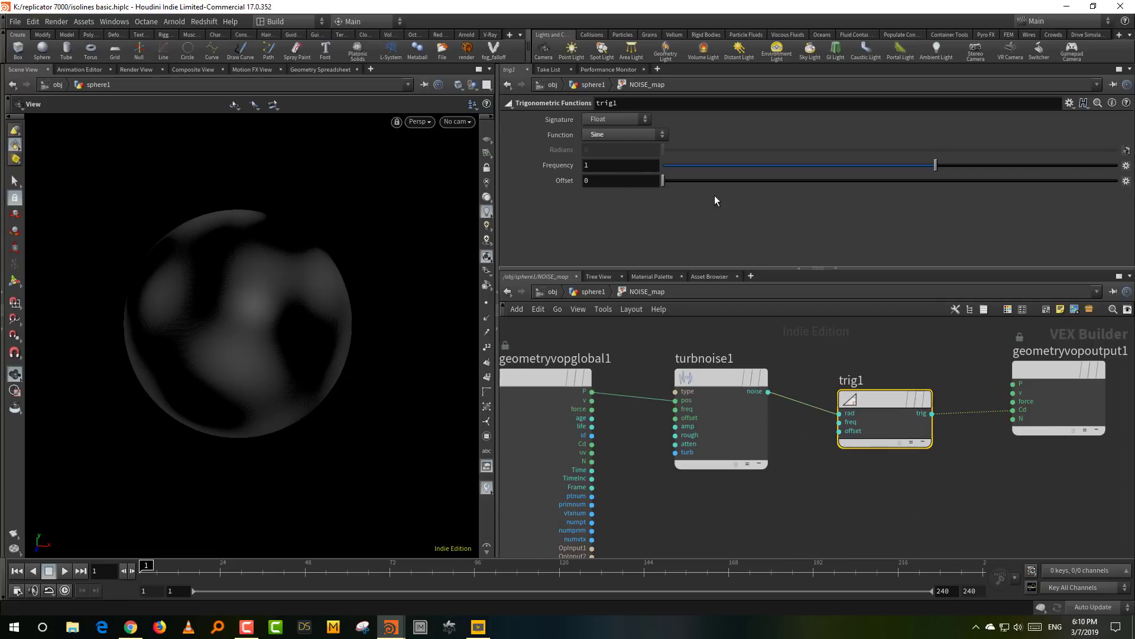
# Try a larger offset on the sine function, undo it, and promote the Offset parameter
pyautogui.moveTo(663, 184); pyautogui.dragTo(957, 186)
pyautogui.hotkey('ctrl', 'z')
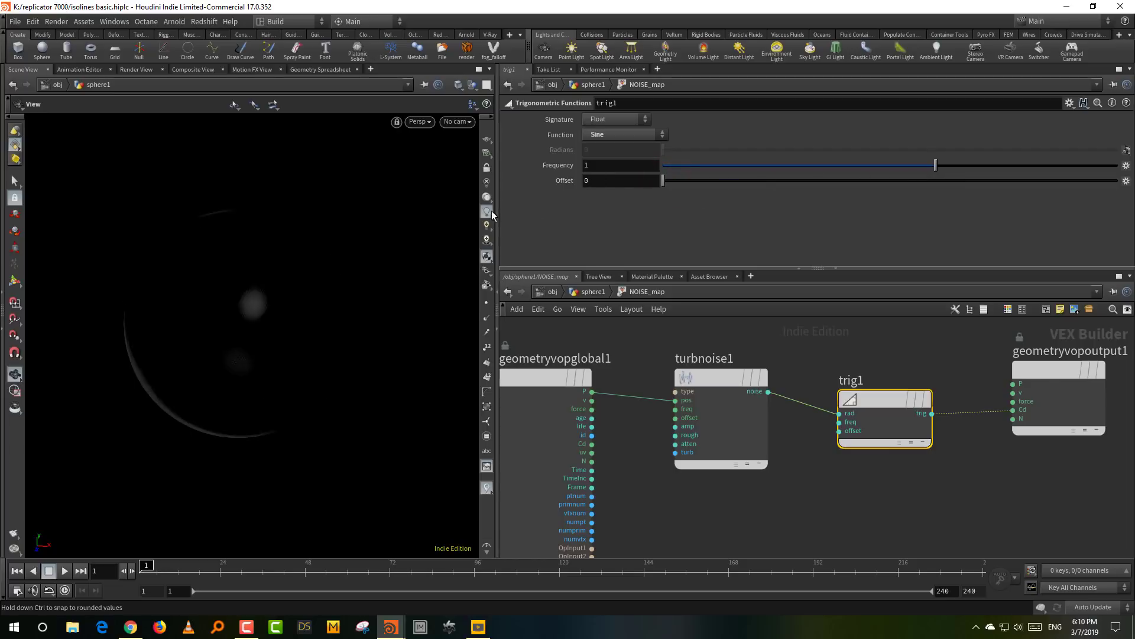
pyautogui.rightClick(1126, 180)
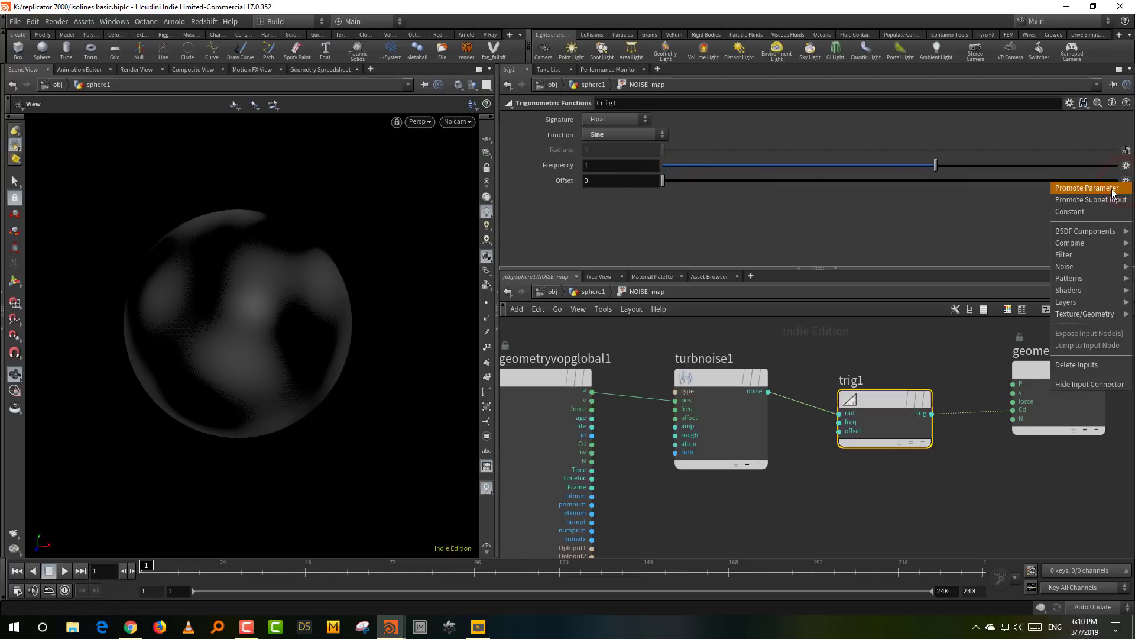
pyautogui.click(1087, 188)
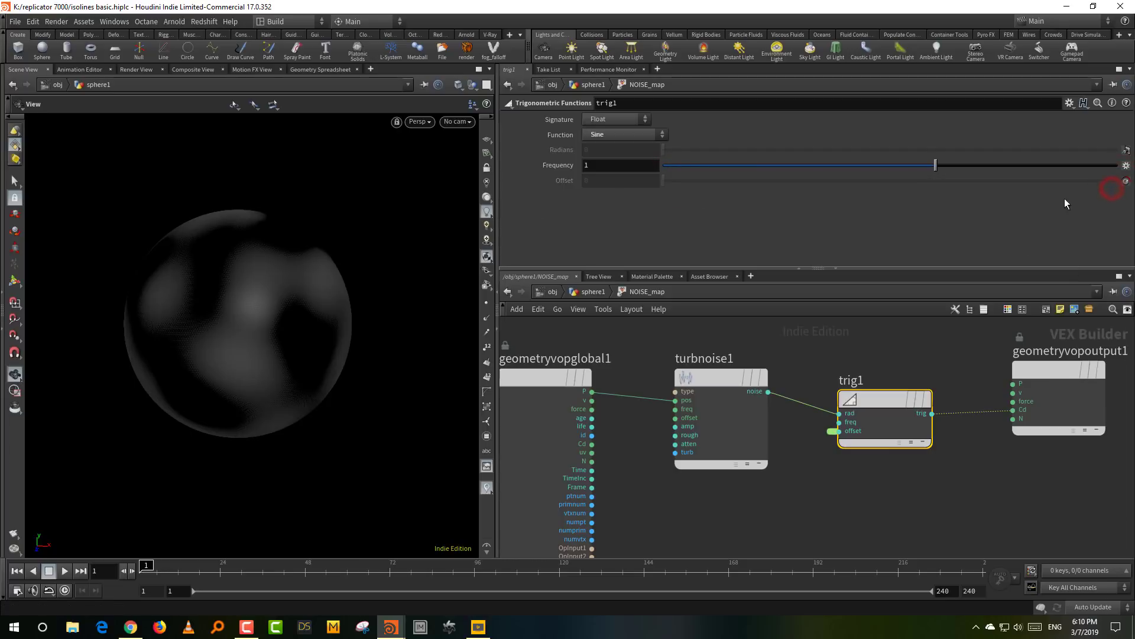
# Set the sine function's frequency to 40 and inspect the banded pattern around the sphere
pyautogui.click(600, 166)
pyautogui.write('10')
pyautogui.press('Return')
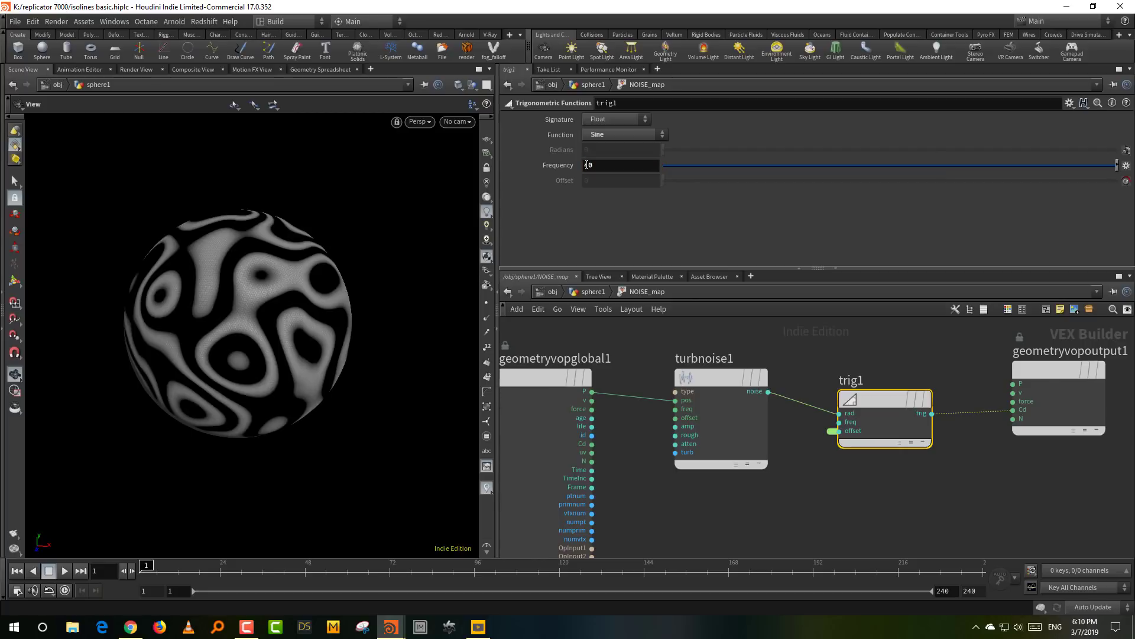
pyautogui.moveTo(266, 260); pyautogui.dragTo(224, 326)
pyautogui.press('g')
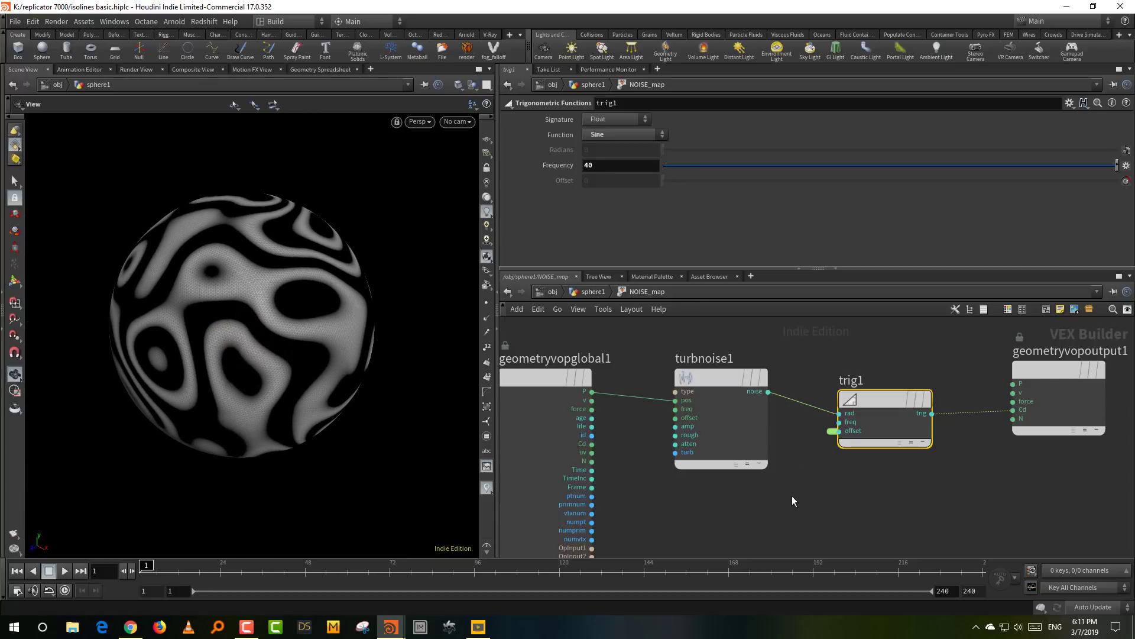
# Try the Alligator and Sparse Convolution noise types on the Turbulent Noise node, and restore Original Perlin Noise
pyautogui.moveTo(793, 501); pyautogui.dragTo(690, 244)
pyautogui.click(632, 135)
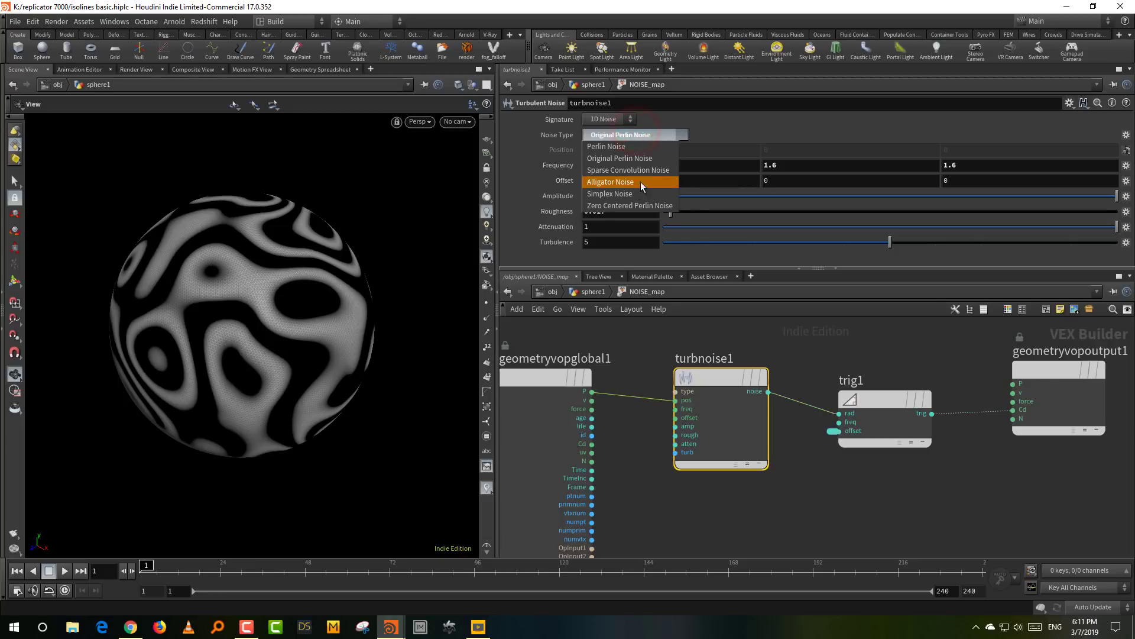
pyautogui.click(636, 182)
pyautogui.click(654, 134)
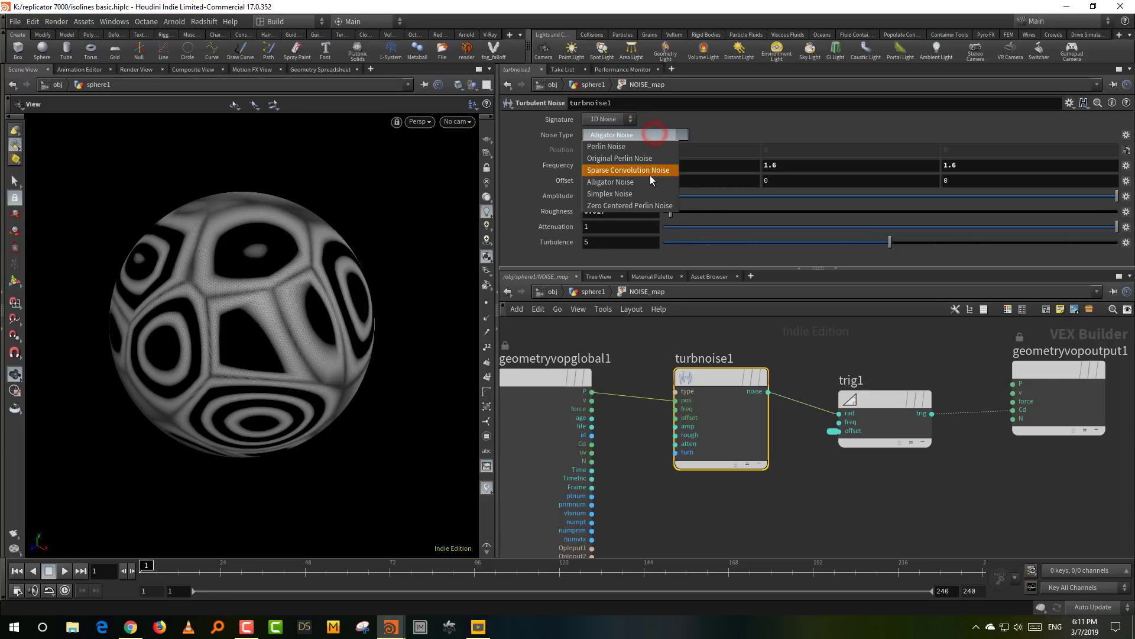
pyautogui.click(651, 176)
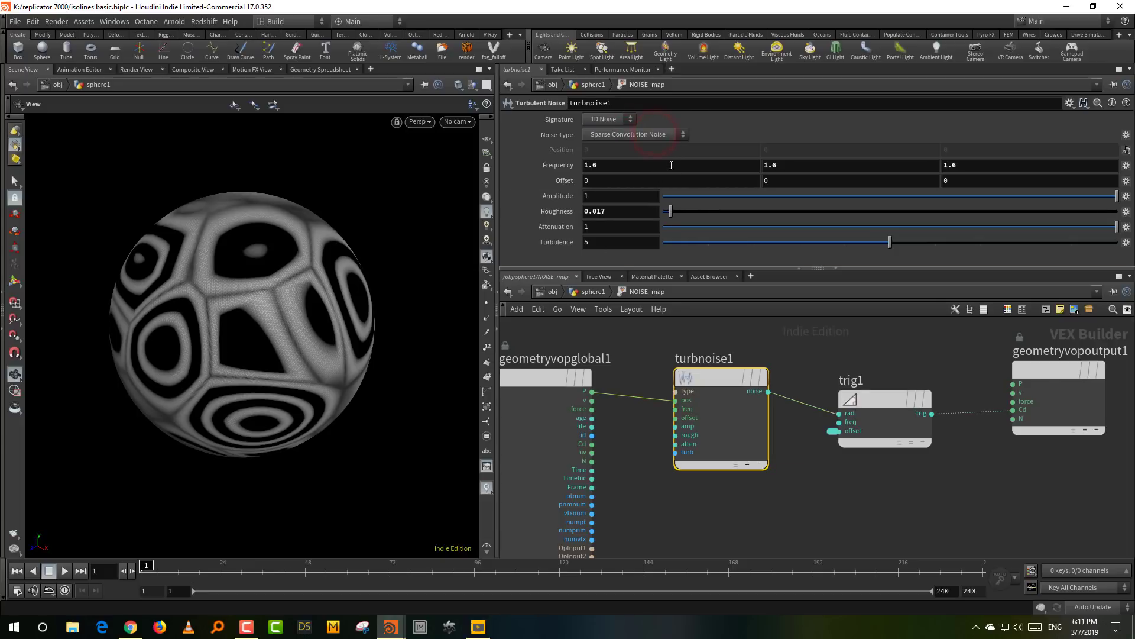
pyautogui.click(633, 135)
pyautogui.click(629, 160)
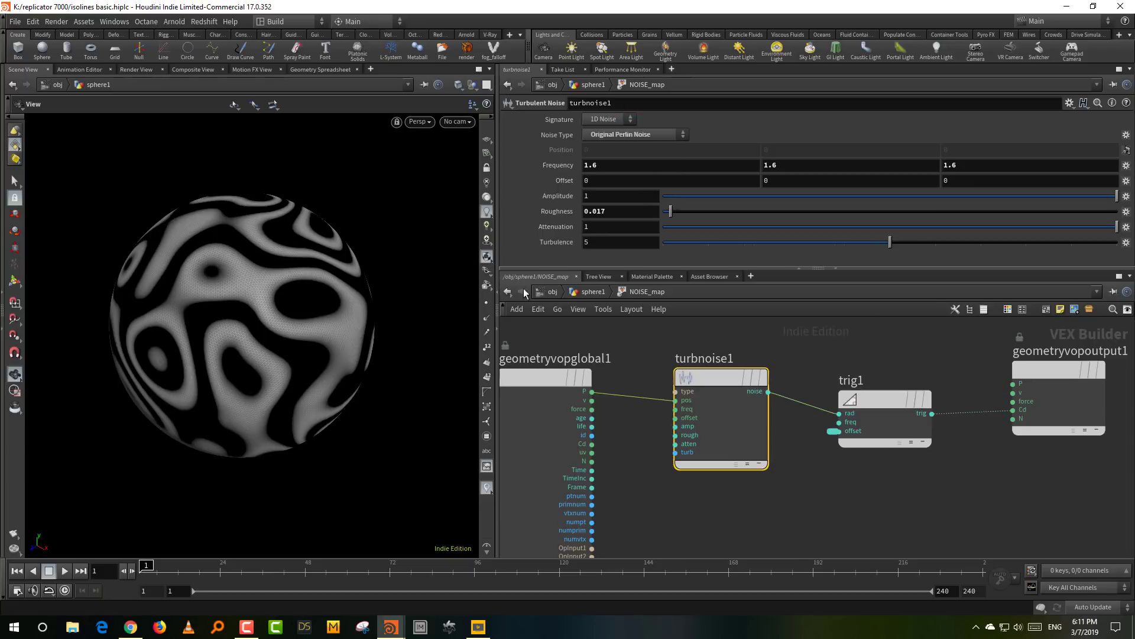
# Return to the sphere1 geometry network containing the NOISE_map node
pyautogui.click(593, 291)
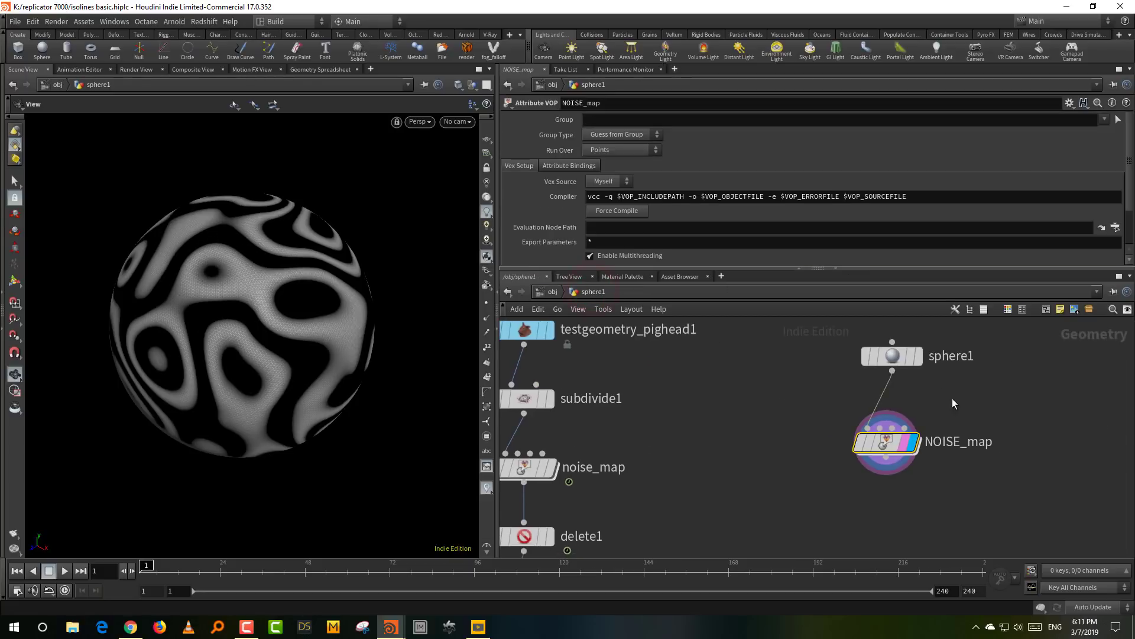
pyautogui.moveTo(818, 267); pyautogui.dragTo(810, 358)
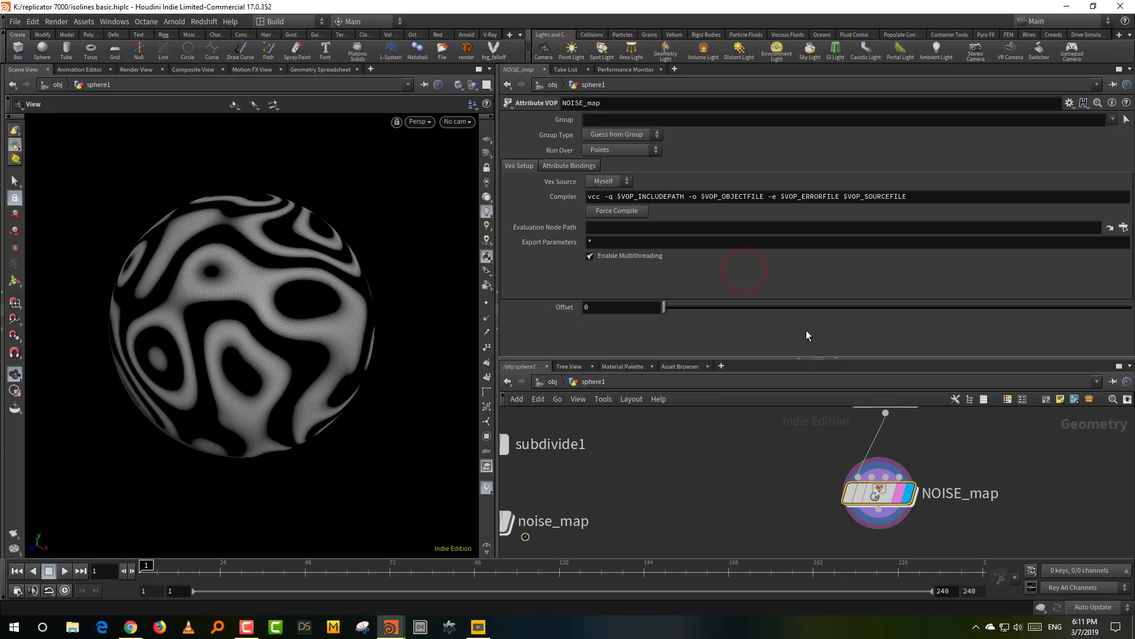
pyautogui.click(602, 307)
pyautogui.write('@Time*2')
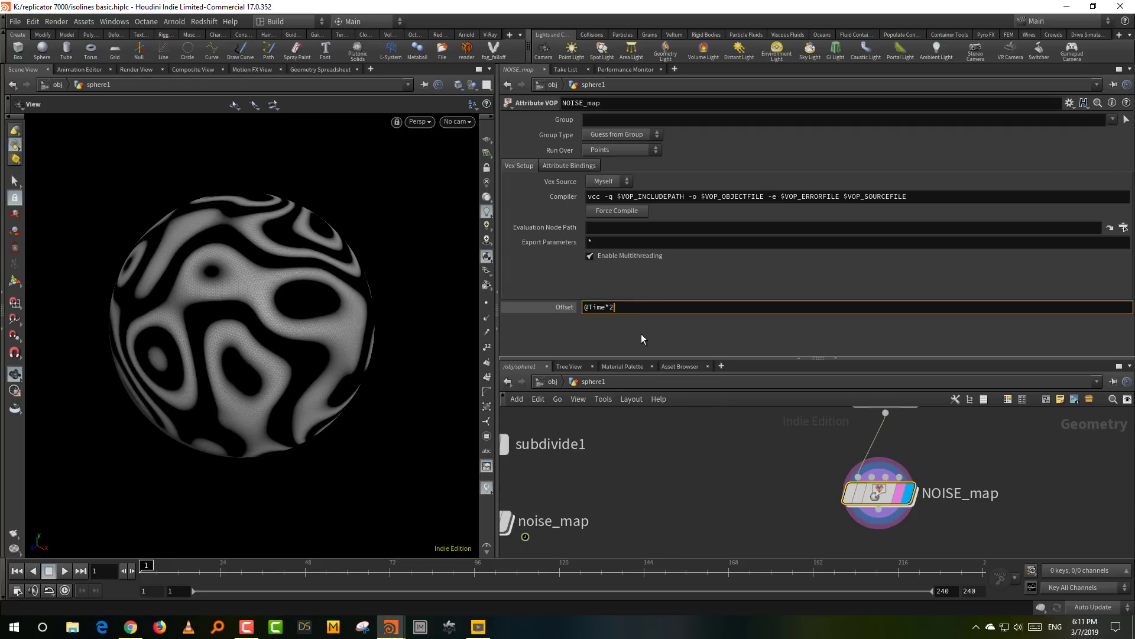
pyautogui.press('Return')
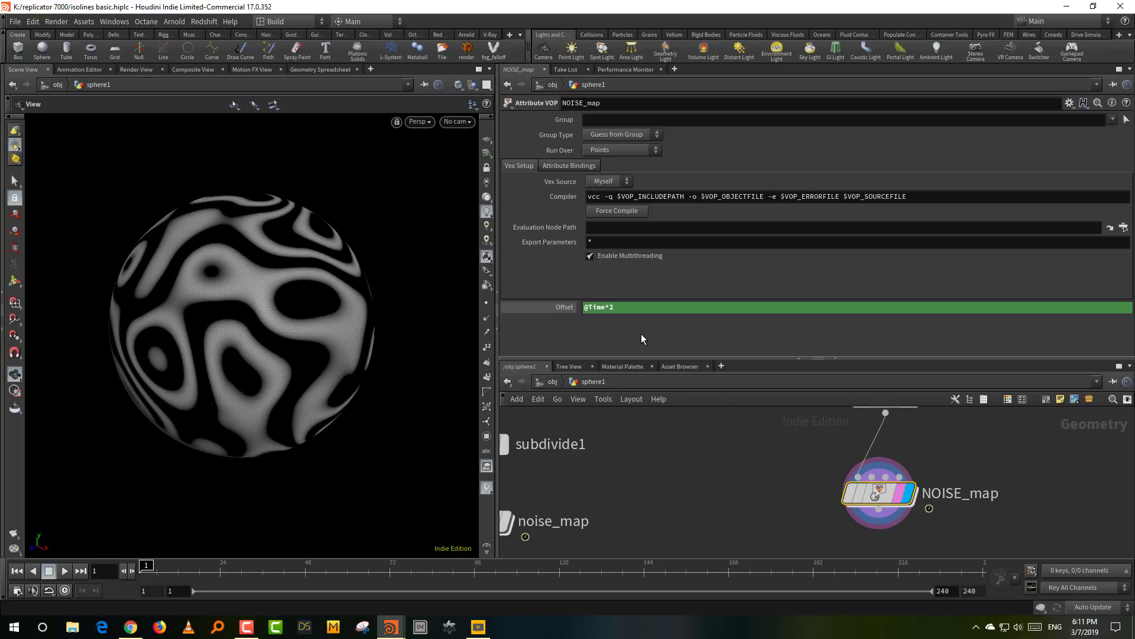
pyautogui.click(64, 570)
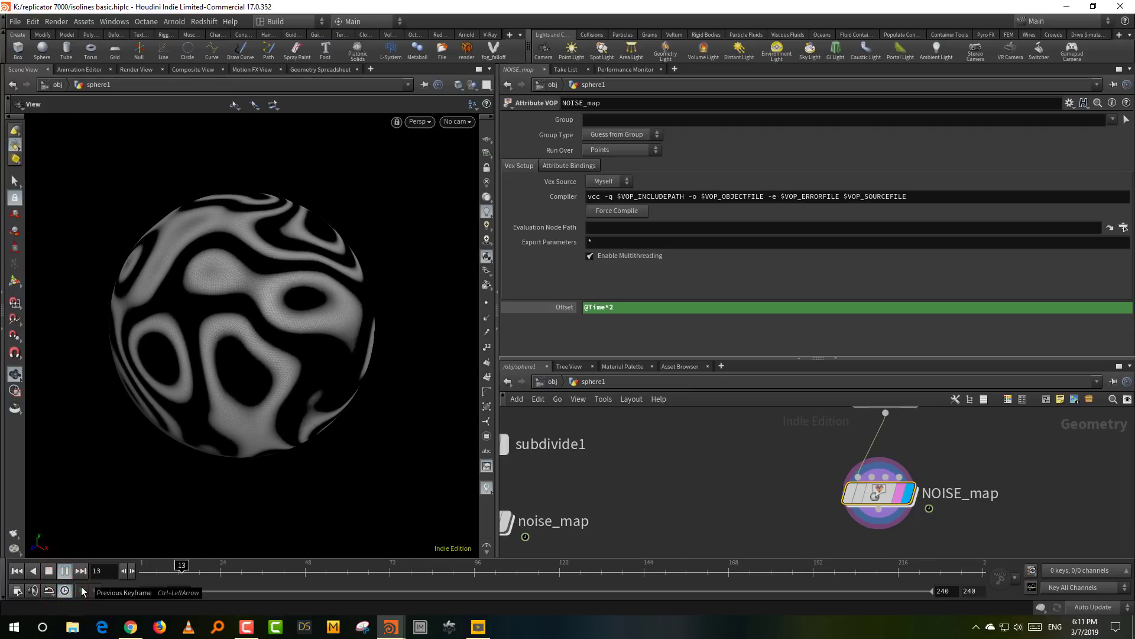
pyautogui.click(49, 571)
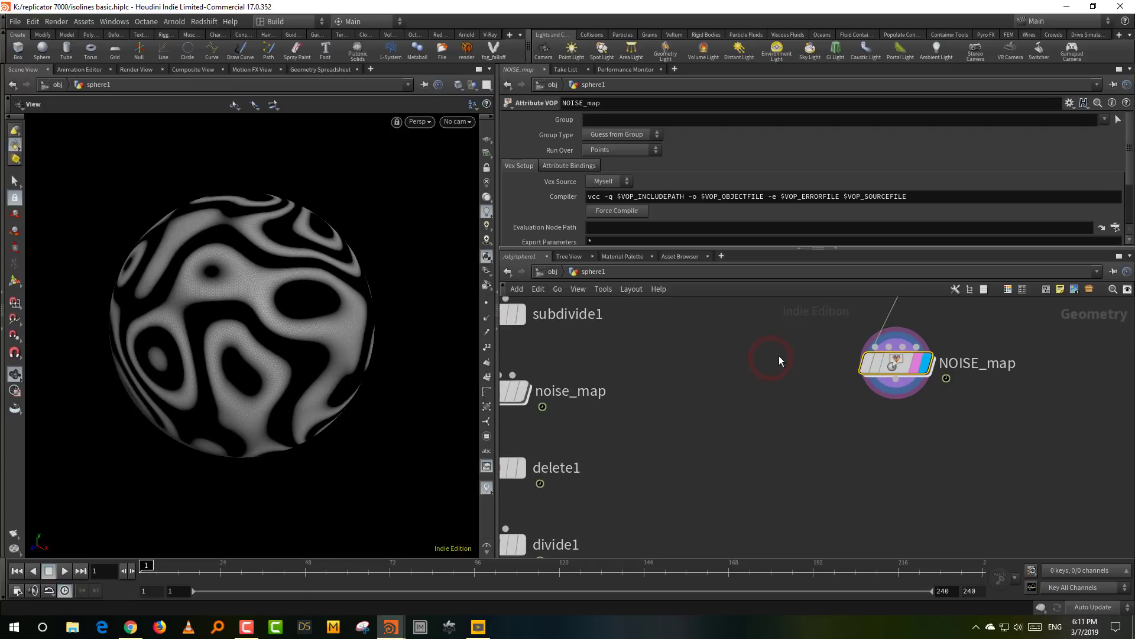
# Add a Delete node below NOISE_map in the sphere's network
pyautogui.scroll(-2, 784, 384)
pyautogui.scroll(4, 828, 434)
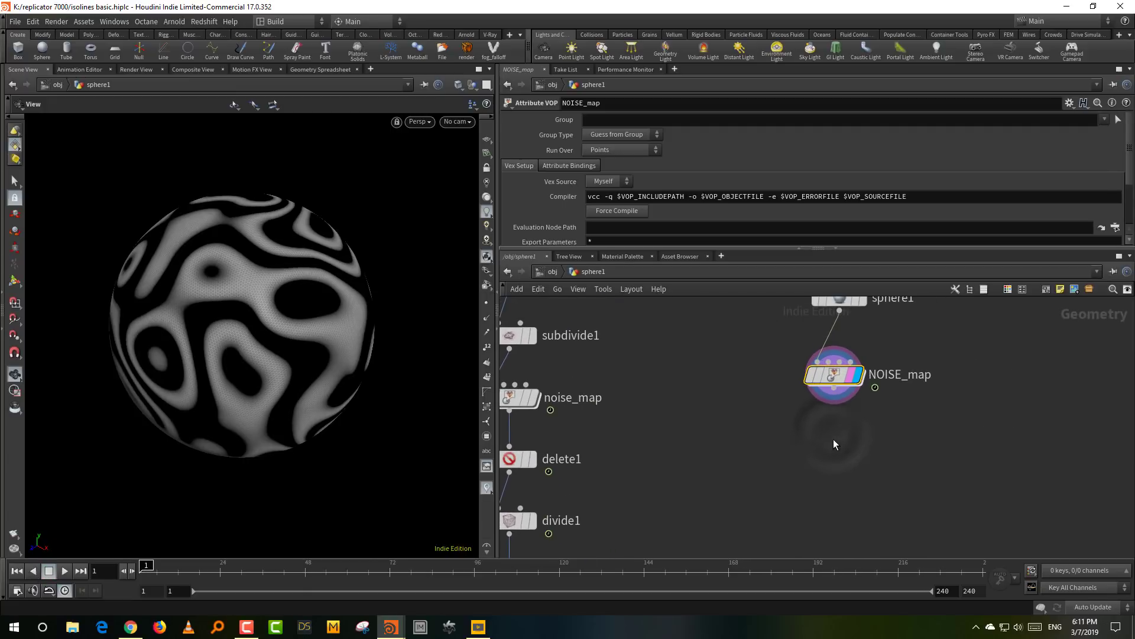
pyautogui.press('Tab')
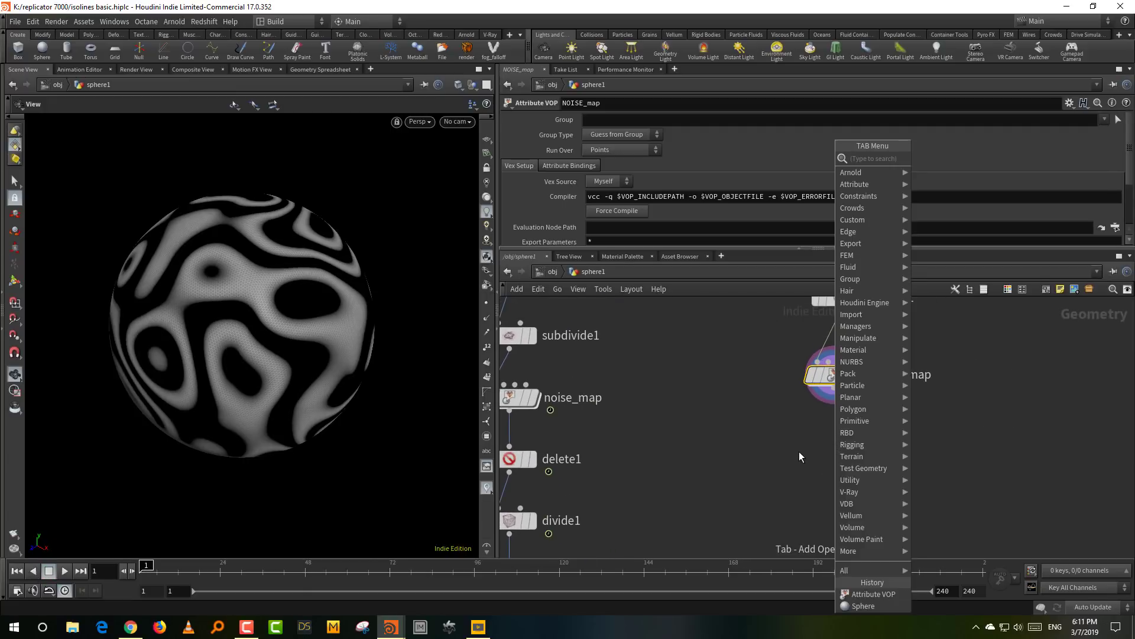
pyautogui.write('del')
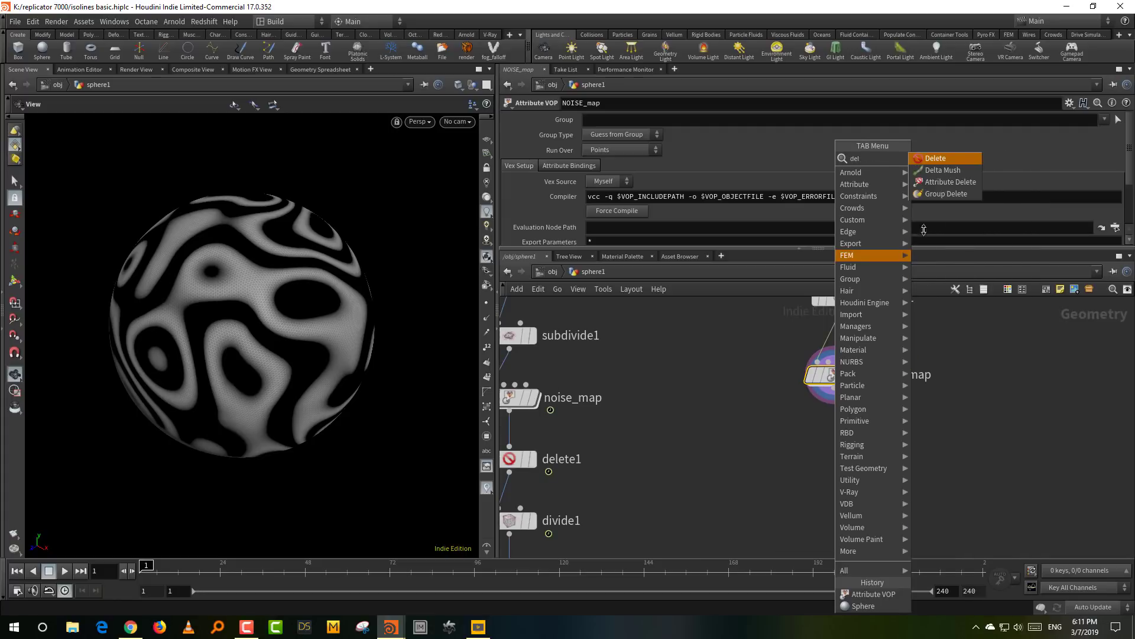
pyautogui.click(937, 160)
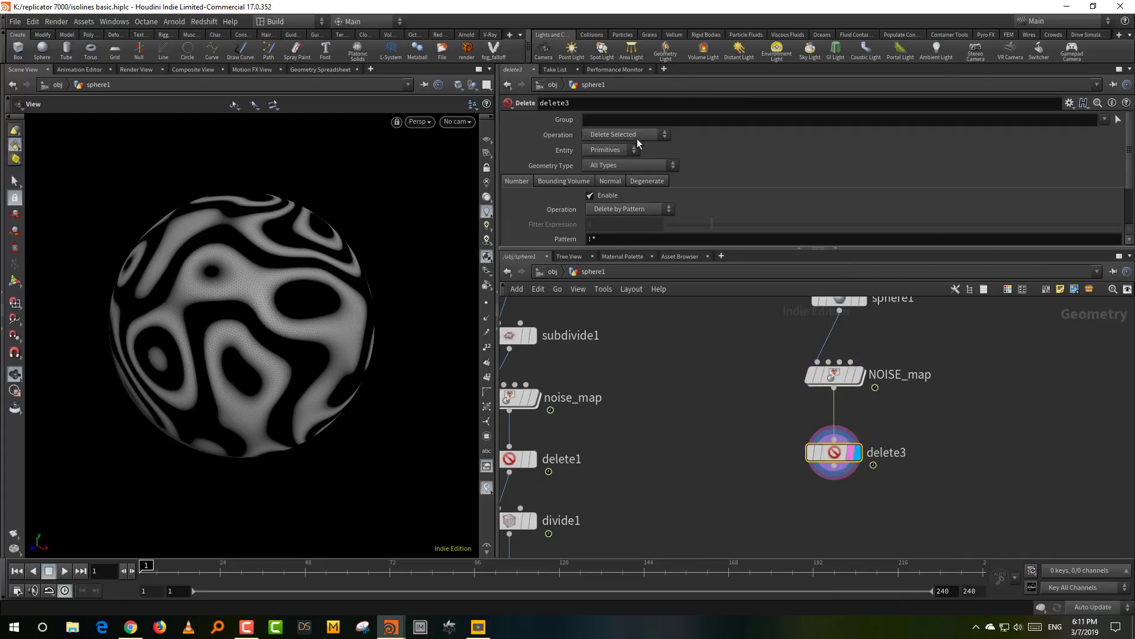
pyautogui.click(638, 208)
pyautogui.click(633, 244)
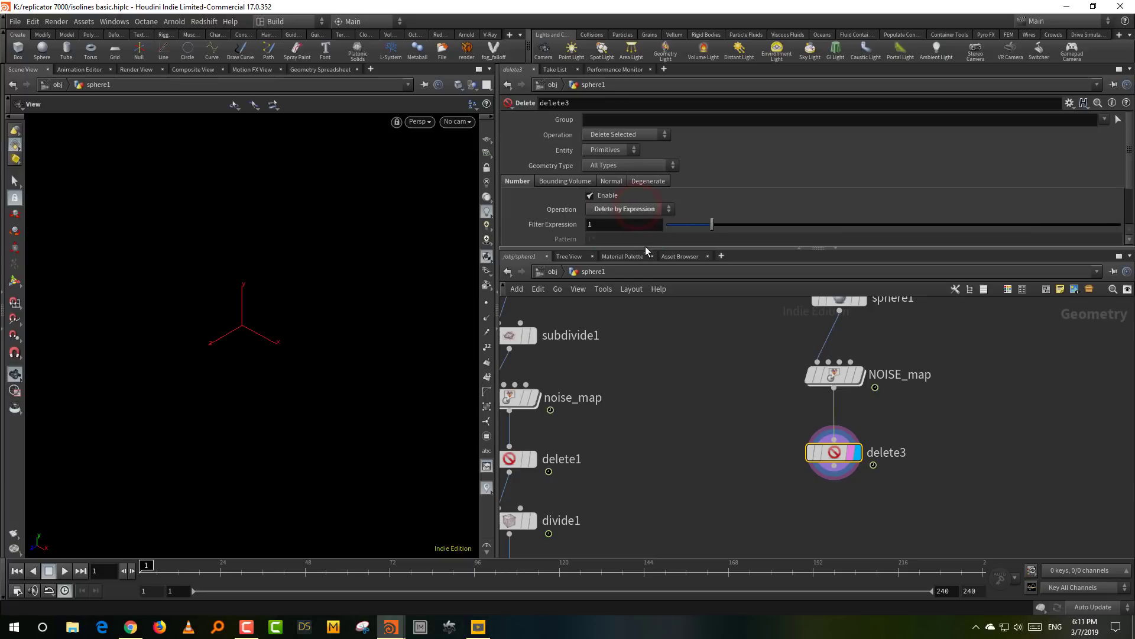
pyautogui.doubleClick(630, 222)
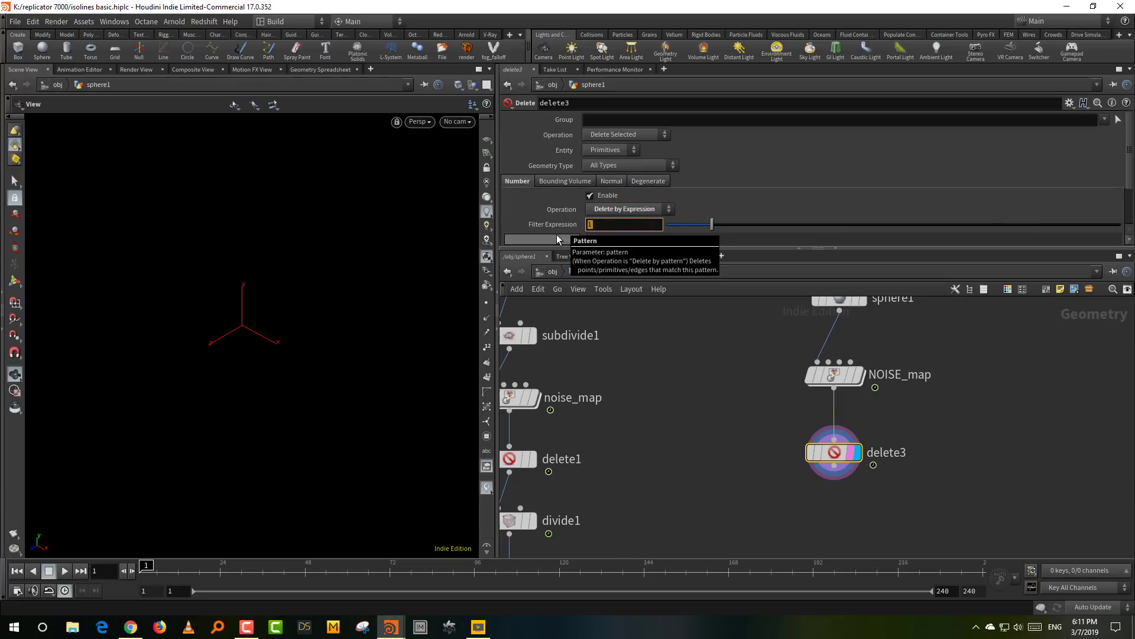
pyautogui.write('@Cd.')
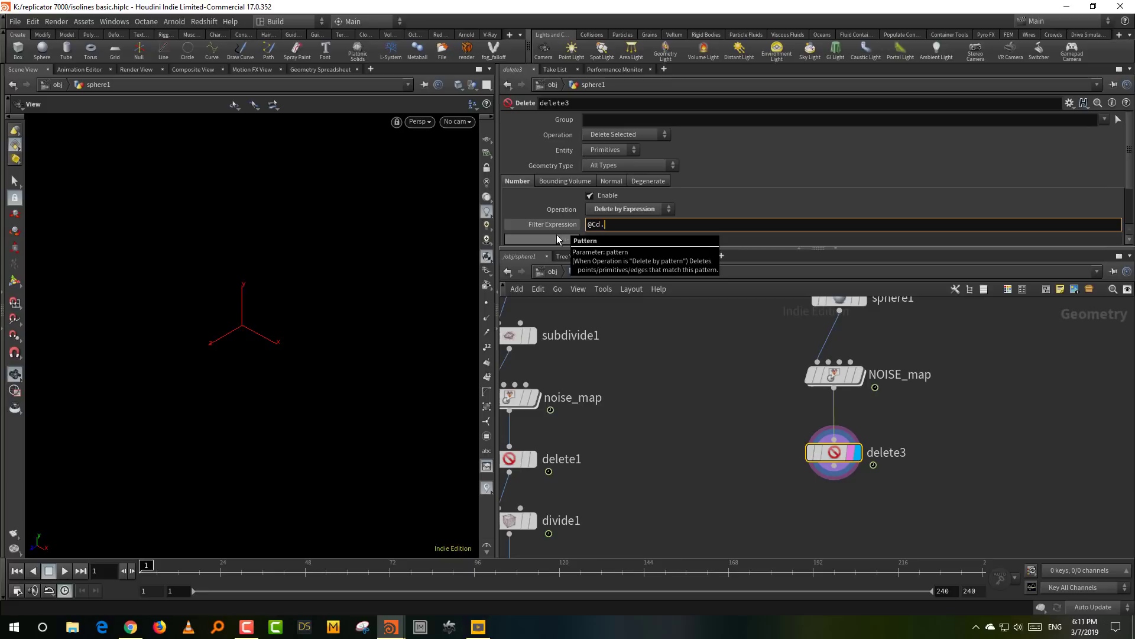
pyautogui.write('r<0.5')
pyautogui.press('Return')
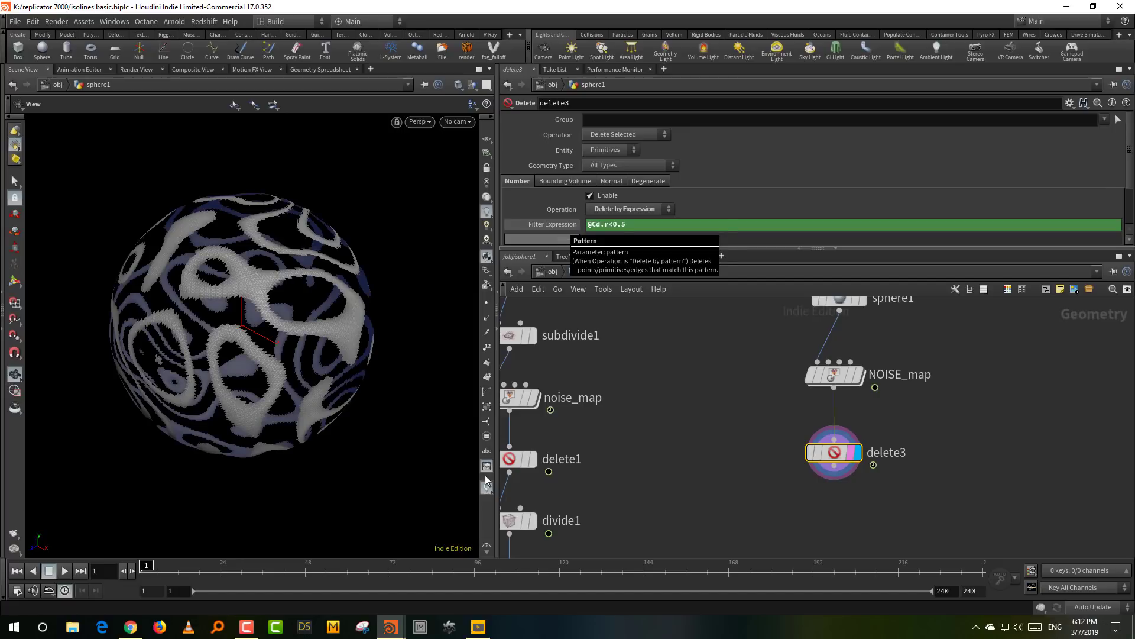
pyautogui.moveTo(169, 565); pyautogui.dragTo(145, 565)
pyautogui.scroll(6, 287, 278)
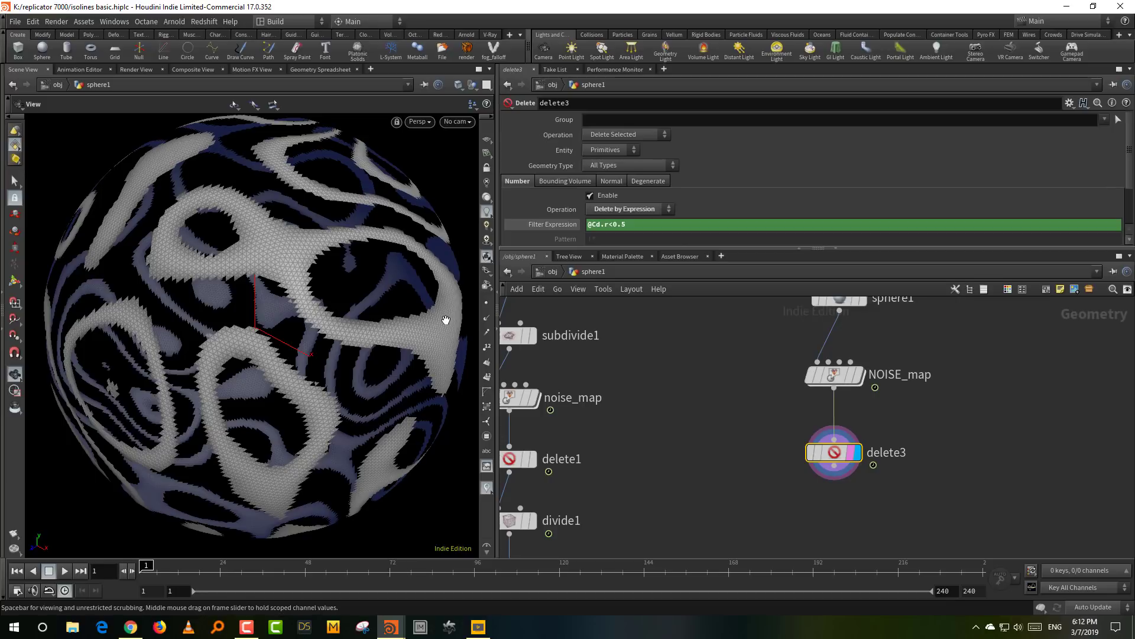
# Add a Divide node after delete3 and place it directly below
pyautogui.scroll(-2, 766, 481)
pyautogui.press('Tab')
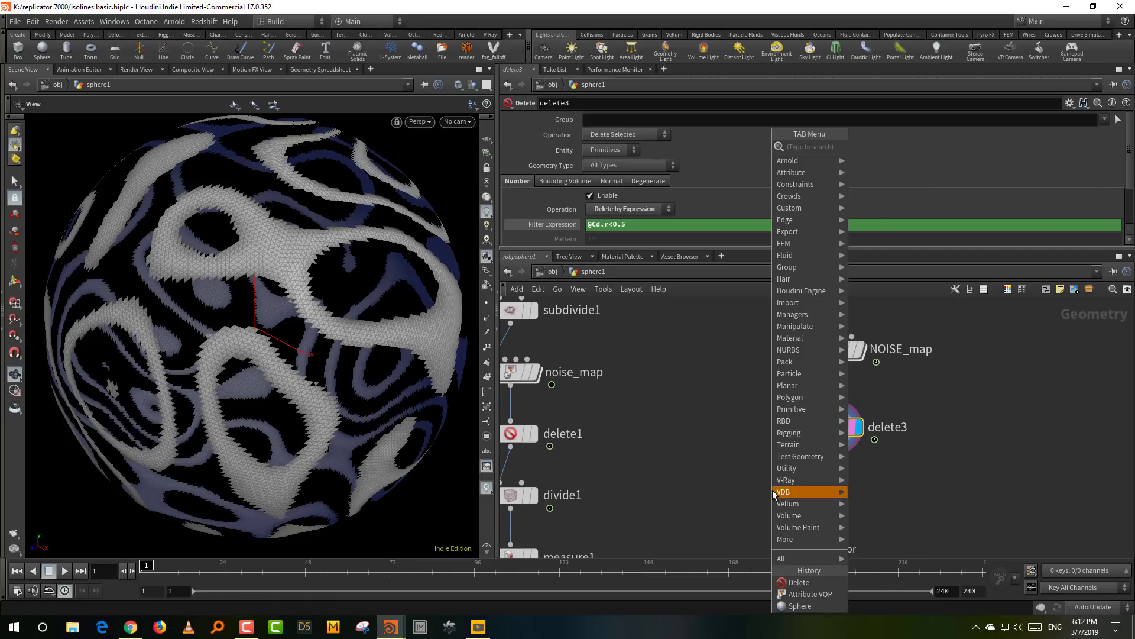
pyautogui.write('divi')
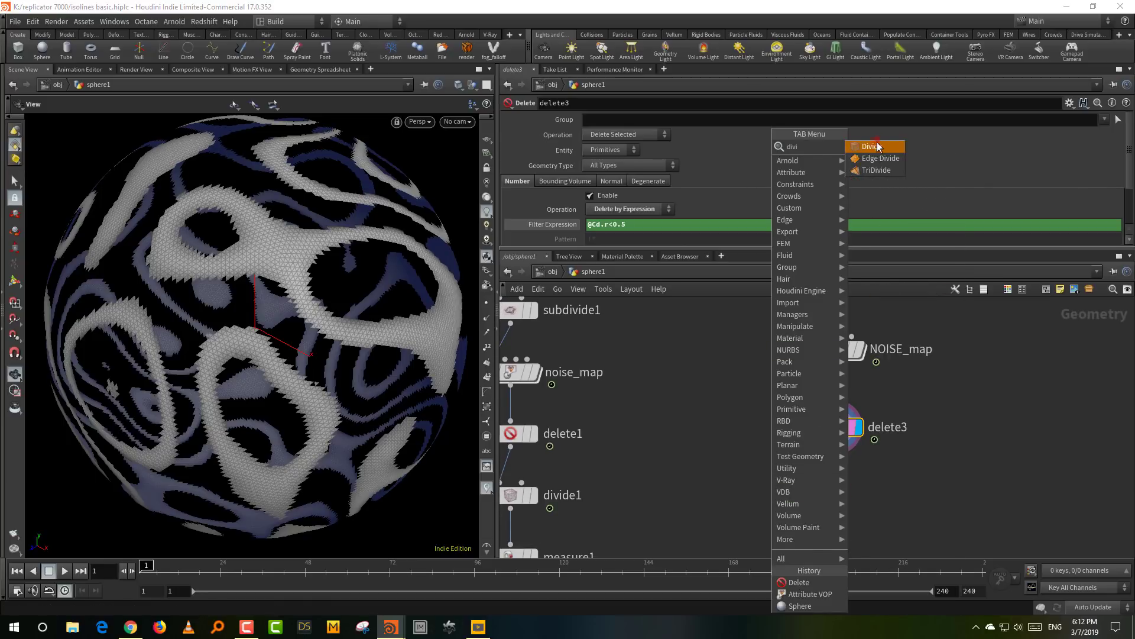
pyautogui.press('Return')
pyautogui.click(836, 513)
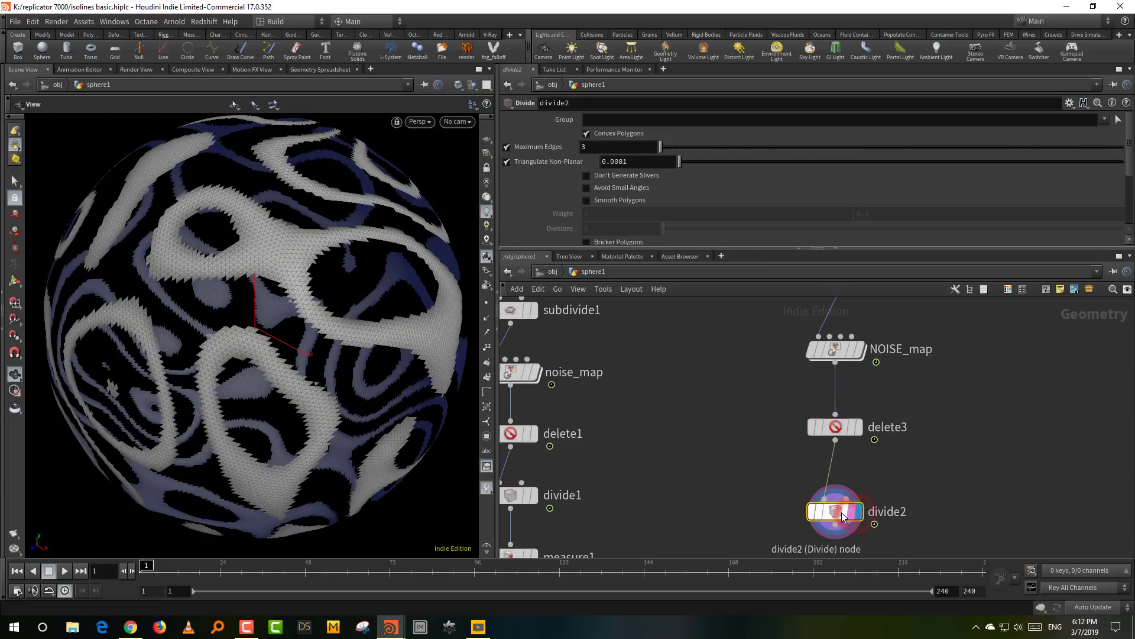
# Disable Convex Polygons and enable Remove Shared Edges on the divide2 node
pyautogui.click(605, 132)
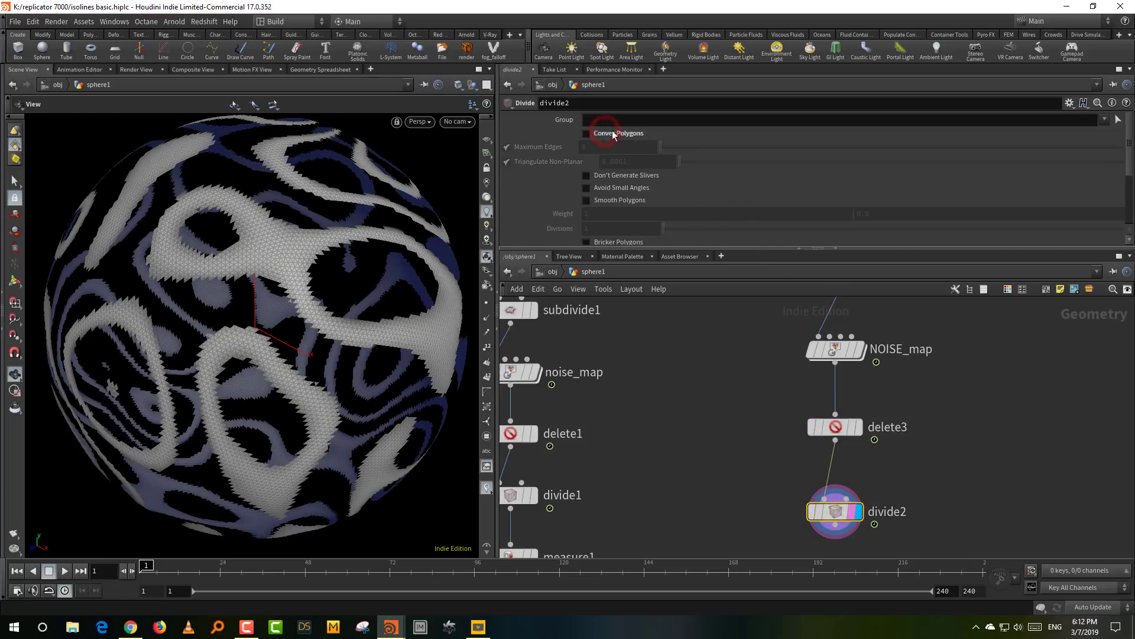
pyautogui.moveTo(664, 247); pyautogui.dragTo(663, 314)
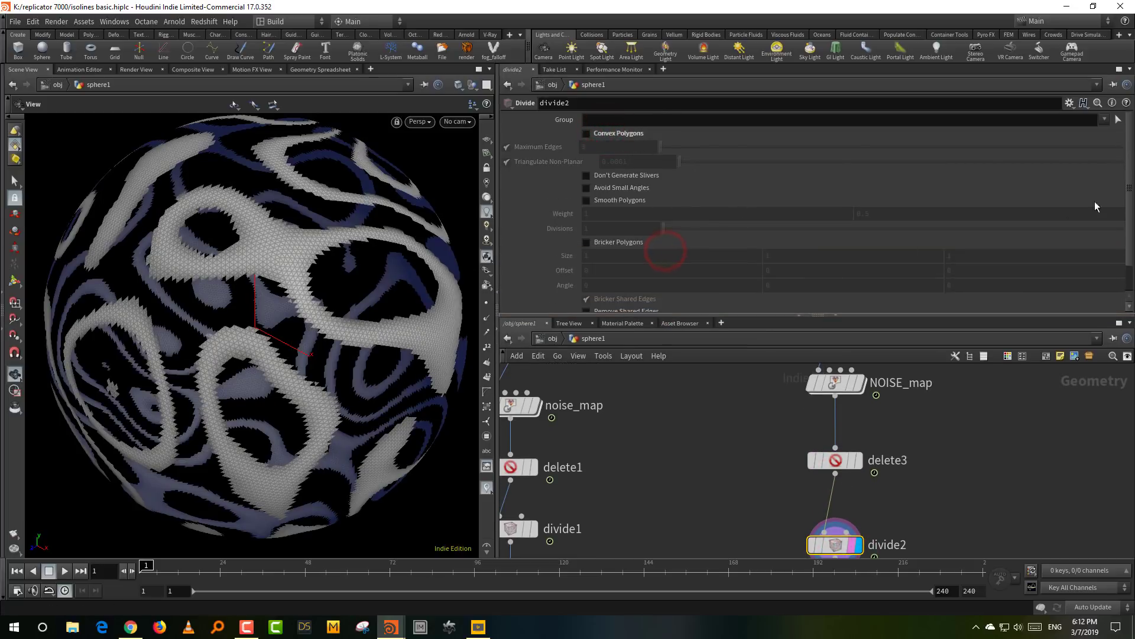
pyautogui.scroll(-1, 627, 297)
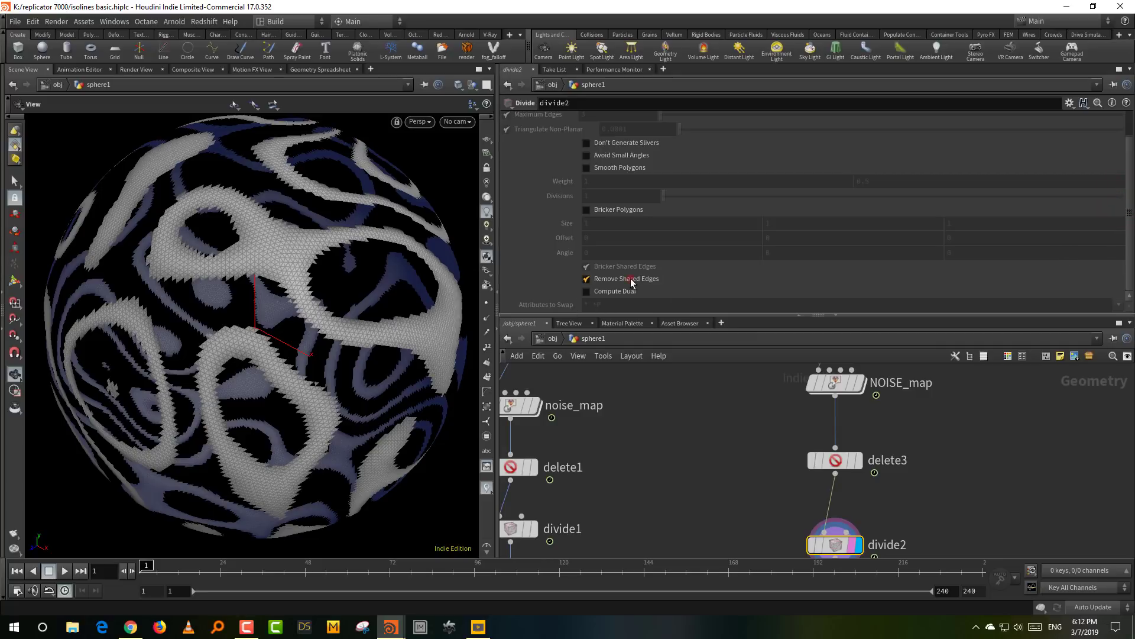
# Enlarge the viewport and examine the sphere's contour outlines from several angles and over the first frames
pyautogui.moveTo(264, 263); pyautogui.dragTo(360, 325)
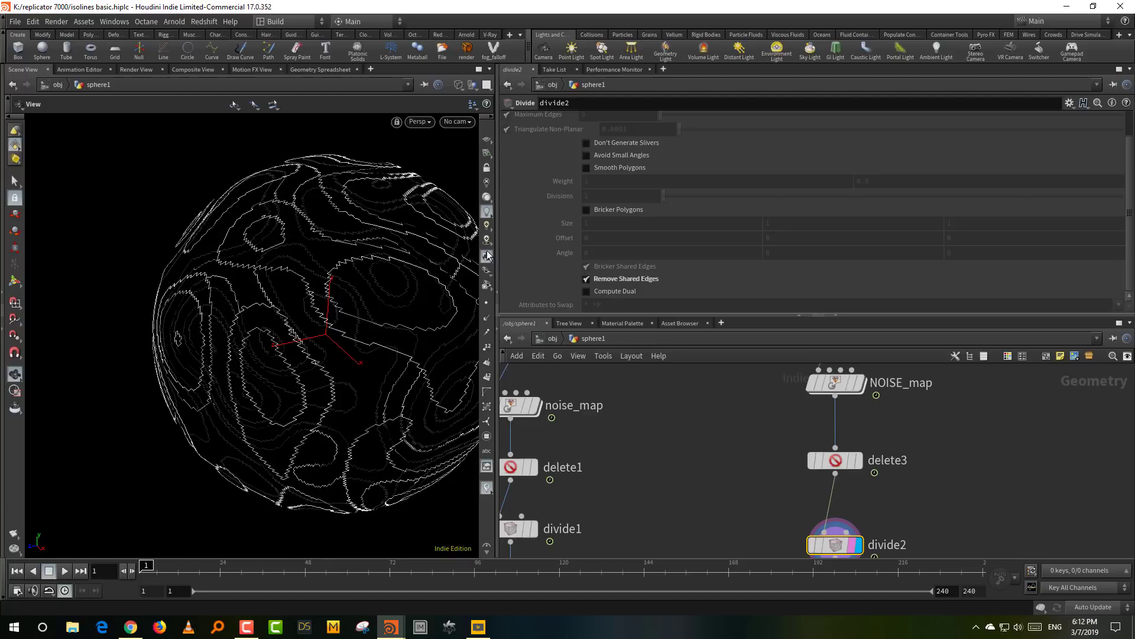
pyautogui.moveTo(496, 245); pyautogui.dragTo(656, 262)
pyautogui.scroll(-5, 393, 299)
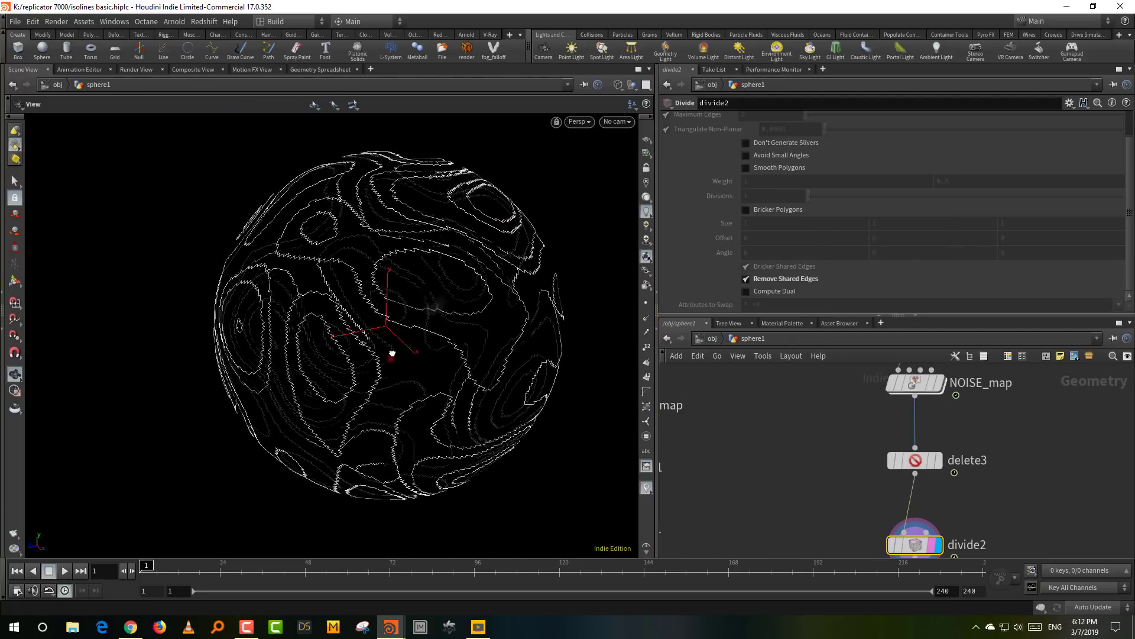
pyautogui.moveTo(380, 355); pyautogui.dragTo(358, 371)
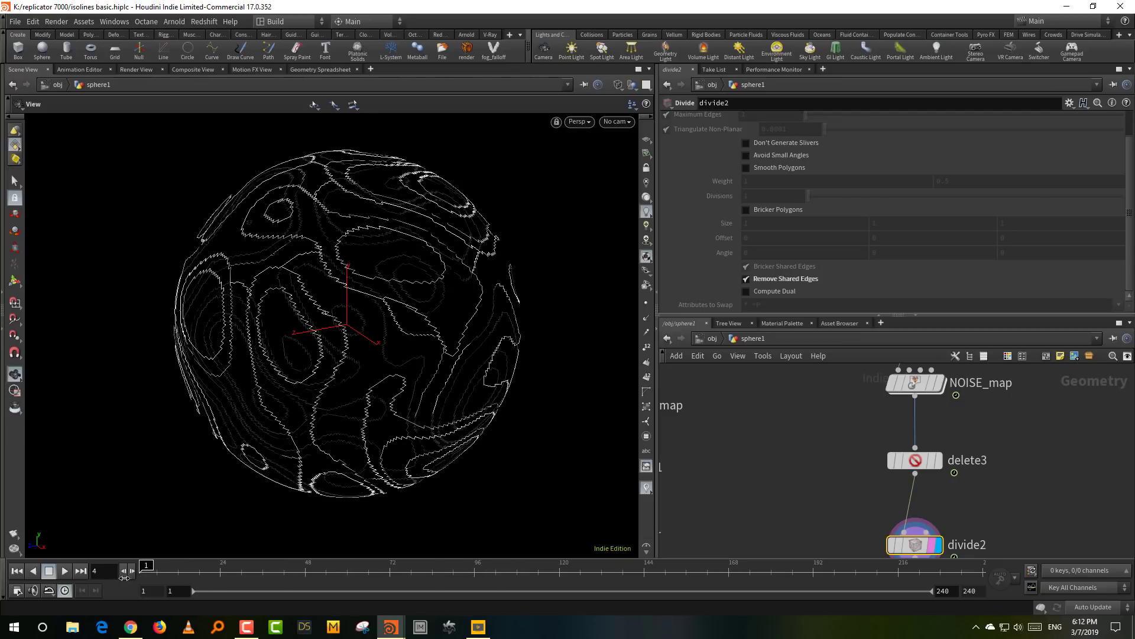
pyautogui.scroll(-4, 836, 437)
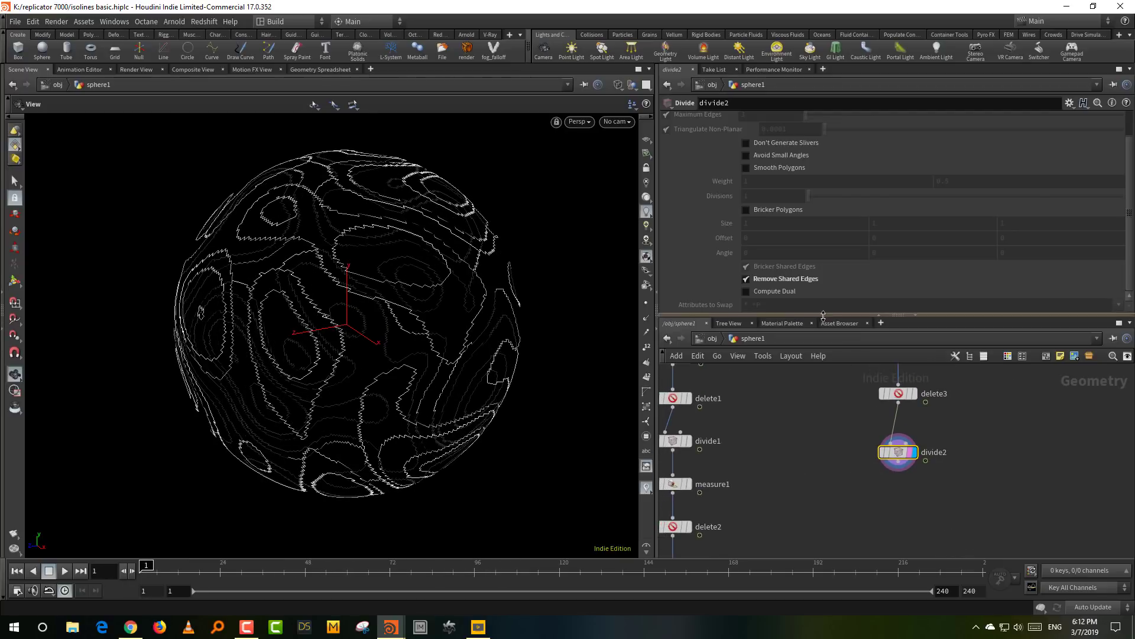
pyautogui.moveTo(826, 314); pyautogui.dragTo(826, 228)
pyautogui.scroll(2, 843, 423)
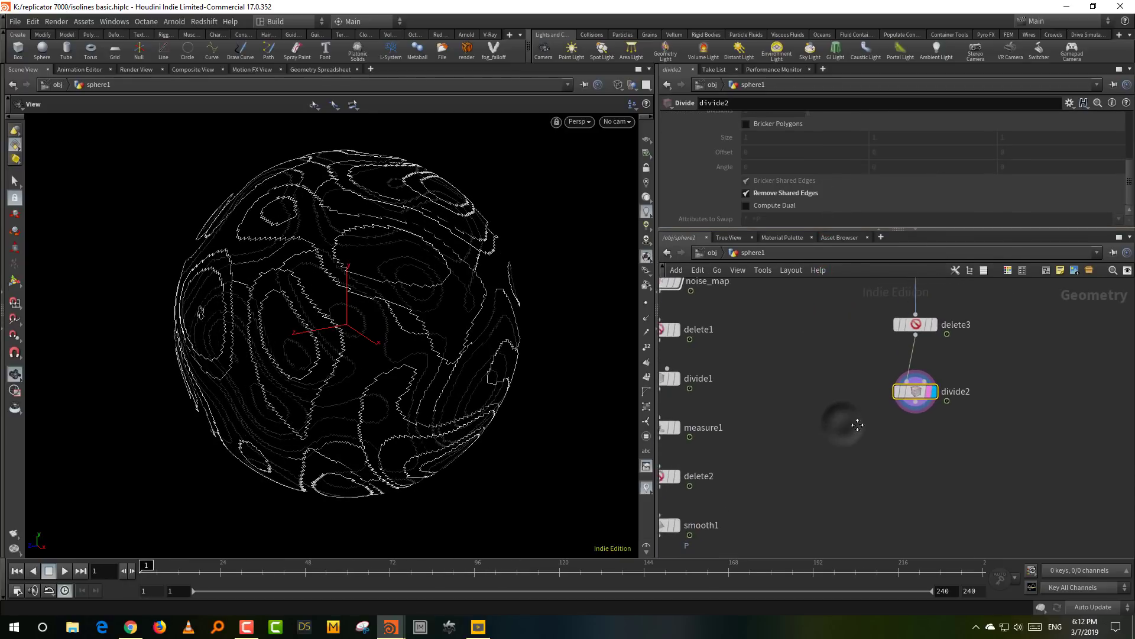
pyautogui.moveTo(864, 424); pyautogui.dragTo(849, 452, button='middle')
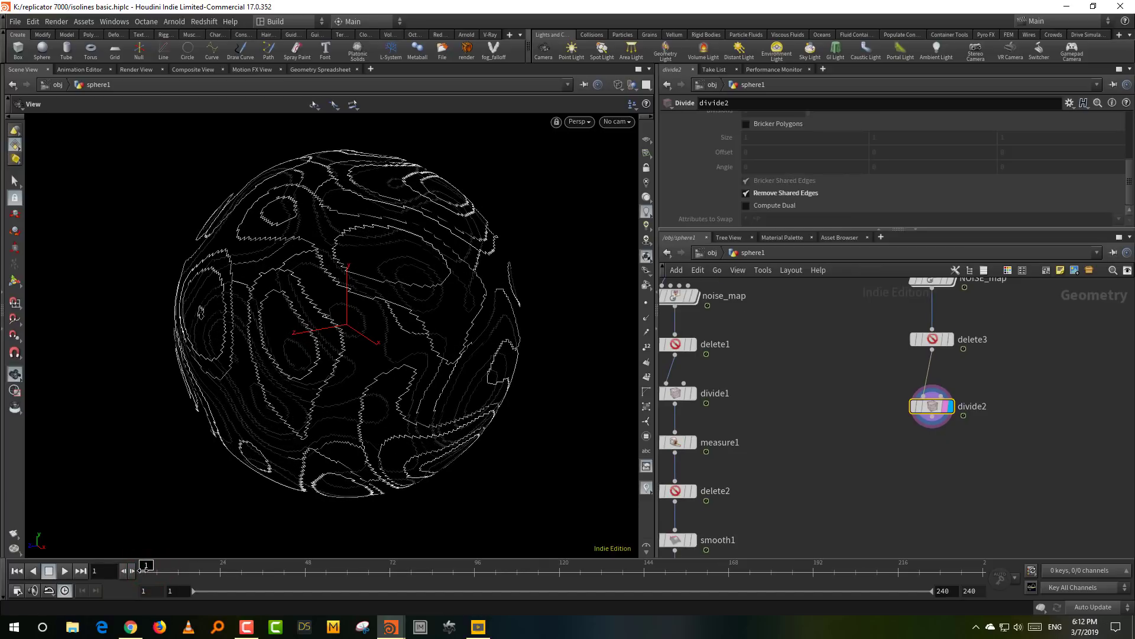
pyautogui.moveTo(196, 421); pyautogui.dragTo(241, 291)
pyautogui.scroll(3, 229, 296)
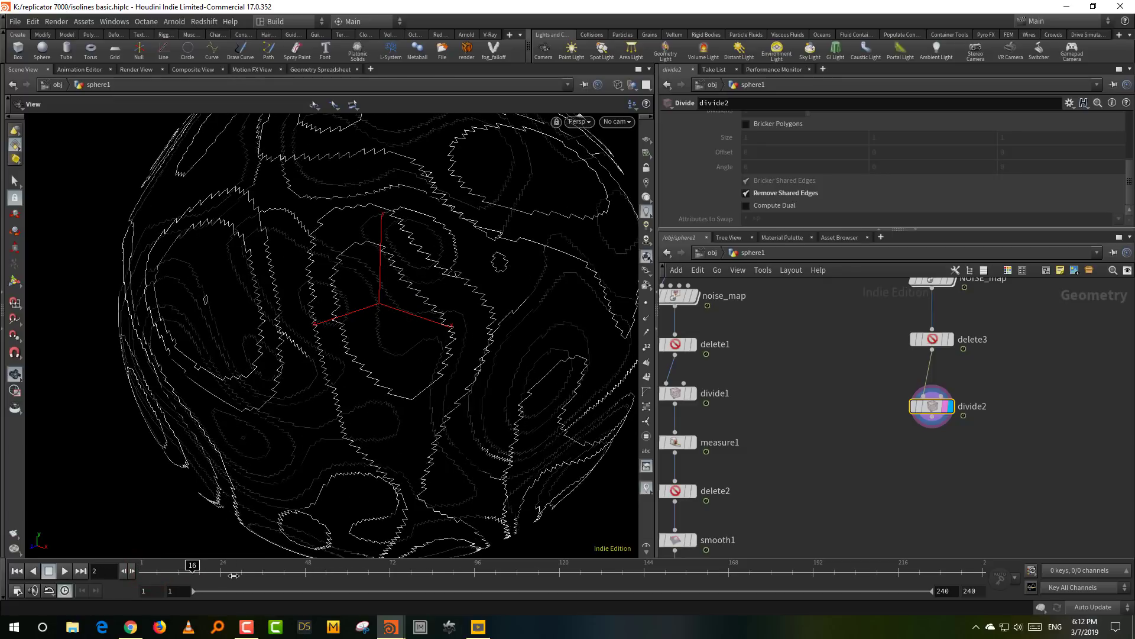
pyautogui.moveTo(186, 571)
pyautogui.mouseDown()
pyautogui.moveTo(286, 575)
pyautogui.moveTo(147, 573)
pyautogui.mouseUp()
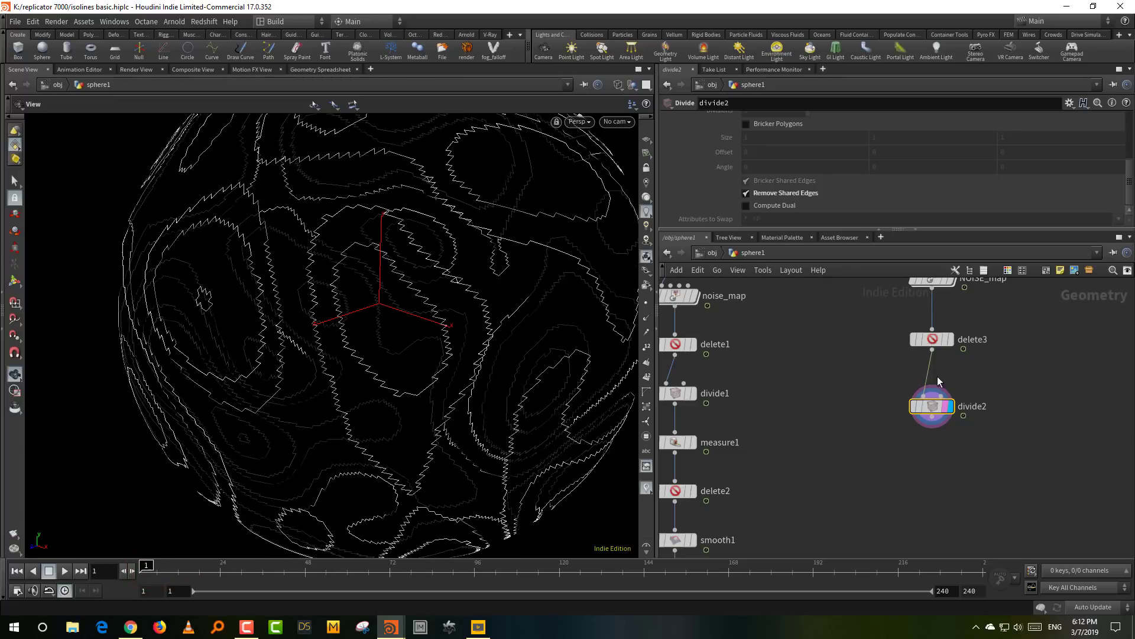
pyautogui.moveTo(938, 377); pyautogui.dragTo(899, 471, button='middle')
pyautogui.moveTo(960, 352); pyautogui.dragTo(806, 386)
pyautogui.moveTo(771, 232); pyautogui.dragTo(743, 306)
pyautogui.click(744, 306)
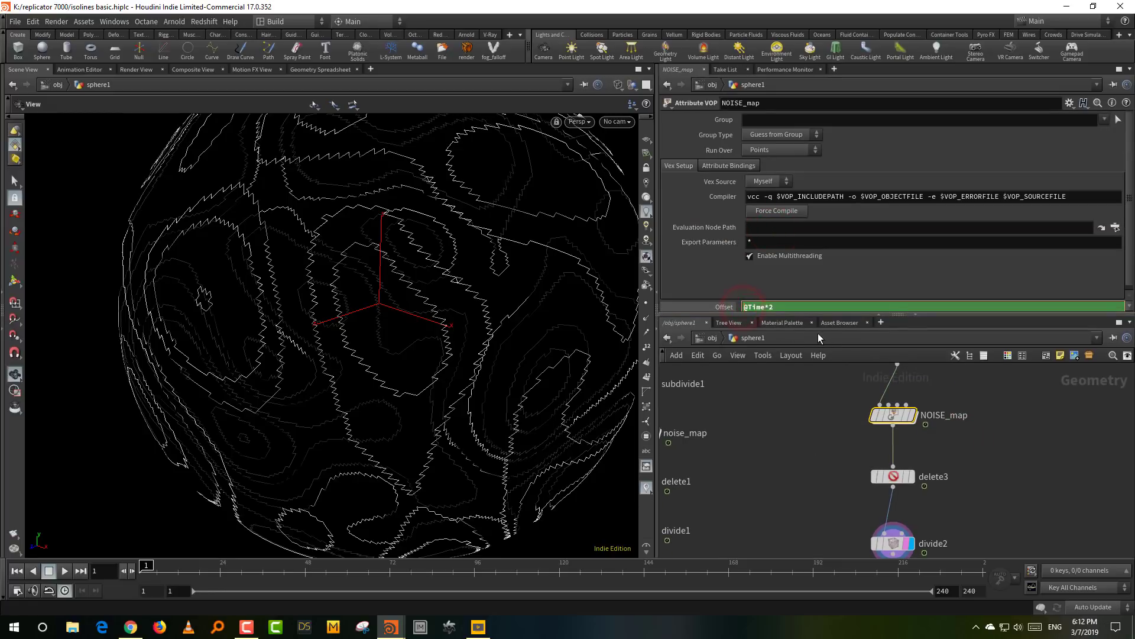
pyautogui.write('-')
pyautogui.press('Return')
pyautogui.moveTo(147, 565); pyautogui.dragTo(93, 576)
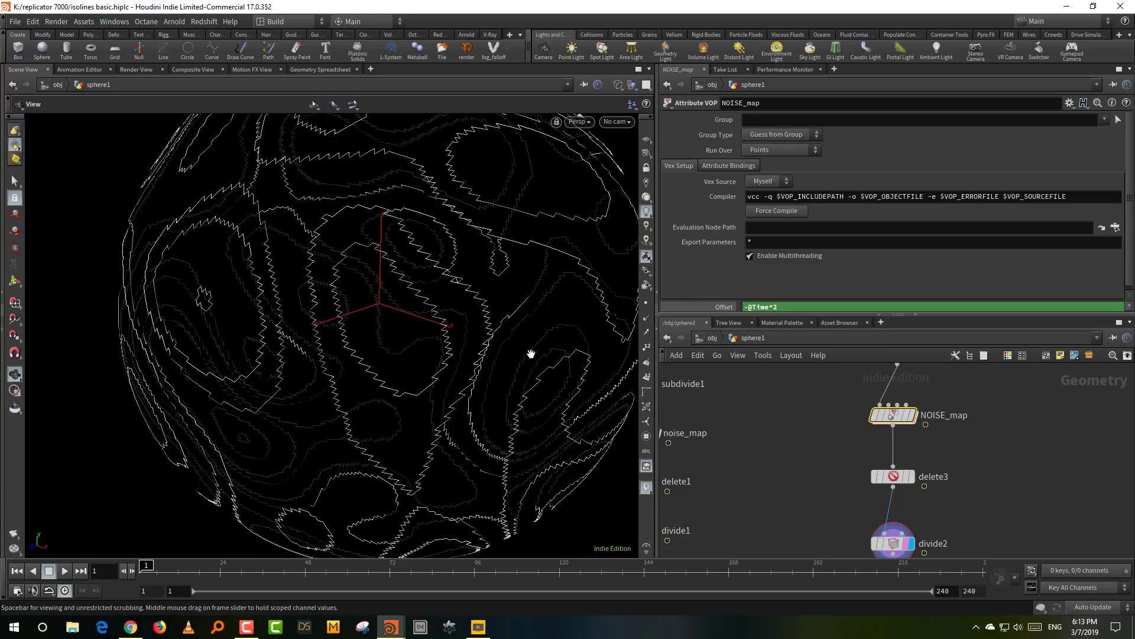
pyautogui.moveTo(531, 354); pyautogui.dragTo(473, 375)
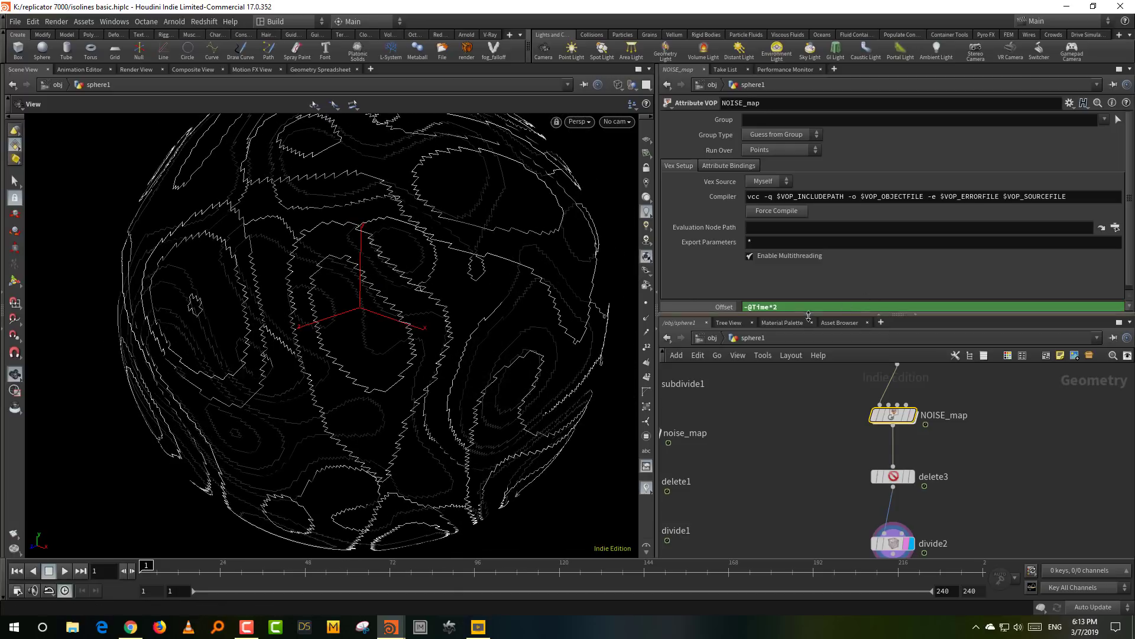
# Add a Measure node below divide2 and set its type to Area
pyautogui.moveTo(815, 310); pyautogui.dragTo(816, 229)
pyautogui.moveTo(828, 355); pyautogui.dragTo(932, 436, button='middle')
pyautogui.scroll(2, 925, 434)
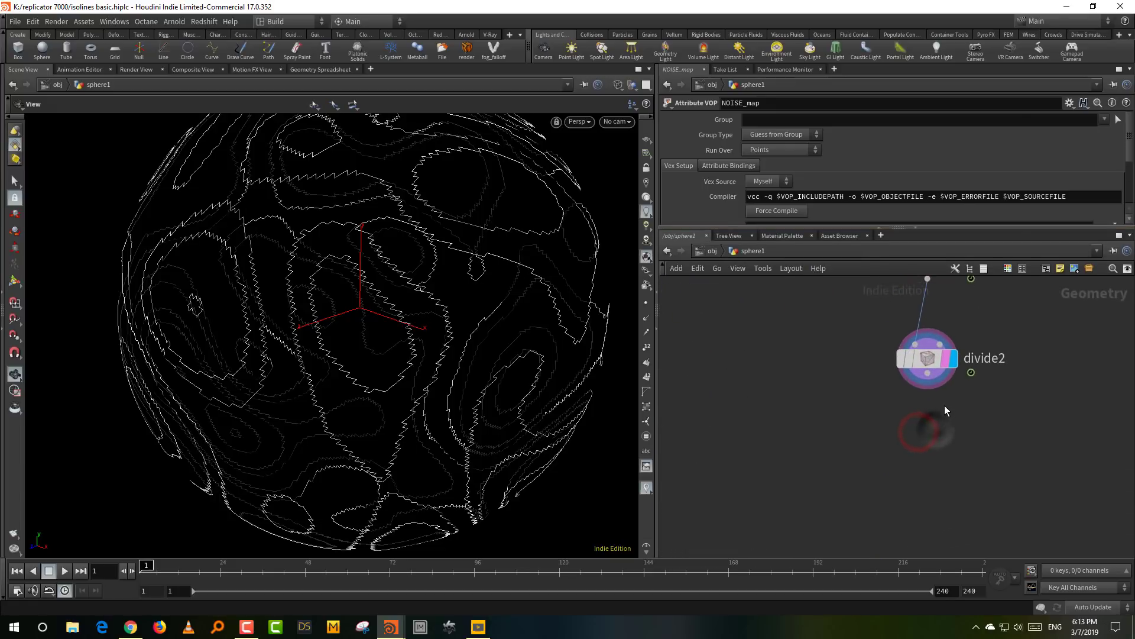
pyautogui.press('Tab')
pyautogui.write('meas')
pyautogui.press('Return')
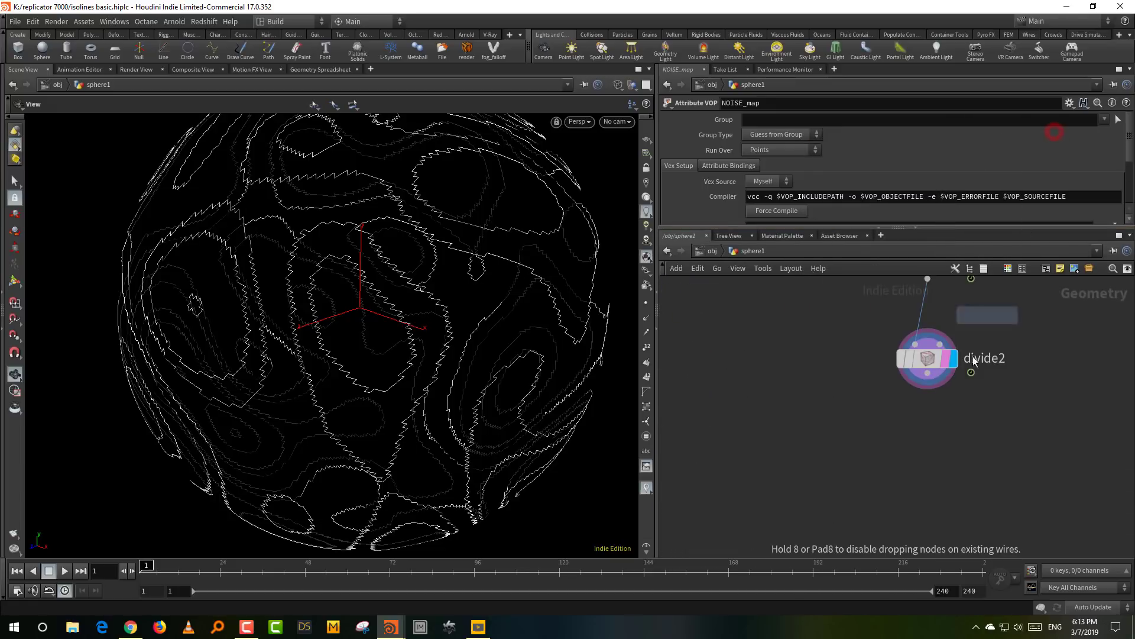
pyautogui.click(932, 430)
pyautogui.click(951, 434)
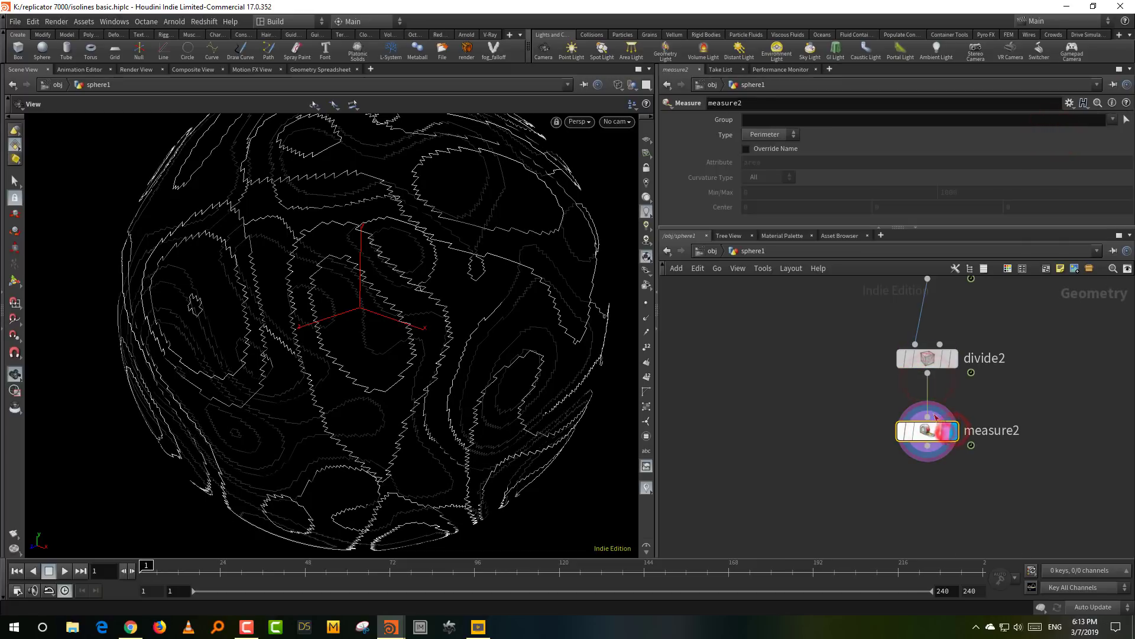
pyautogui.click(771, 140)
pyautogui.click(768, 155)
# Add a Delete node below measure2 and set its operation to Delete by Expression
pyautogui.press('Tab')
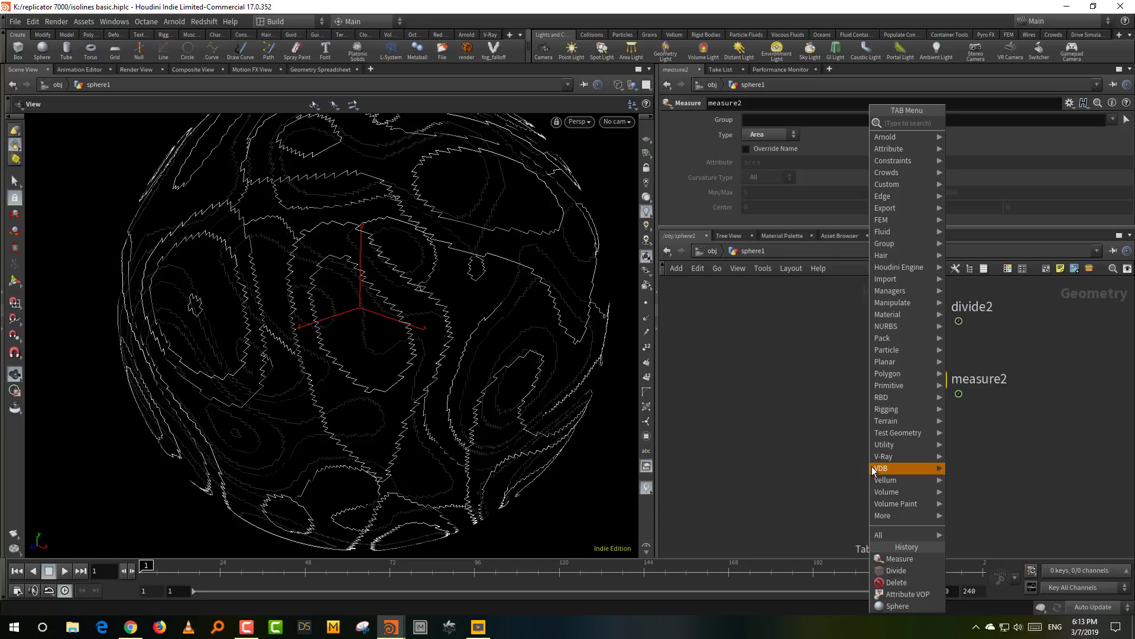
pyautogui.click(970, 121)
pyautogui.click(915, 463)
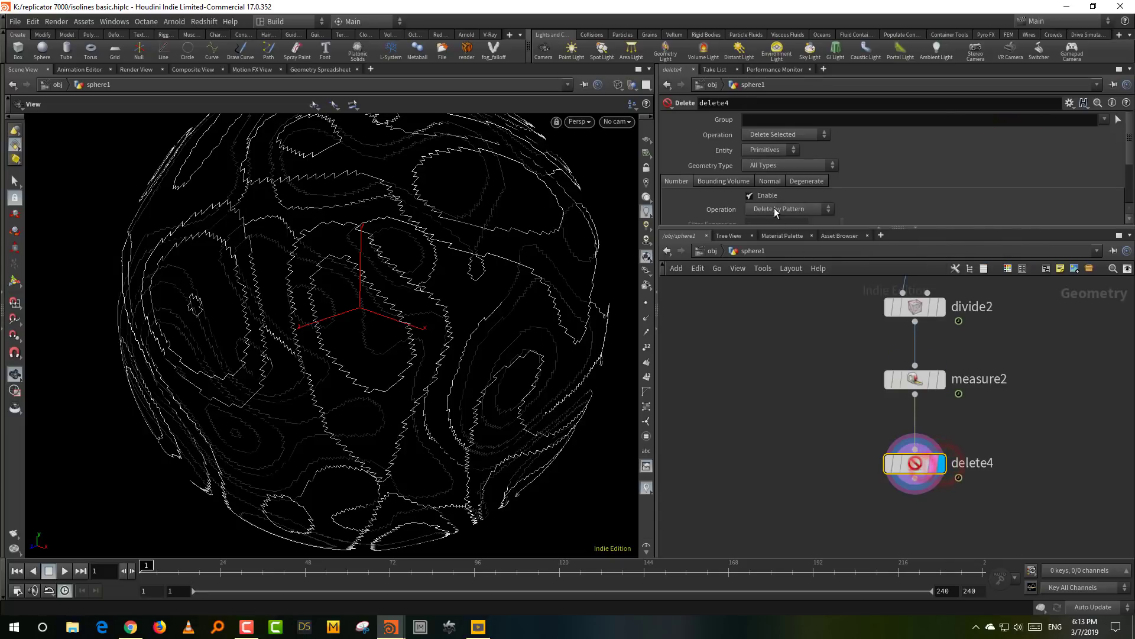
pyautogui.click(782, 209)
pyautogui.click(784, 238)
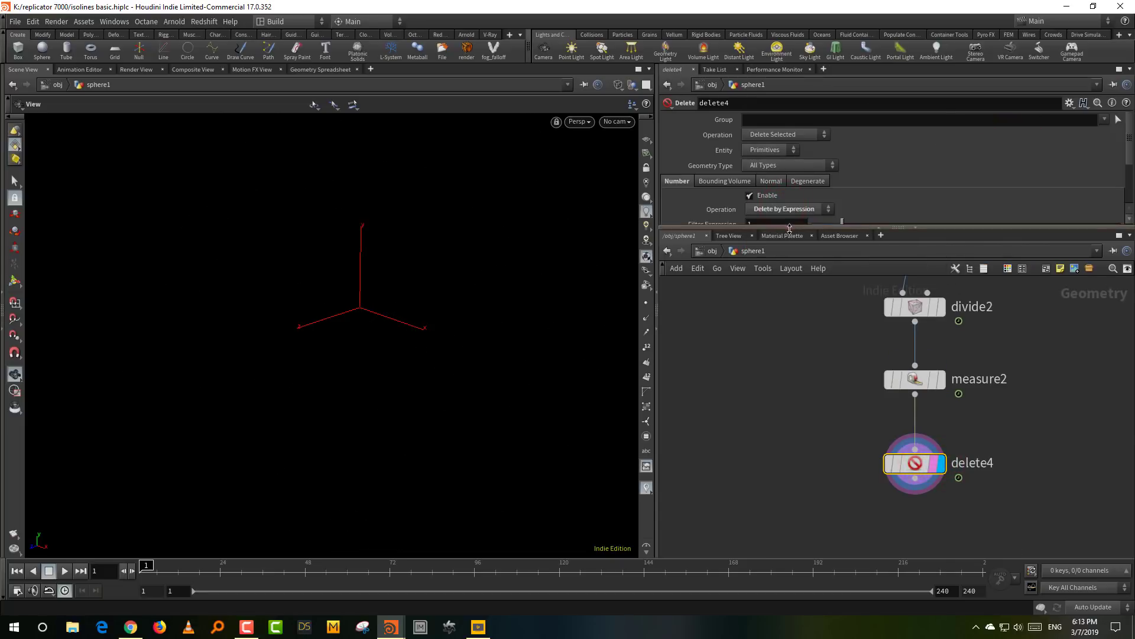
pyautogui.moveTo(789, 228); pyautogui.dragTo(789, 277)
pyautogui.click(763, 224)
pyautogui.write('@')
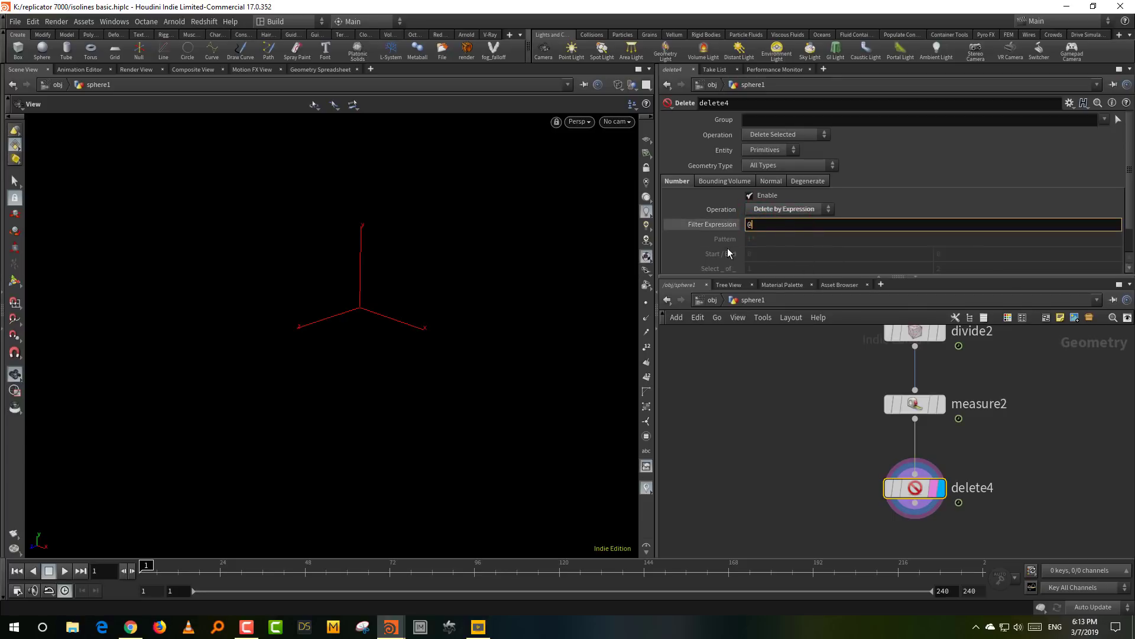
pyautogui.write('area<0.01')
pyautogui.press('Return')
pyautogui.moveTo(157, 564)
pyautogui.mouseDown()
pyautogui.moveTo(193, 566)
pyautogui.moveTo(145, 566)
pyautogui.mouseUp()
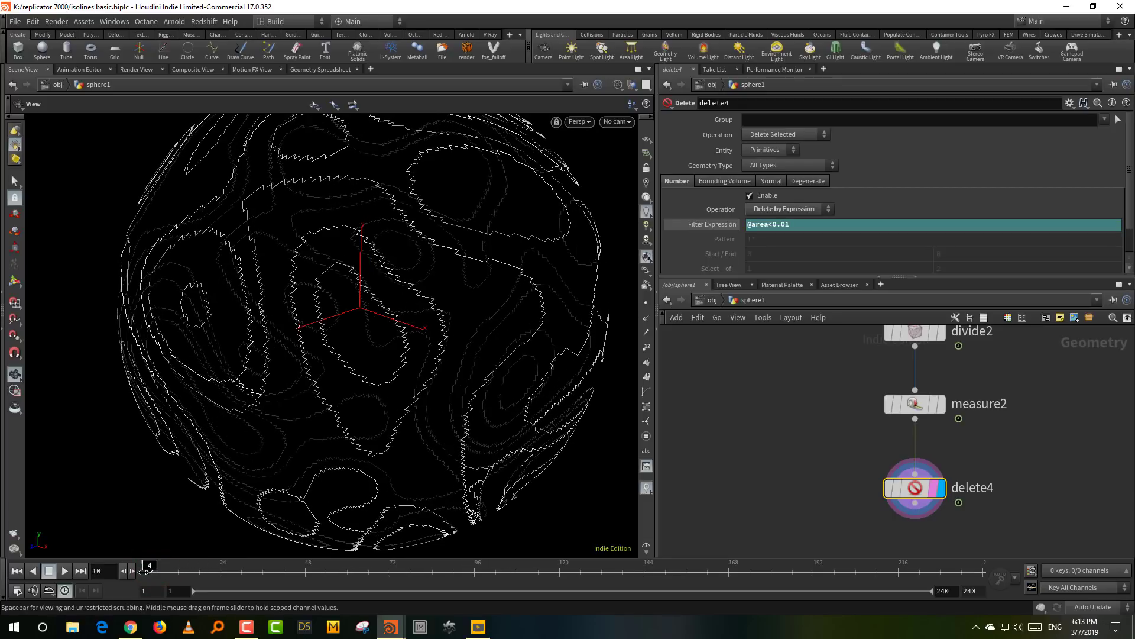
pyautogui.click(796, 224)
pyautogui.press('BackSpace')
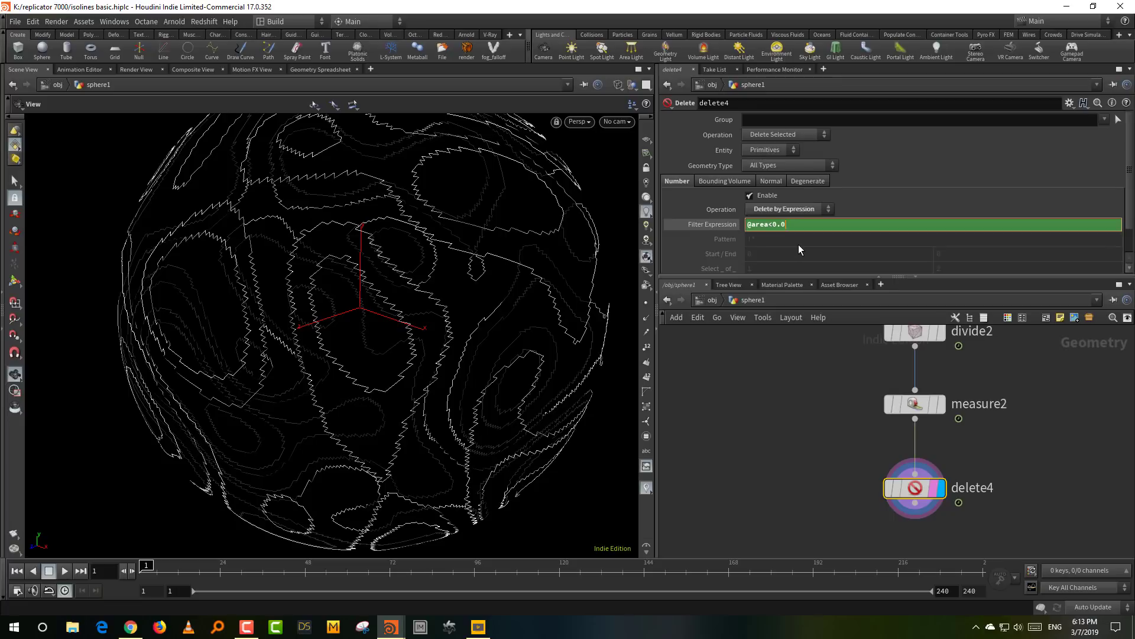
pyautogui.write('2')
pyautogui.press('Return')
pyautogui.moveTo(148, 566); pyautogui.dragTo(196, 567)
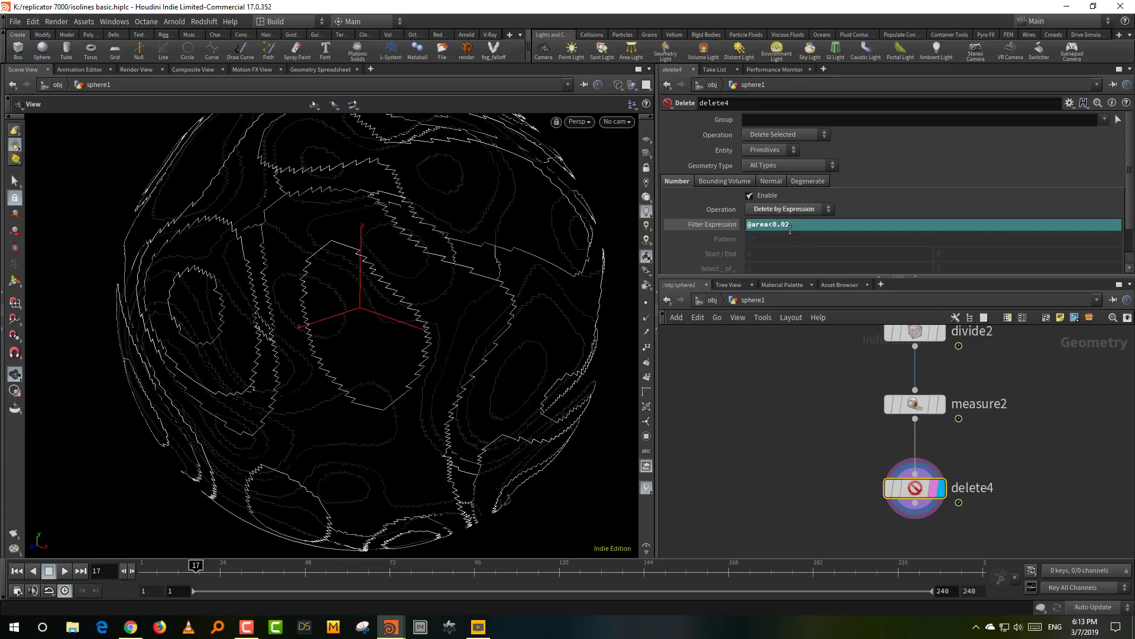
pyautogui.click(793, 225)
pyautogui.write('5')
pyautogui.press('Return')
pyautogui.moveTo(194, 566)
pyautogui.mouseDown()
pyautogui.moveTo(153, 567)
pyautogui.moveTo(171, 569)
pyautogui.mouseUp()
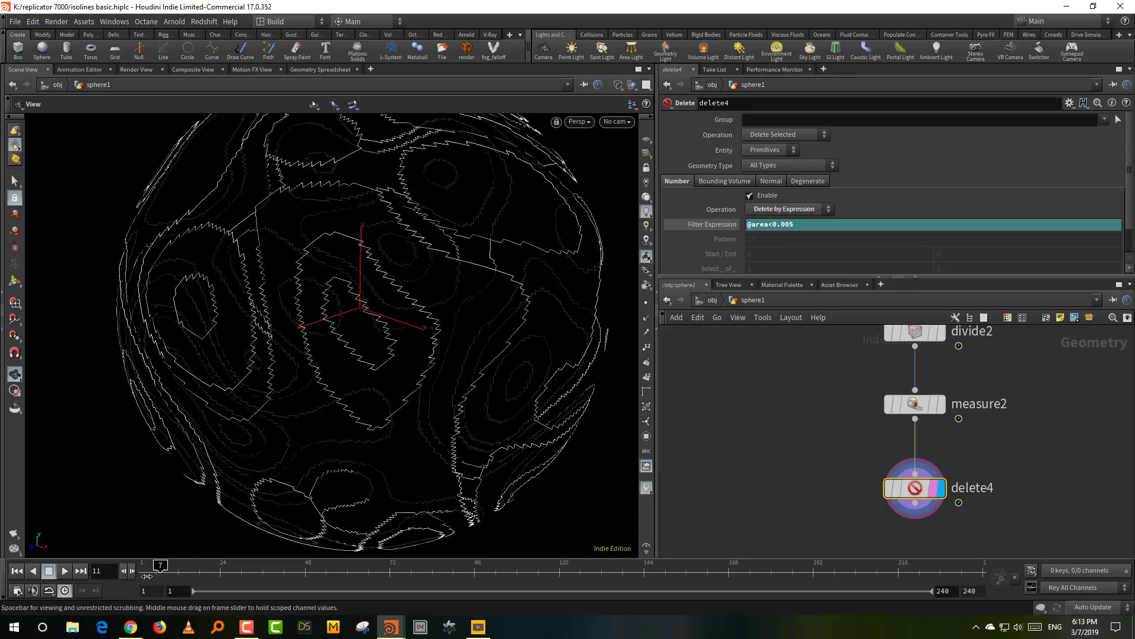
# Add a Smooth node, connect it below delete4 and make it the displayed node
pyautogui.moveTo(832, 489); pyautogui.dragTo(857, 395, button='middle')
pyautogui.scroll(-2, 827, 446)
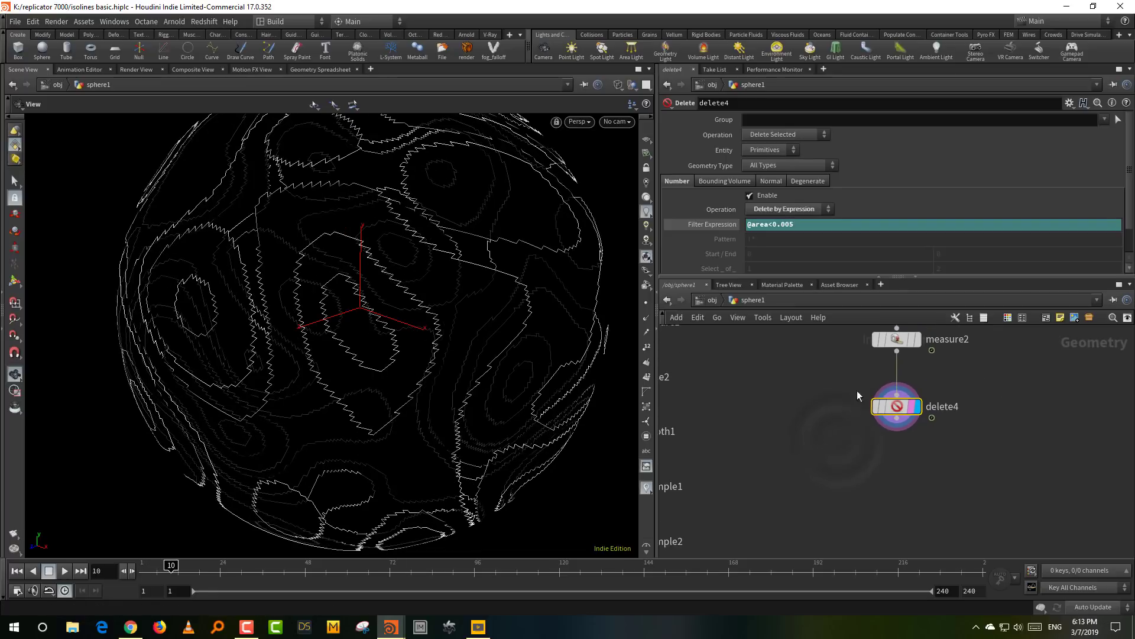
pyautogui.moveTo(844, 275); pyautogui.dragTo(844, 230)
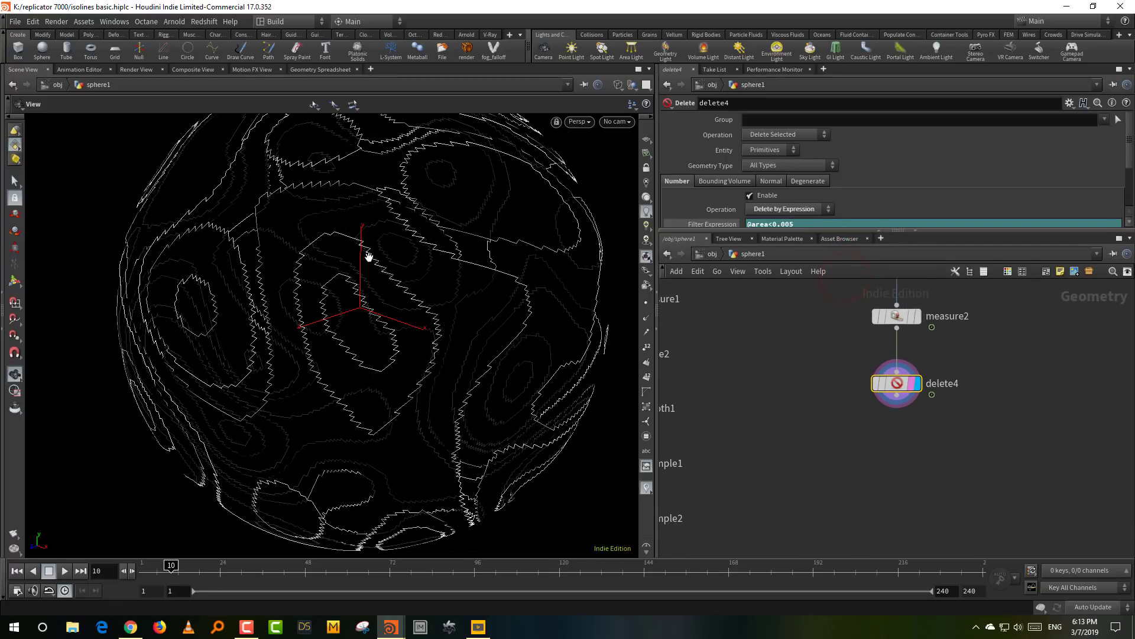
pyautogui.press('Tab')
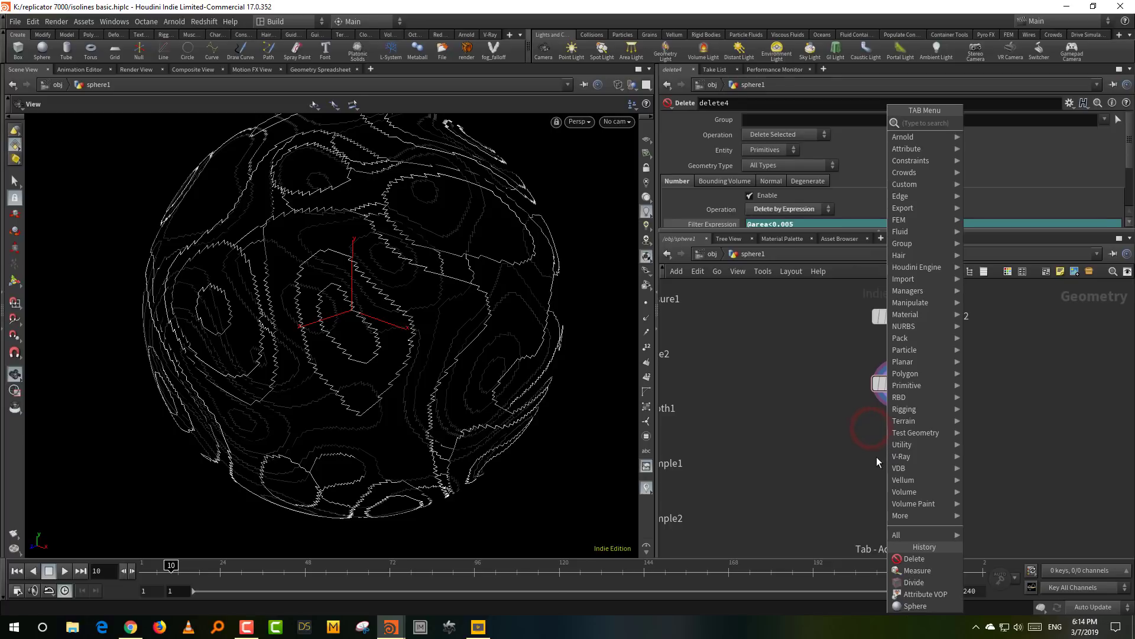
pyautogui.write('smooth')
pyautogui.press('Return')
pyautogui.click(904, 473)
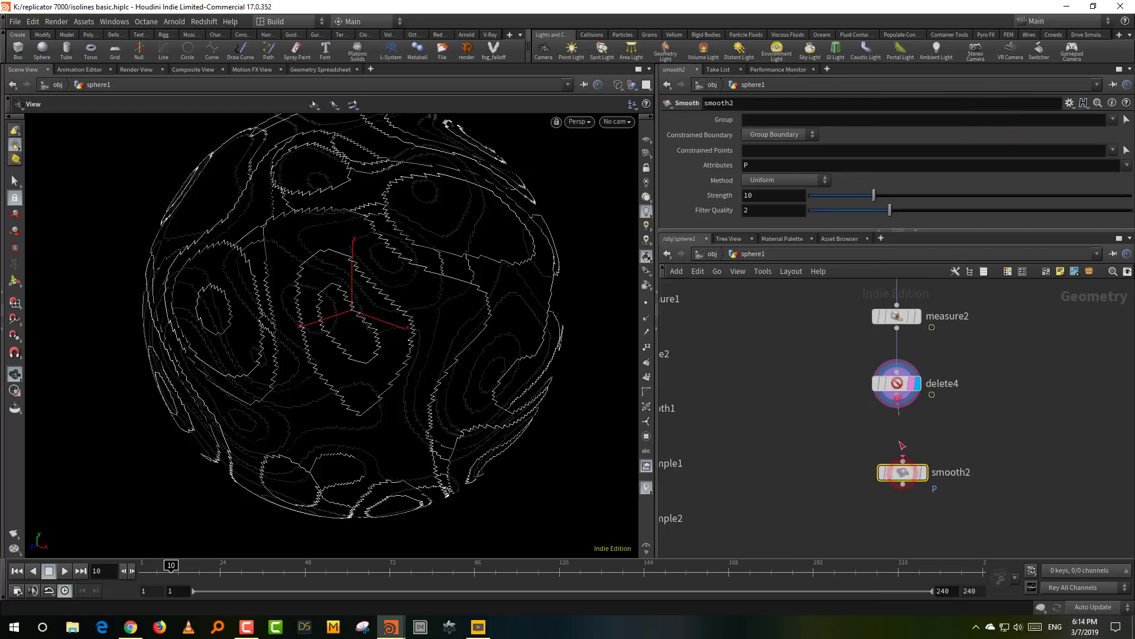
pyautogui.click(925, 474)
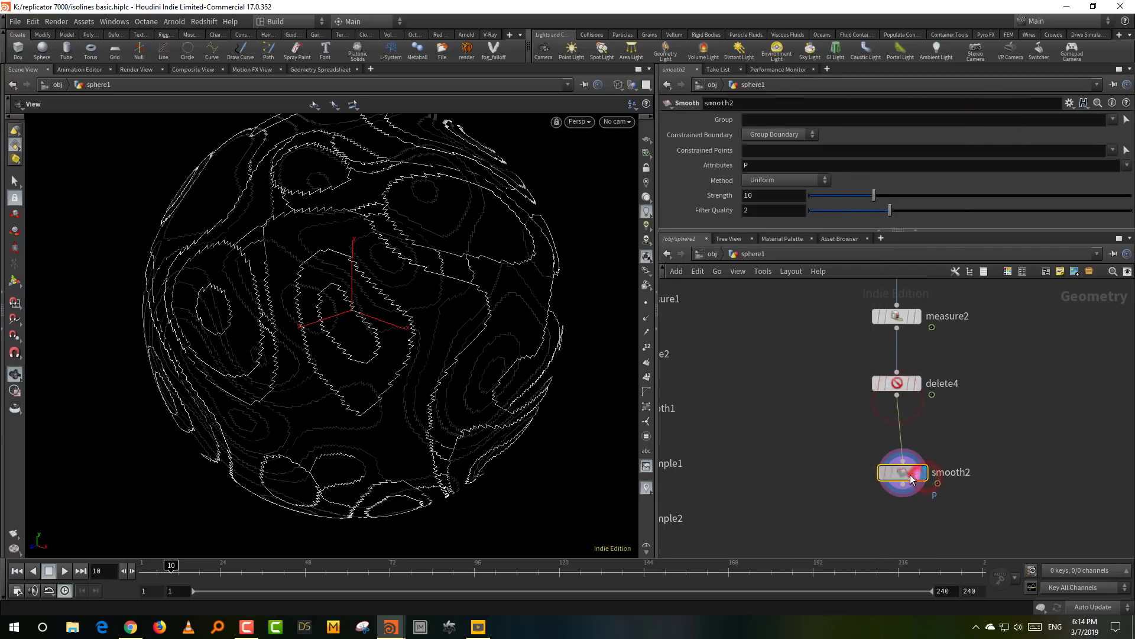
# Set the smooth2 Constrained Boundary to None, Filter Quality to 1 and Strength to 29.69
pyautogui.click(768, 134)
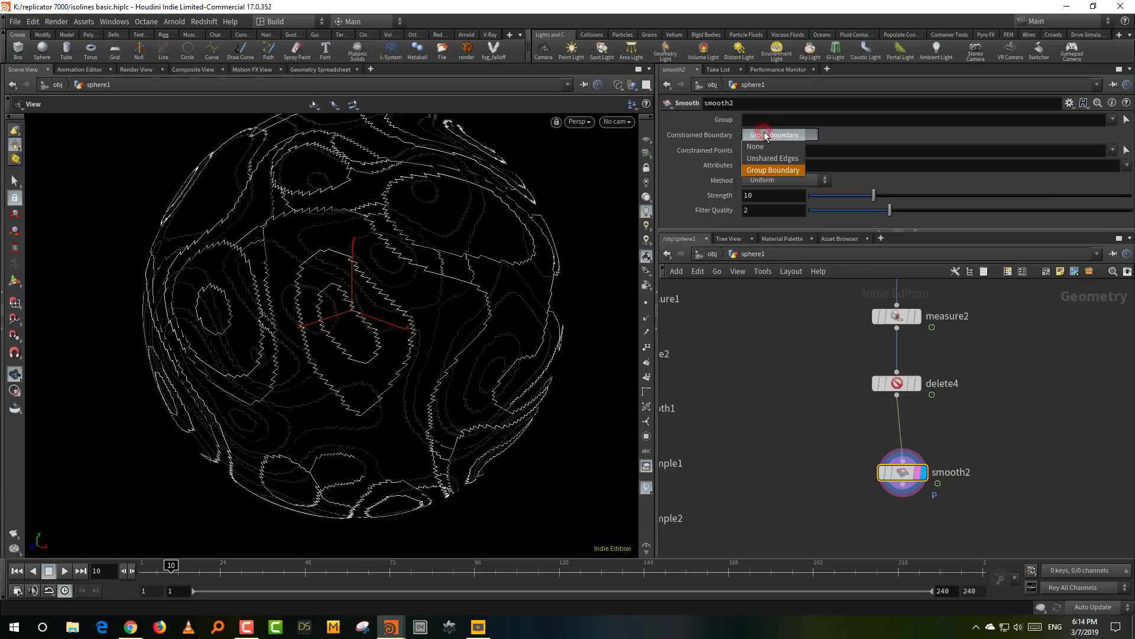
pyautogui.click(765, 146)
pyautogui.scroll(-3, 366, 256)
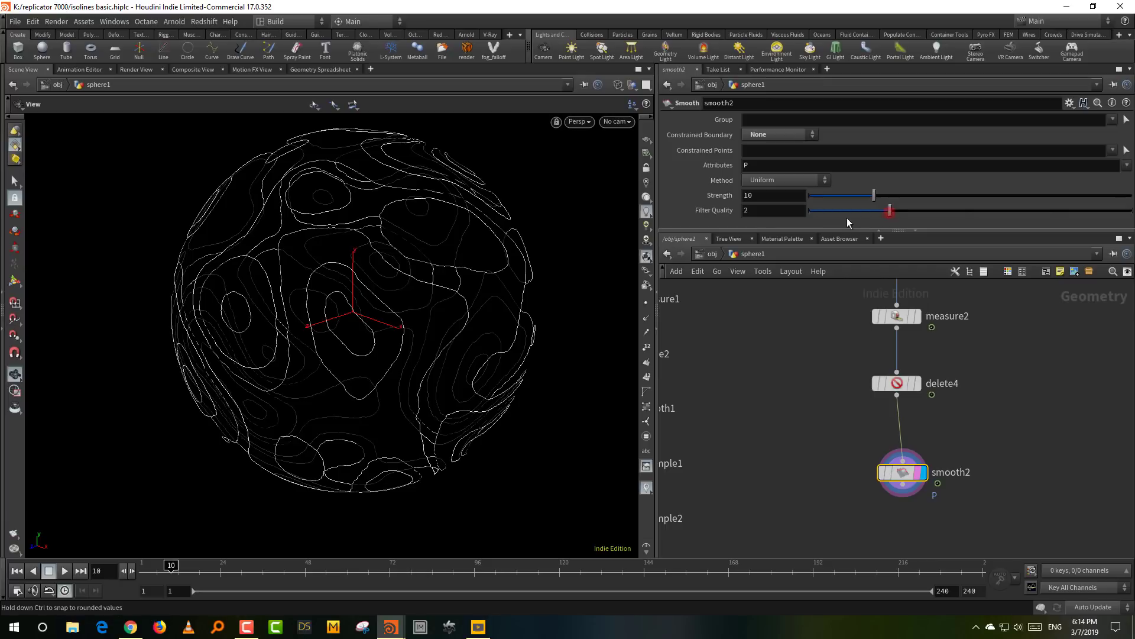
pyautogui.moveTo(849, 222); pyautogui.dragTo(745, 232)
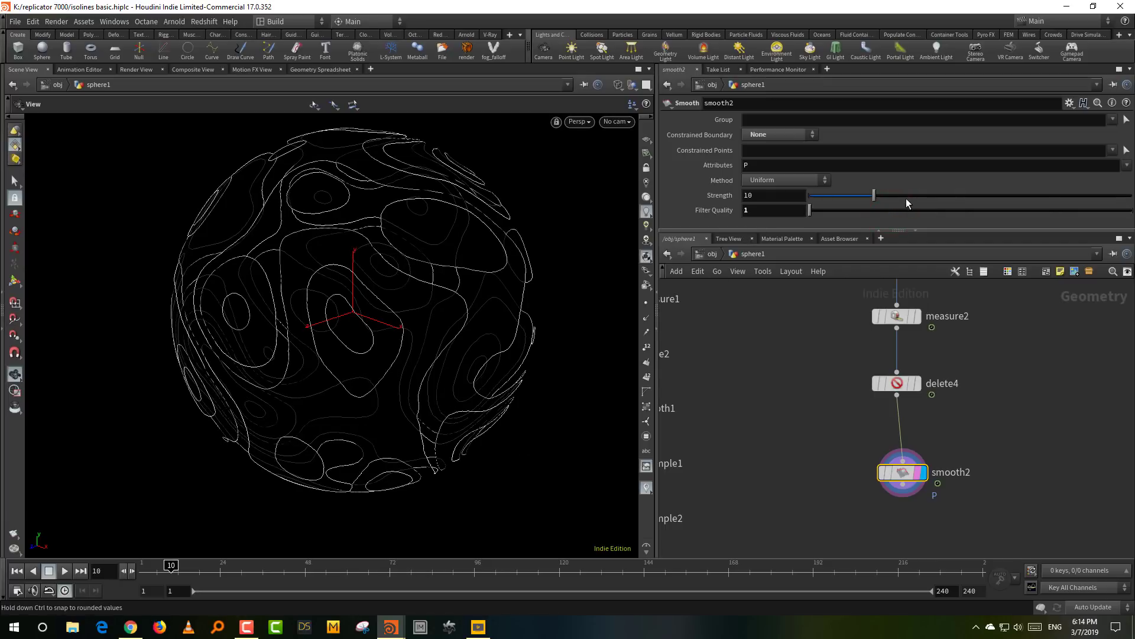
pyautogui.moveTo(908, 197); pyautogui.dragTo(1005, 195)
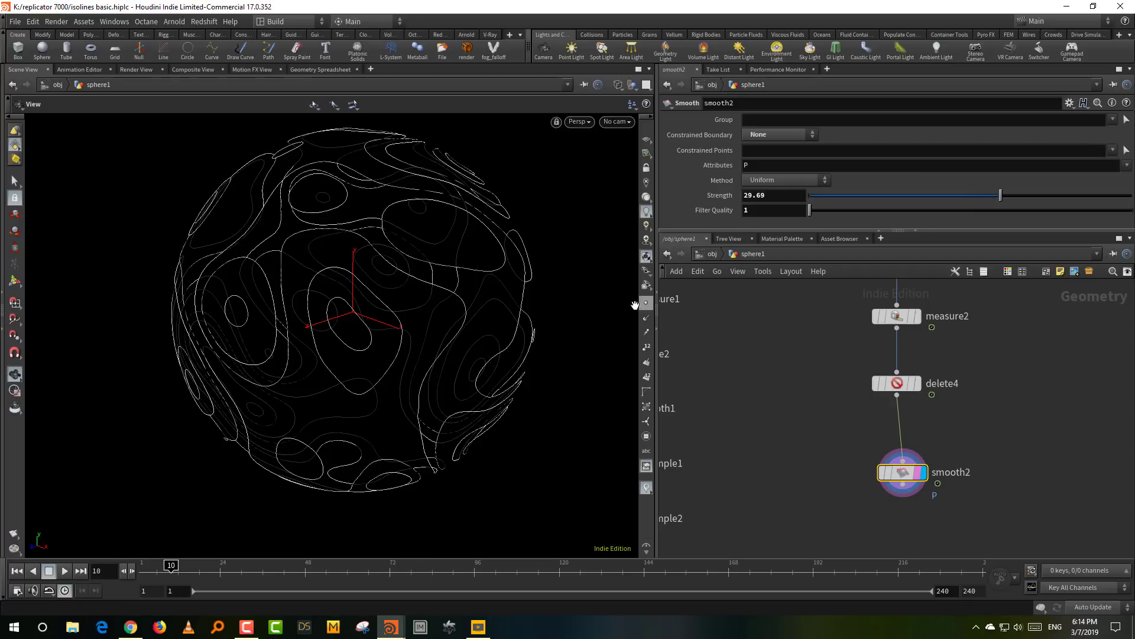
# Play the smoothed contour animation from frame 1 and return to the first frame
pyautogui.moveTo(177, 565); pyautogui.dragTo(146, 567)
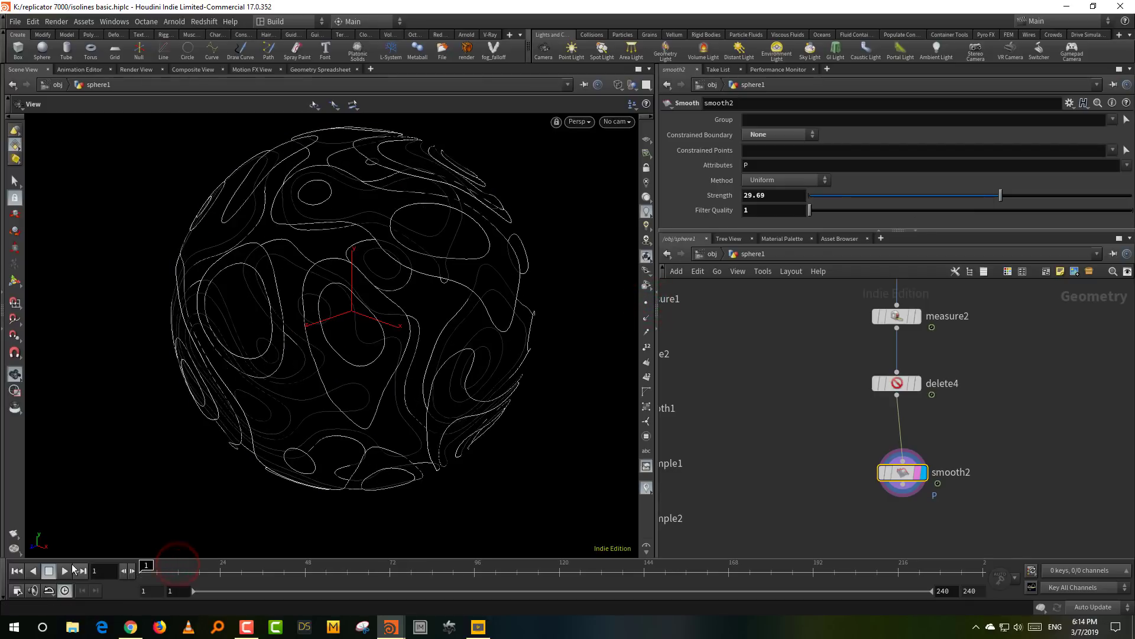
pyautogui.click(65, 570)
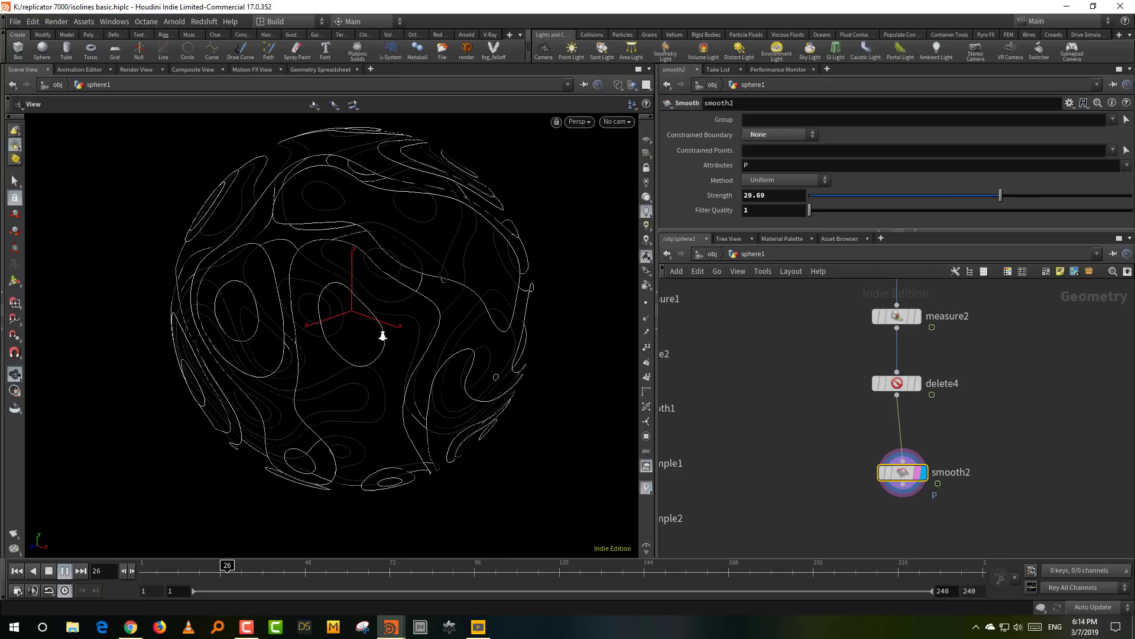
pyautogui.click(18, 570)
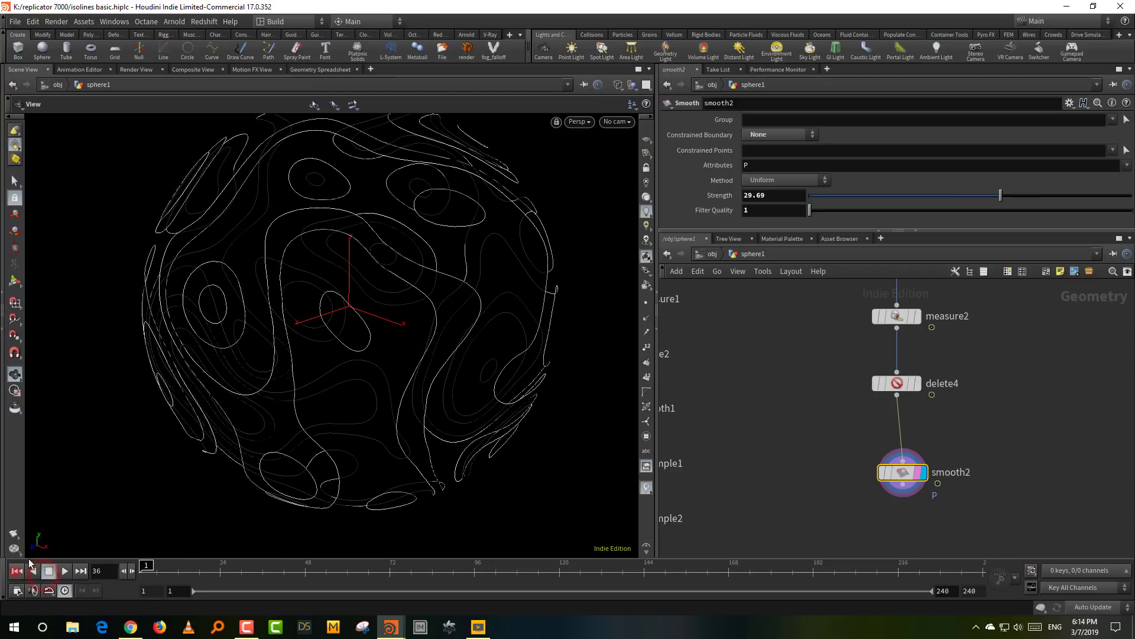
# Align smooth2 under delete4, and add a displayed Resample node below it
pyautogui.moveTo(847, 480); pyautogui.dragTo(848, 457, button='middle')
pyautogui.moveTo(905, 445); pyautogui.dragTo(902, 432)
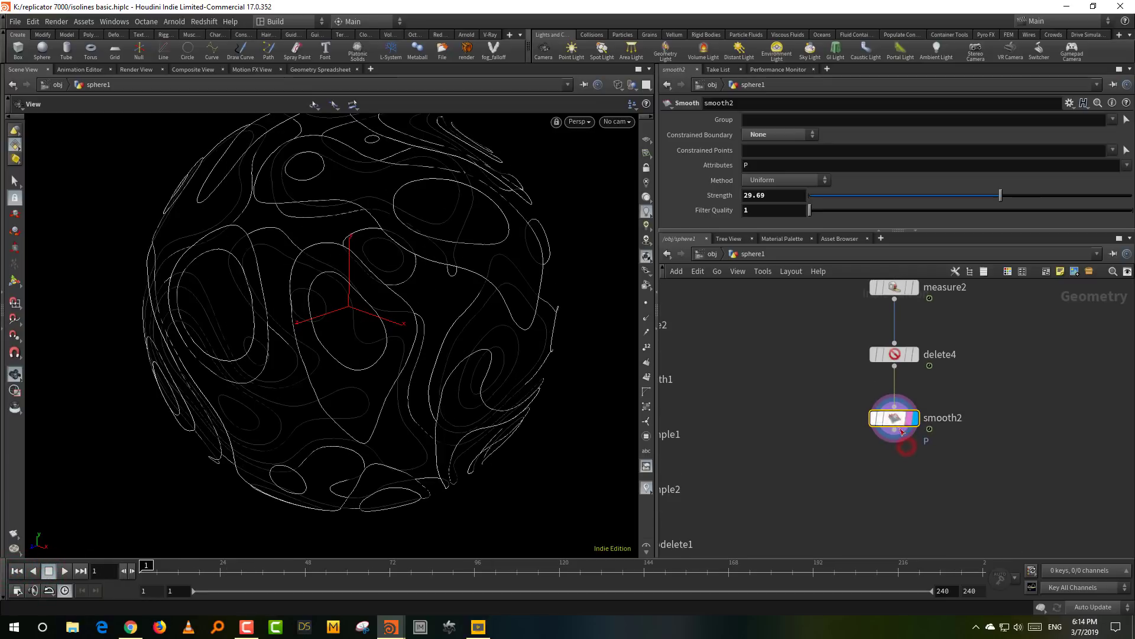
pyautogui.press('Tab')
pyautogui.write('res')
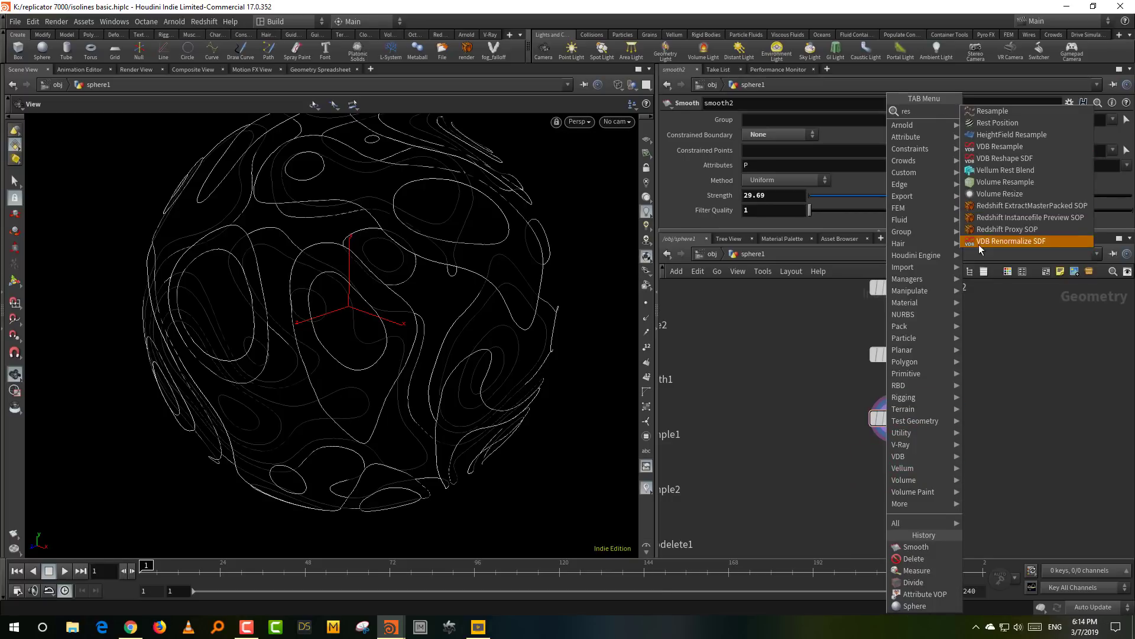
pyautogui.click(994, 112)
pyautogui.click(905, 496)
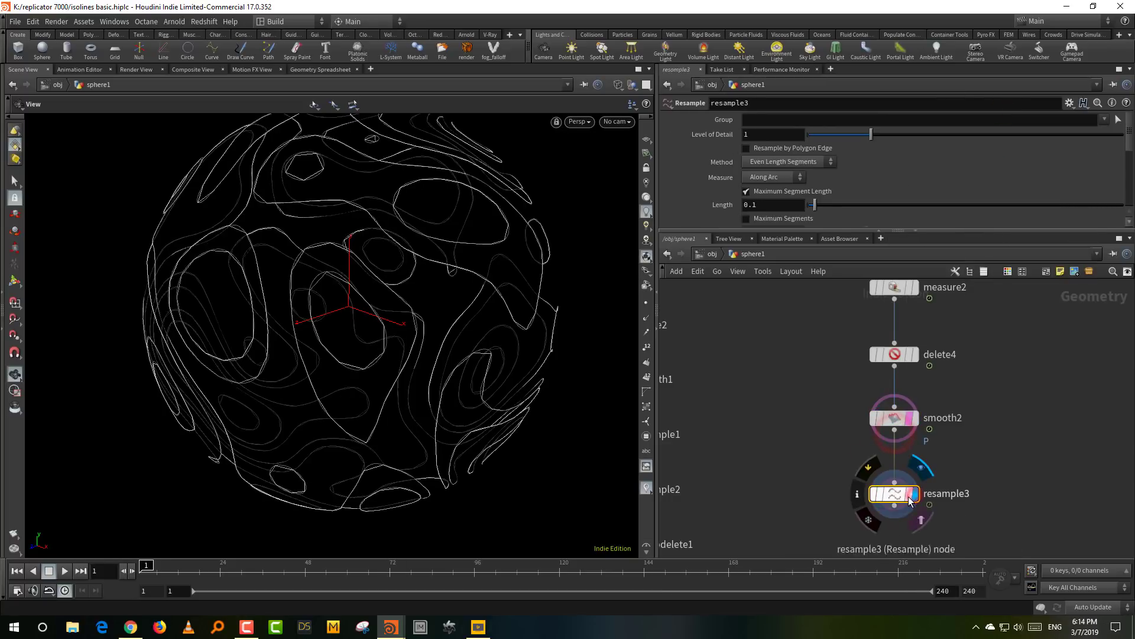
# Set the resample3 segment length to 0.16 and treat polygons as Subdivision Curves, checking the point spacing in the viewport
pyautogui.moveTo(813, 231); pyautogui.dragTo(813, 270)
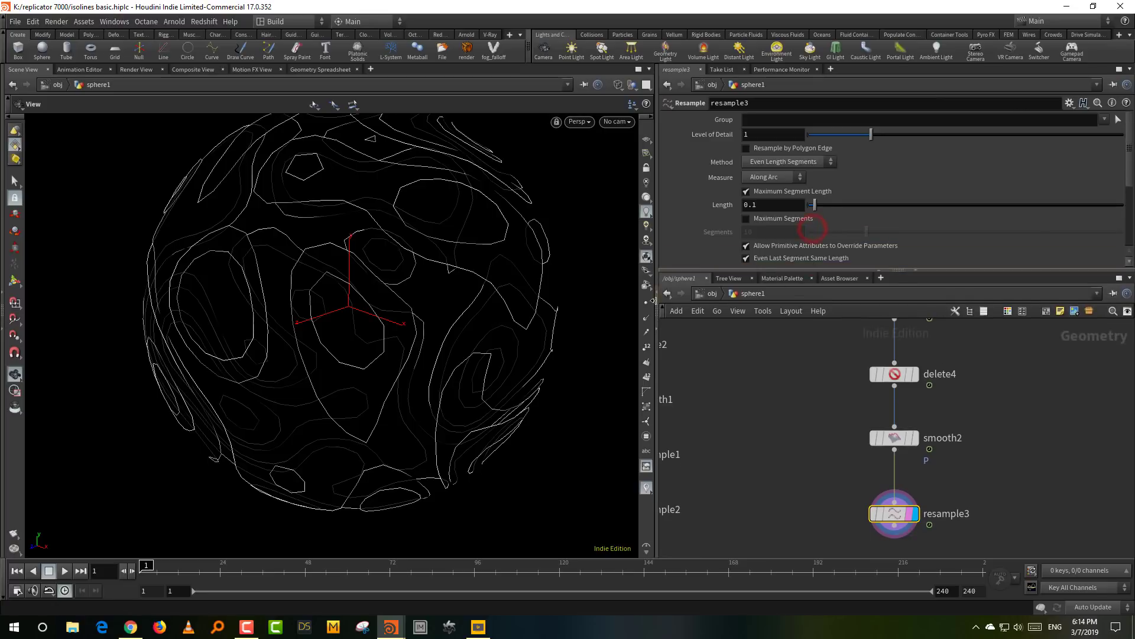
pyautogui.moveTo(815, 205); pyautogui.dragTo(820, 210)
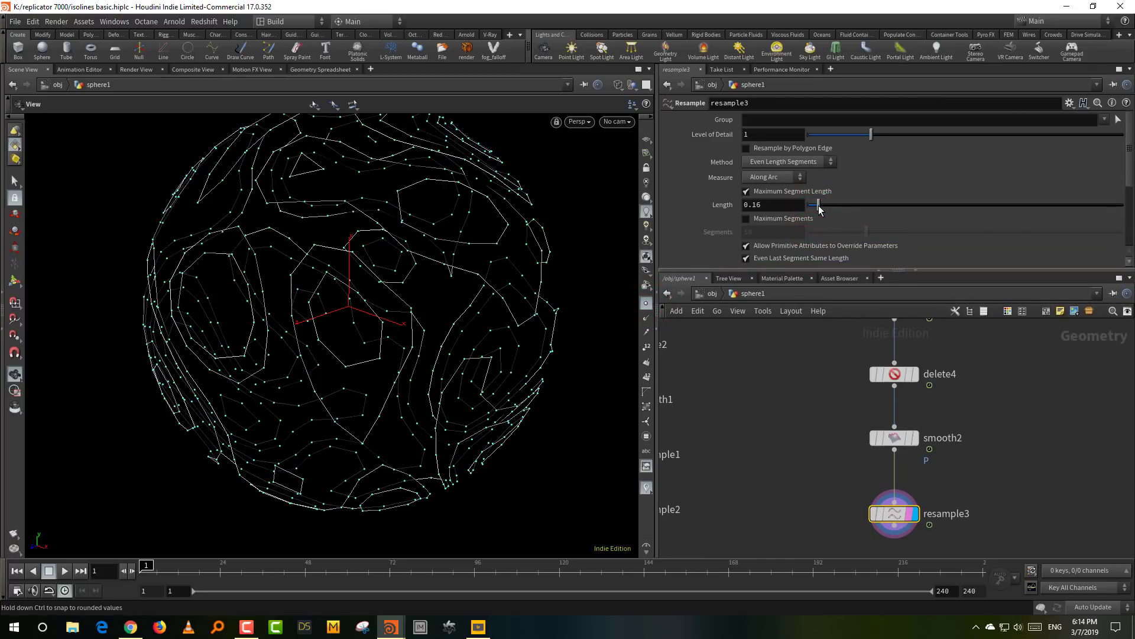
pyautogui.scroll(-3, 792, 236)
pyautogui.click(791, 251)
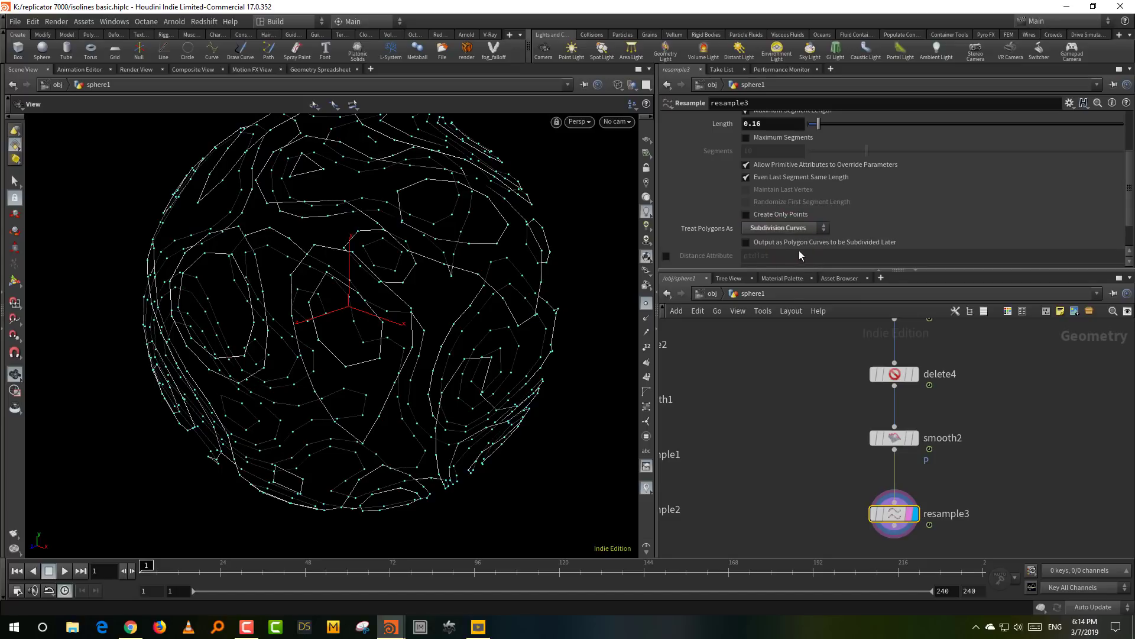
pyautogui.moveTo(373, 312); pyautogui.dragTo(499, 273)
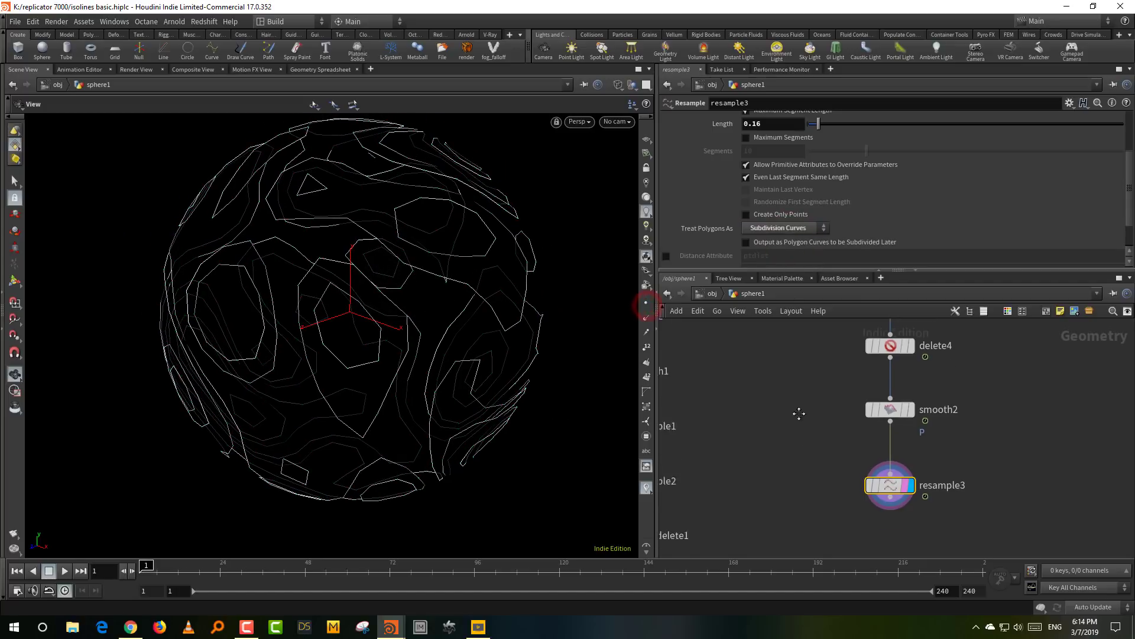
# Add a second Resample node, connect it below resample3 and display its result
pyautogui.press('Tab')
pyautogui.write('res')
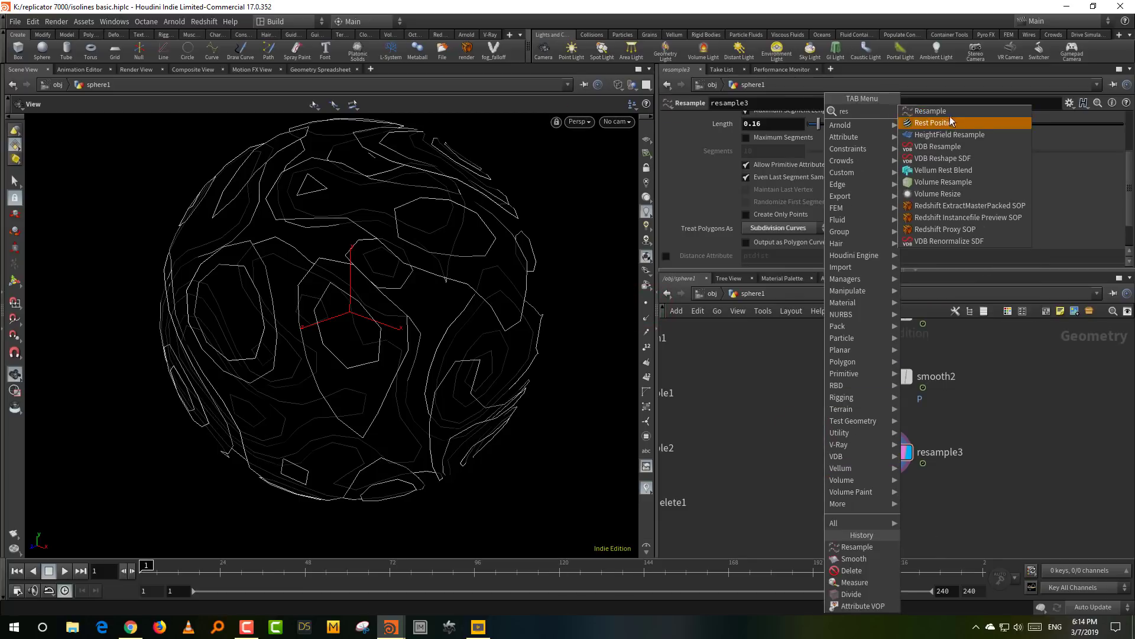
pyautogui.press('Return')
pyautogui.click(882, 518)
pyautogui.moveTo(892, 475); pyautogui.dragTo(882, 506)
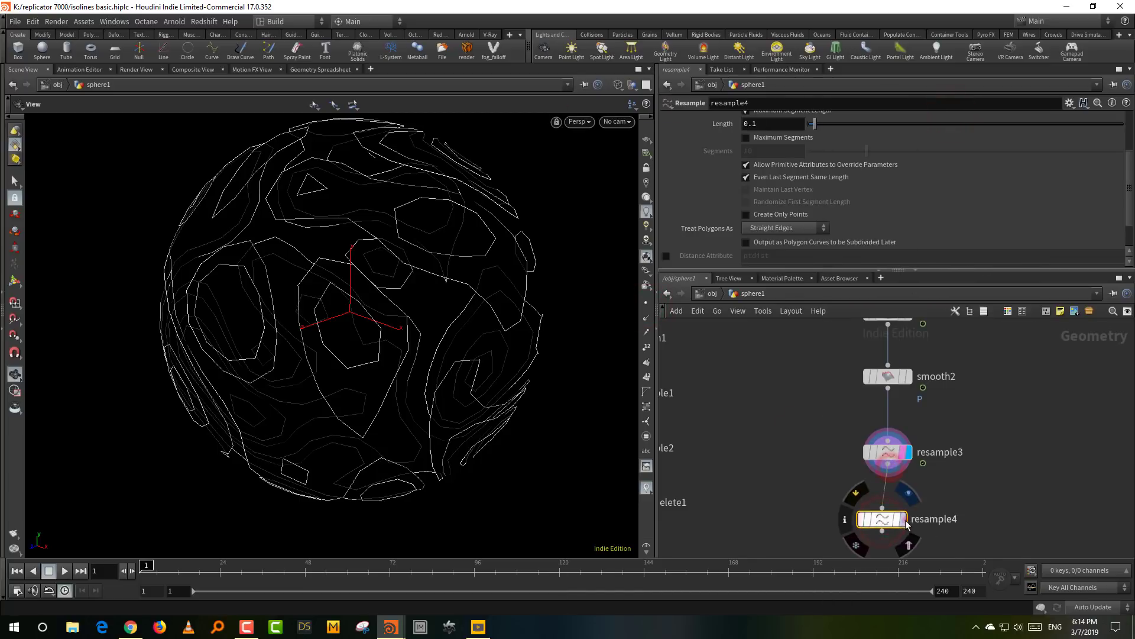
# Treat resample4 polygons as Subdivision Curves, set its length to 0.019, and briefly show the points to check density
pyautogui.click(798, 228)
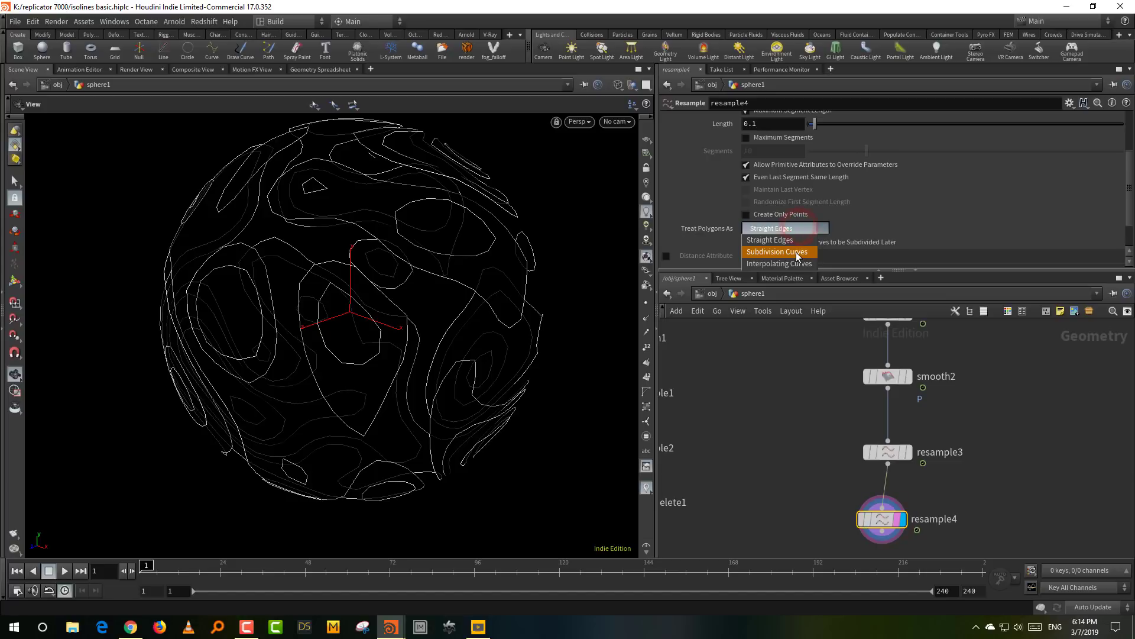
pyautogui.click(781, 252)
pyautogui.moveTo(815, 126); pyautogui.dragTo(810, 127)
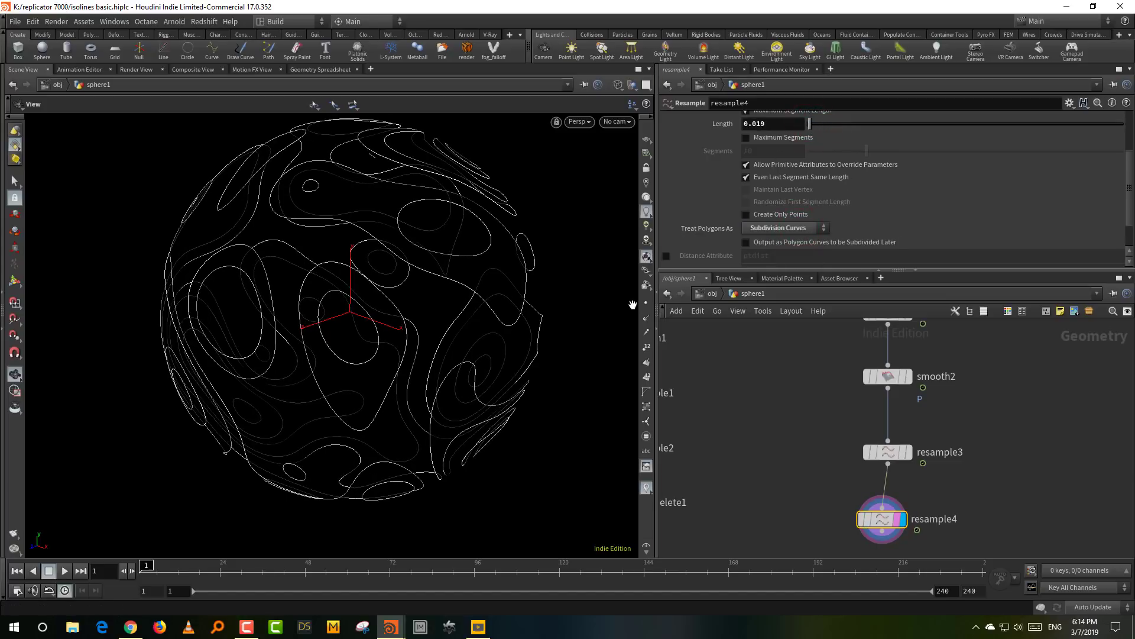
pyautogui.click(647, 303)
pyautogui.click(647, 303)
# Play the resampled contour animation, stop it and scrub through the early frames
pyautogui.click(66, 572)
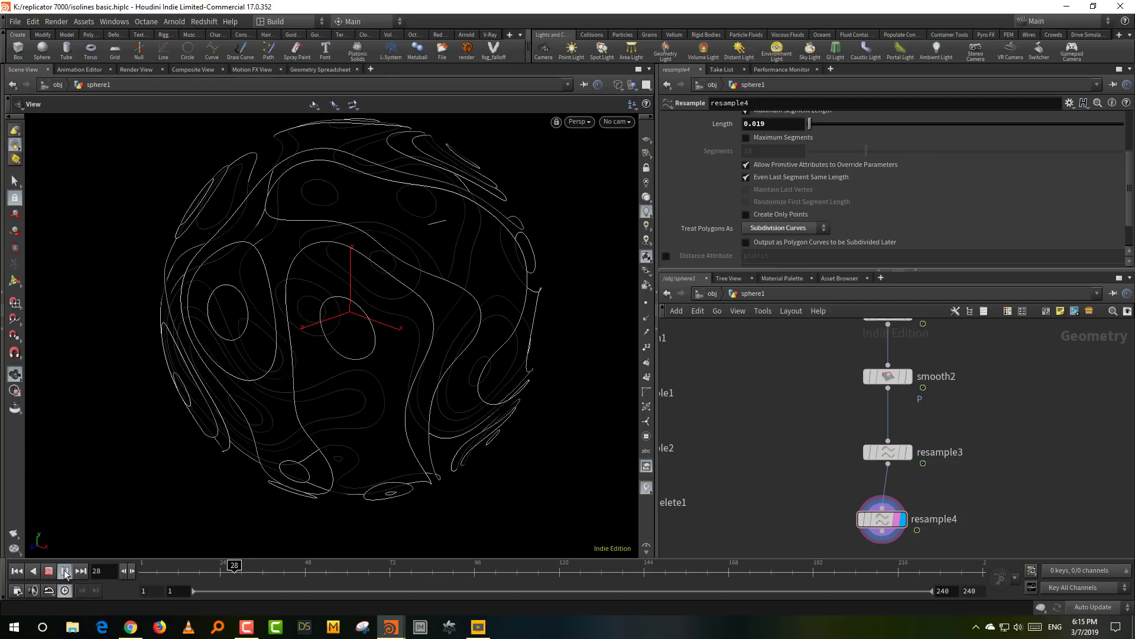
pyautogui.click(49, 571)
pyautogui.moveTo(170, 573)
pyautogui.mouseDown()
pyautogui.moveTo(299, 575)
pyautogui.moveTo(203, 579)
pyautogui.mouseUp()
# Bypass both resample3 and resample4, and scrub the timeline to compare the contours without resampling
pyautogui.moveTo(806, 421); pyautogui.dragTo(974, 545)
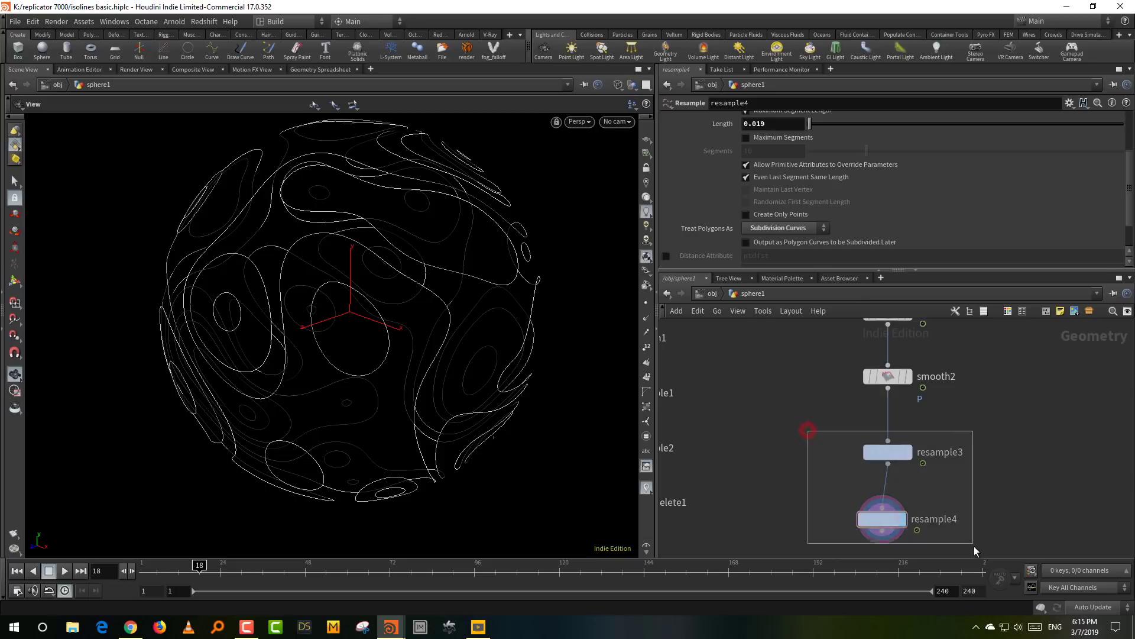
pyautogui.press('b')
pyautogui.click(960, 469)
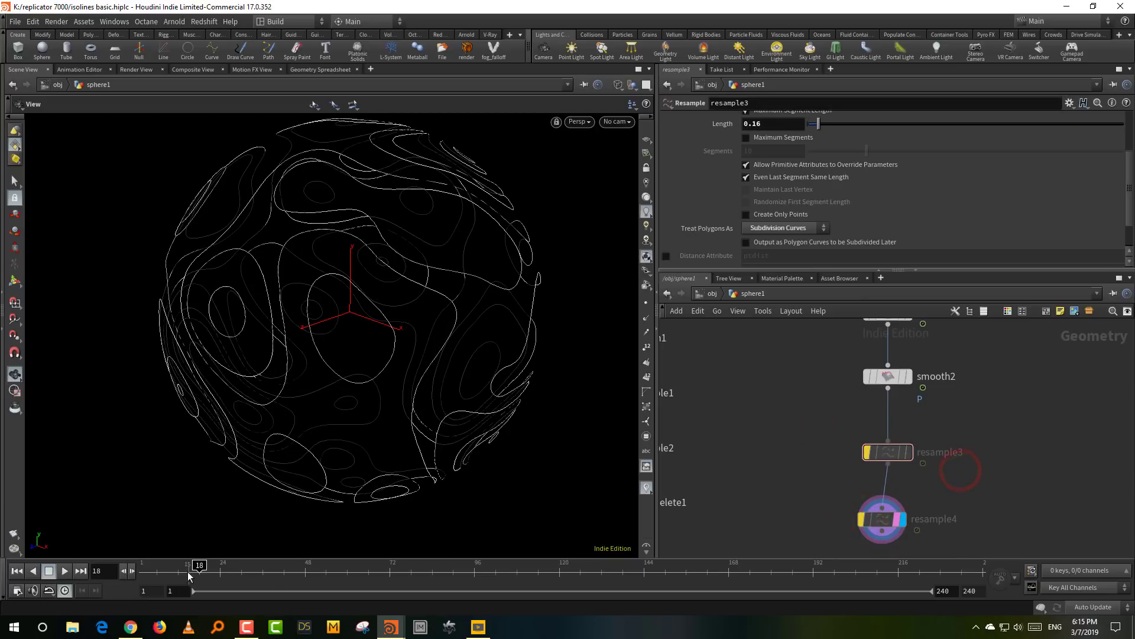
pyautogui.moveTo(188, 575)
pyautogui.mouseDown()
pyautogui.moveTo(139, 580)
pyautogui.moveTo(427, 578)
pyautogui.moveTo(385, 587)
pyautogui.moveTo(144, 578)
pyautogui.mouseUp()
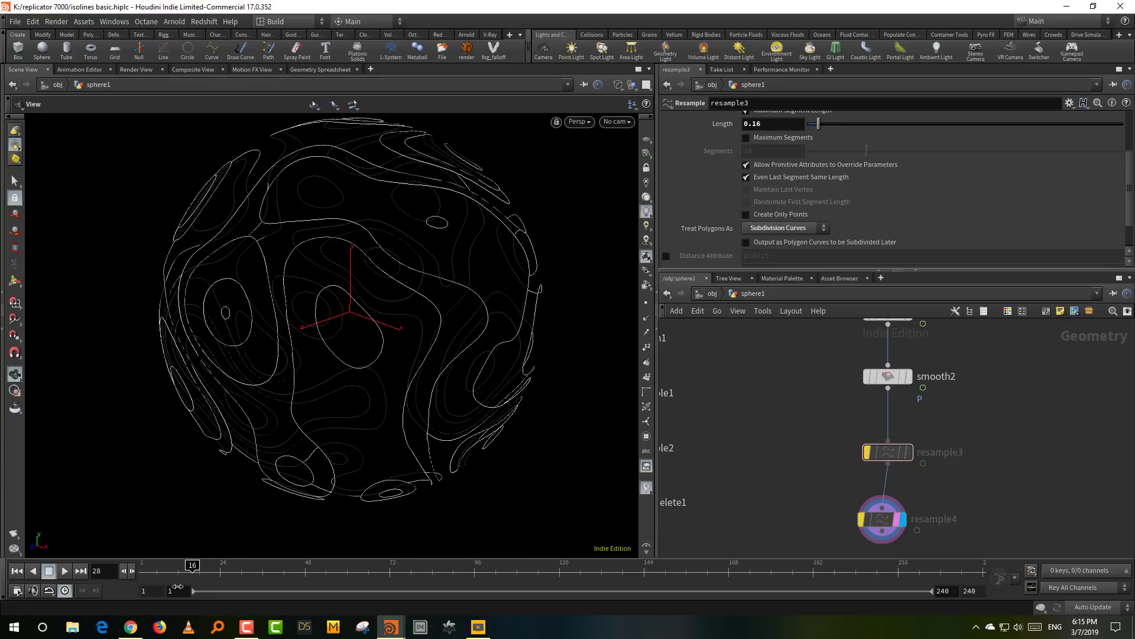
# Return to the first frame, re-enable resample3 and resample4, and place resample4 closer beneath resample3
pyautogui.hotkey('ctrl', 'Up')
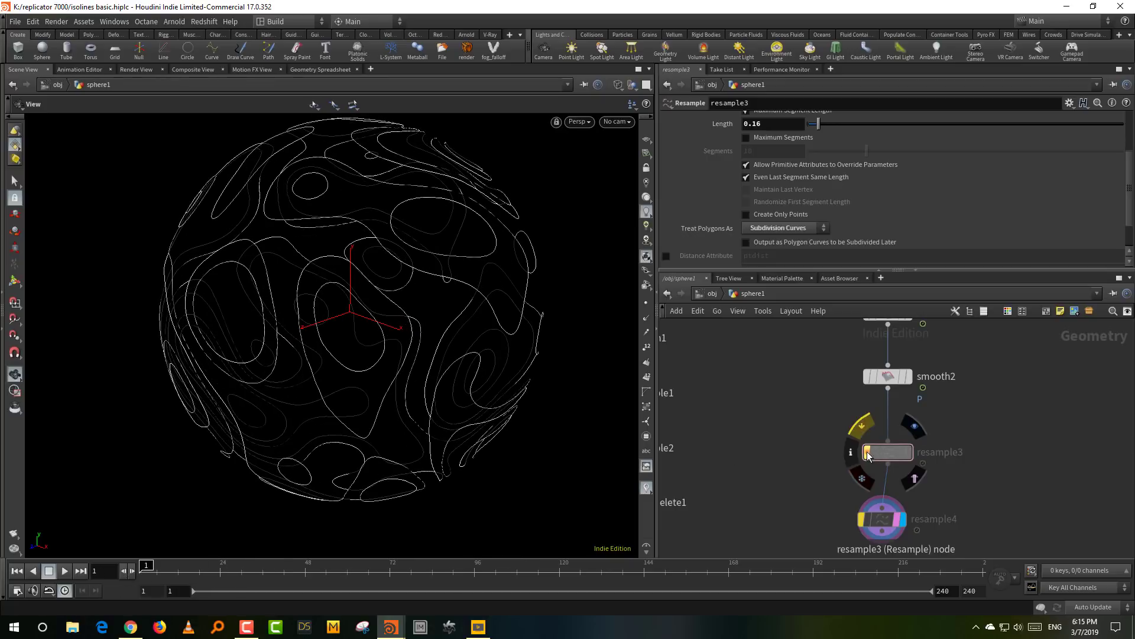
pyautogui.click(868, 452)
pyautogui.moveTo(886, 528); pyautogui.dragTo(890, 508)
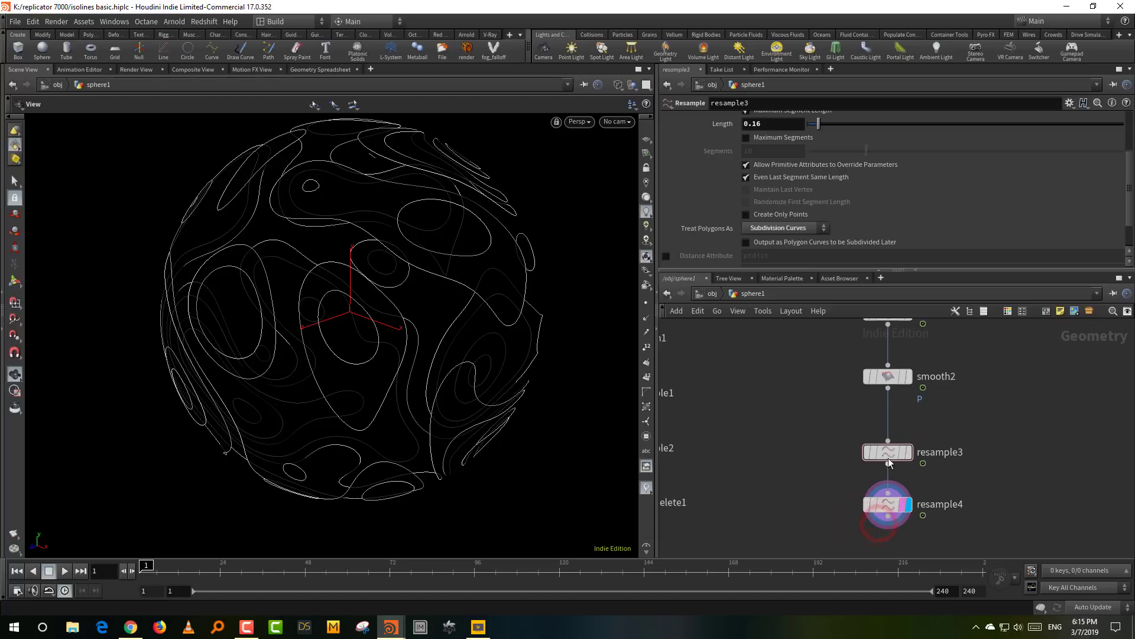
pyautogui.keyDown('shift'); pyautogui.click(889, 458); pyautogui.keyUp('shift')
pyautogui.scroll(-3, 942, 449)
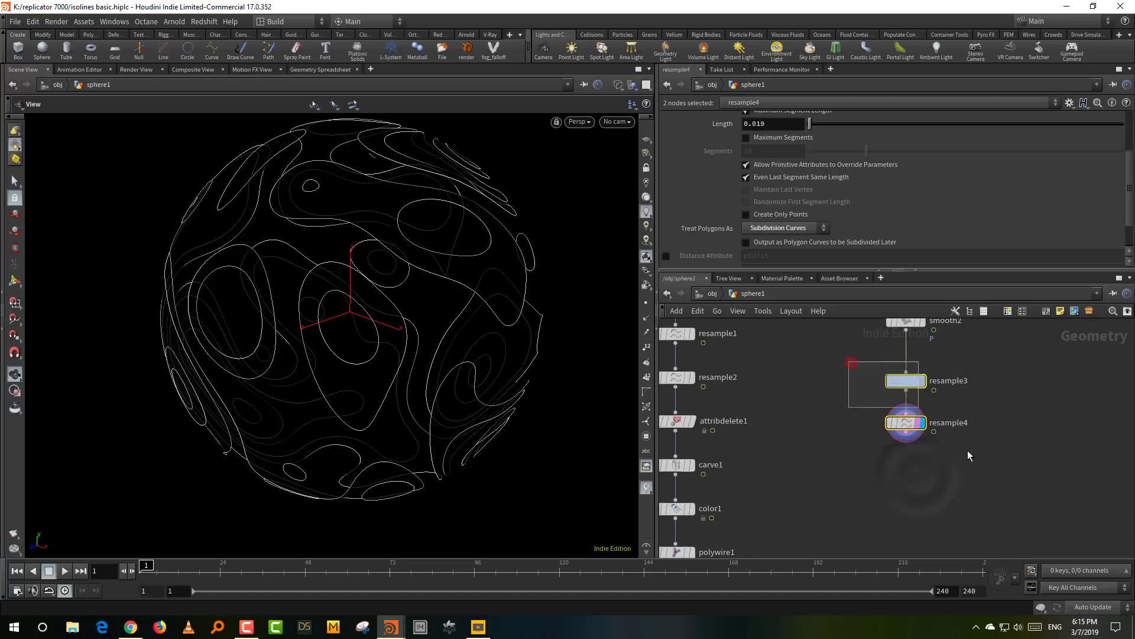
pyautogui.click(906, 381)
pyautogui.click(904, 481)
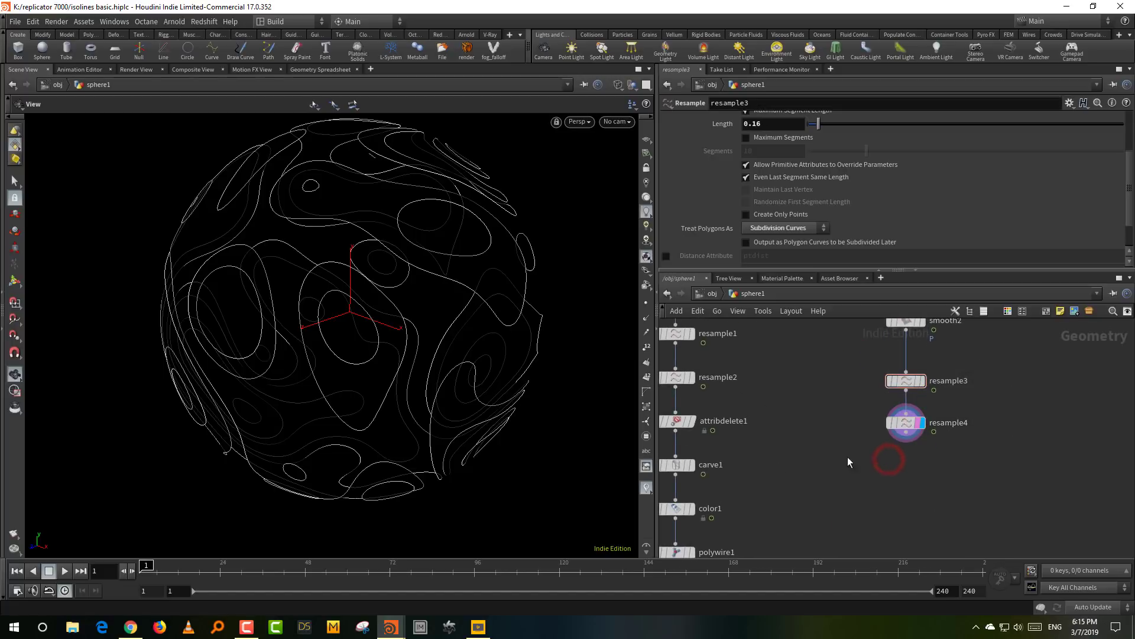
pyautogui.press('w')
pyautogui.press('w')
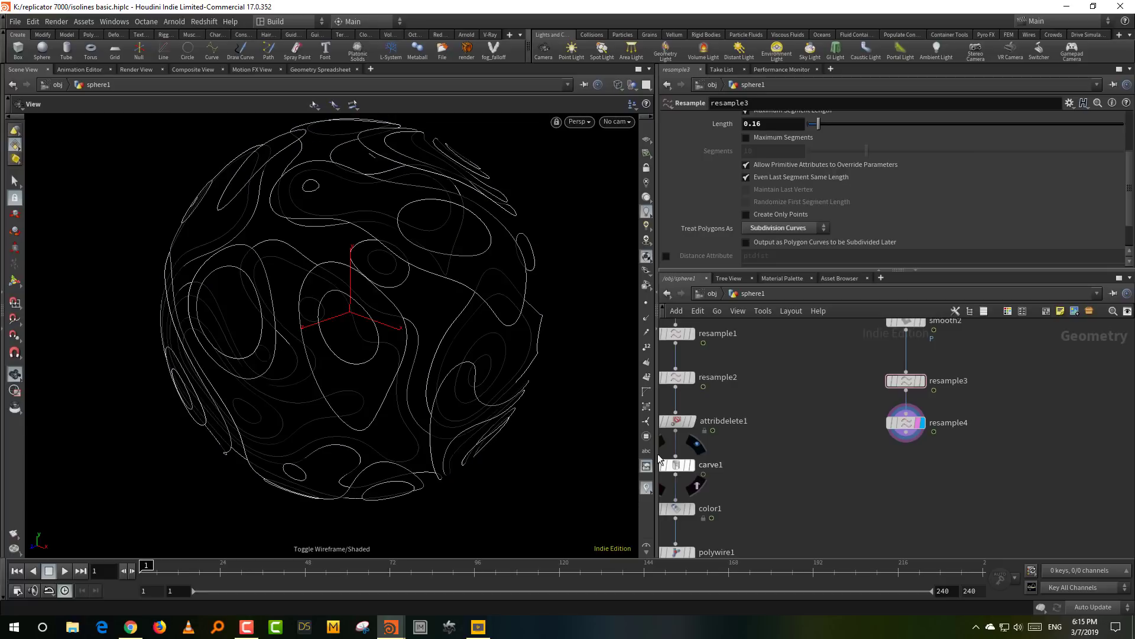
# Add a Carve node below resample4, display its result and switch the viewport to wireframe
pyautogui.scroll(3, 891, 481)
pyautogui.press('Tab')
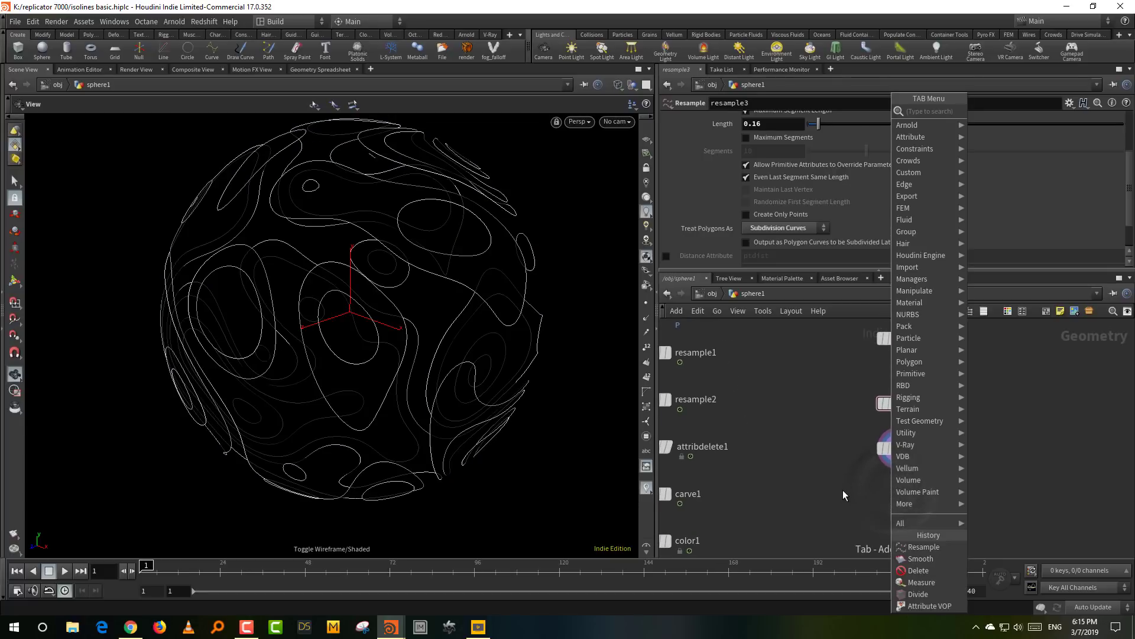
pyautogui.write('carve')
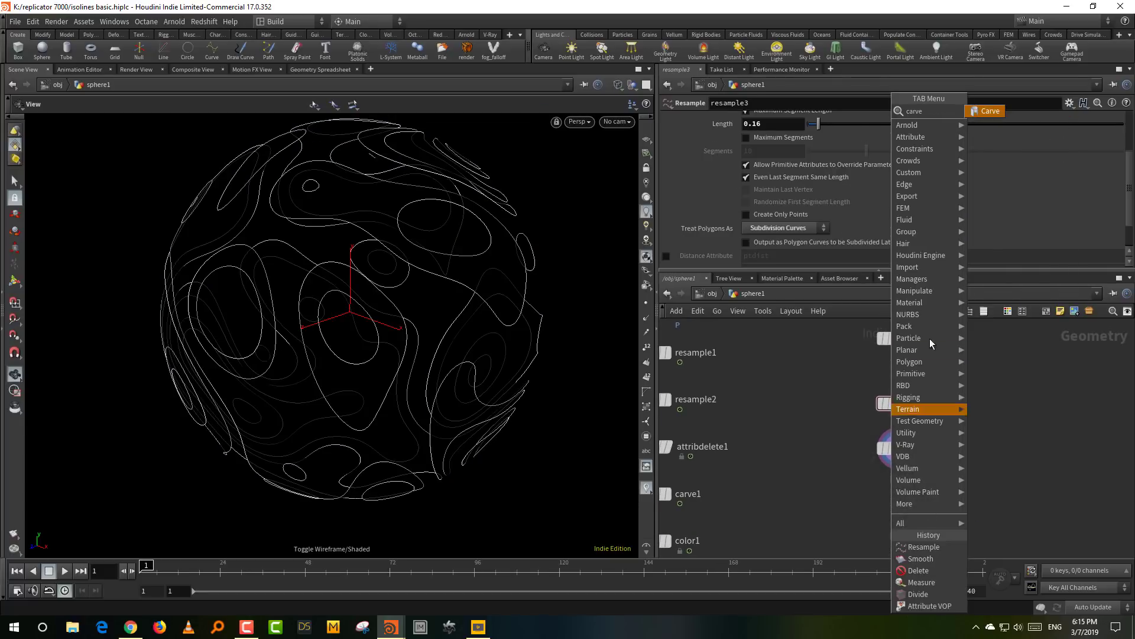
pyautogui.click(986, 111)
pyautogui.click(899, 515)
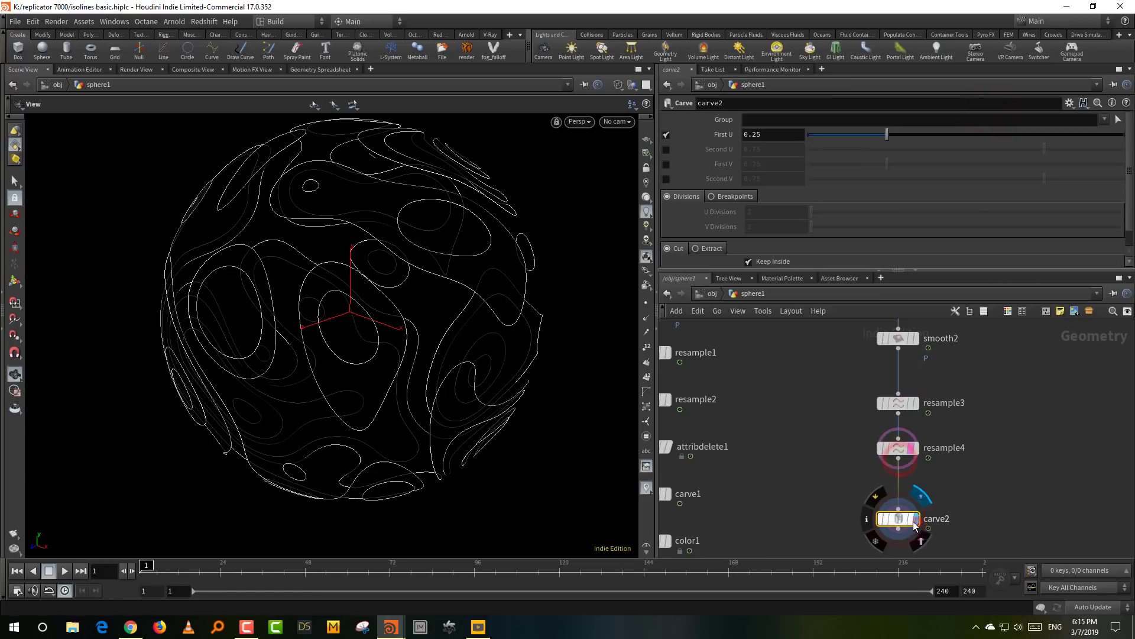
pyautogui.press('w')
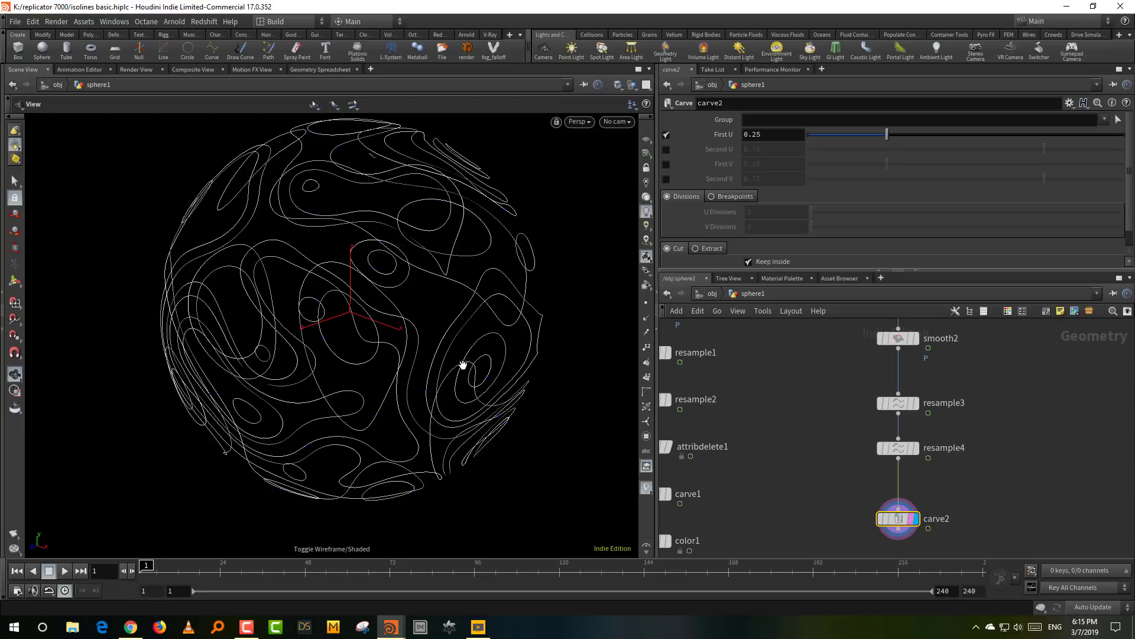
pyautogui.moveTo(463, 365); pyautogui.dragTo(446, 392)
# Add a PolyWire node beside carve2, connect it to resample4's output and display it
pyautogui.moveTo(987, 461); pyautogui.dragTo(964, 410, button='middle')
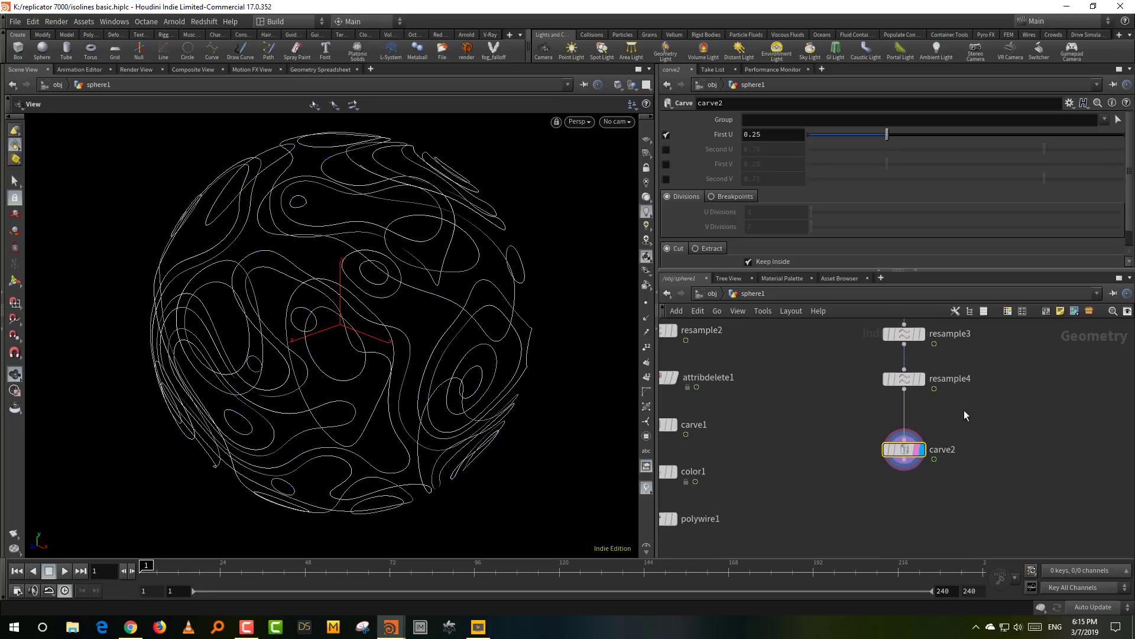
pyautogui.press('Tab')
pyautogui.write('pol')
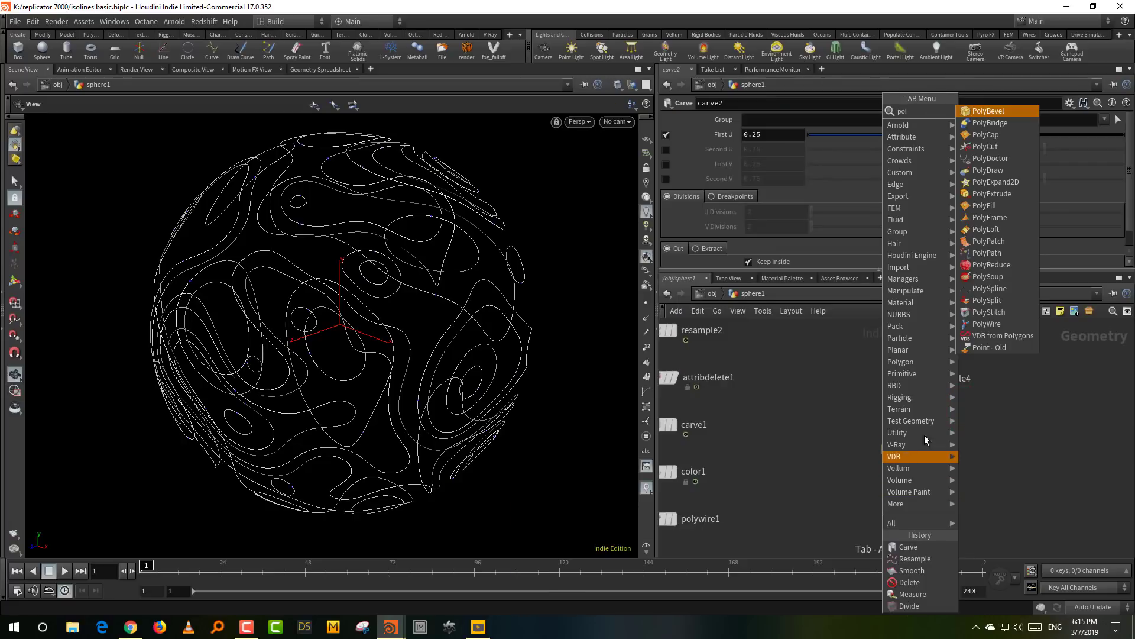
pyautogui.click(1011, 324)
pyautogui.click(1024, 455)
pyautogui.moveTo(904, 392); pyautogui.dragTo(1023, 443)
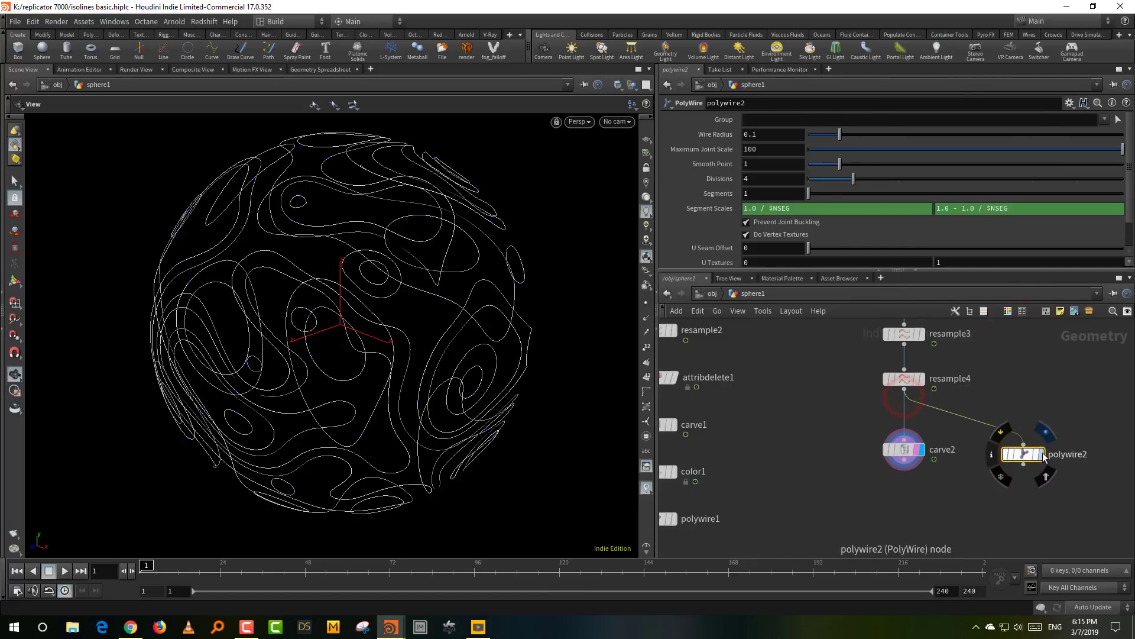
pyautogui.click(1039, 454)
# Set the wire radius to 0.011, turn off Prevent Joint Buckling and scrub to frame 34
pyautogui.moveTo(820, 140); pyautogui.dragTo(816, 139)
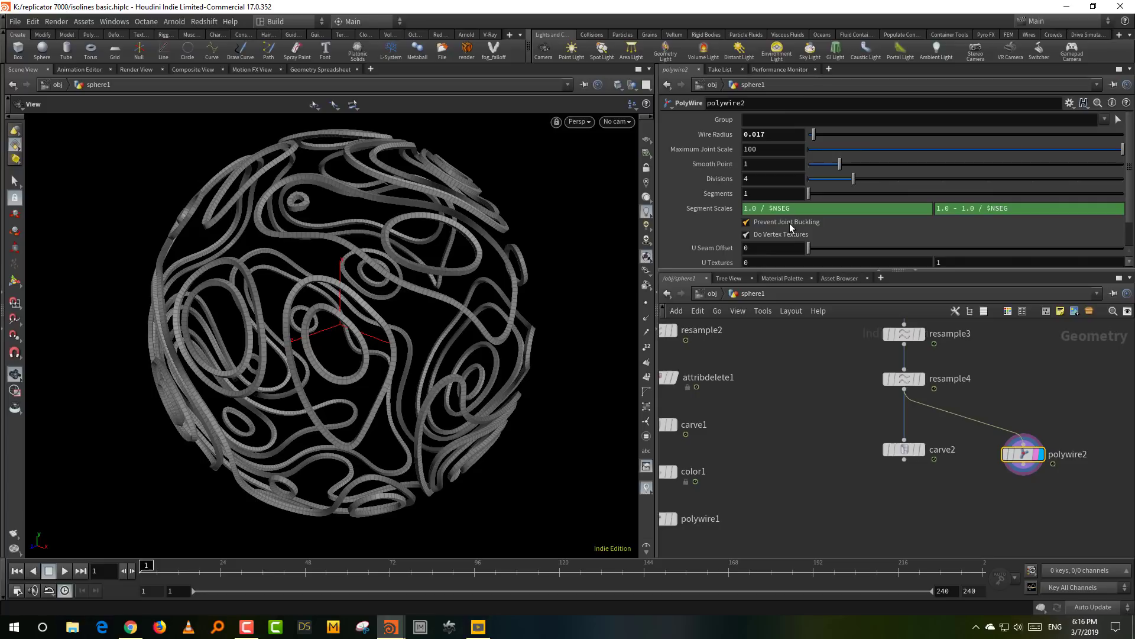
pyautogui.click(790, 223)
pyautogui.moveTo(144, 571); pyautogui.dragTo(255, 569)
# Feed polywire2 from smooth2 instead and scrub to frame 73 to check the tubes without resampling
pyautogui.moveTo(1035, 365); pyautogui.dragTo(974, 421, button='middle')
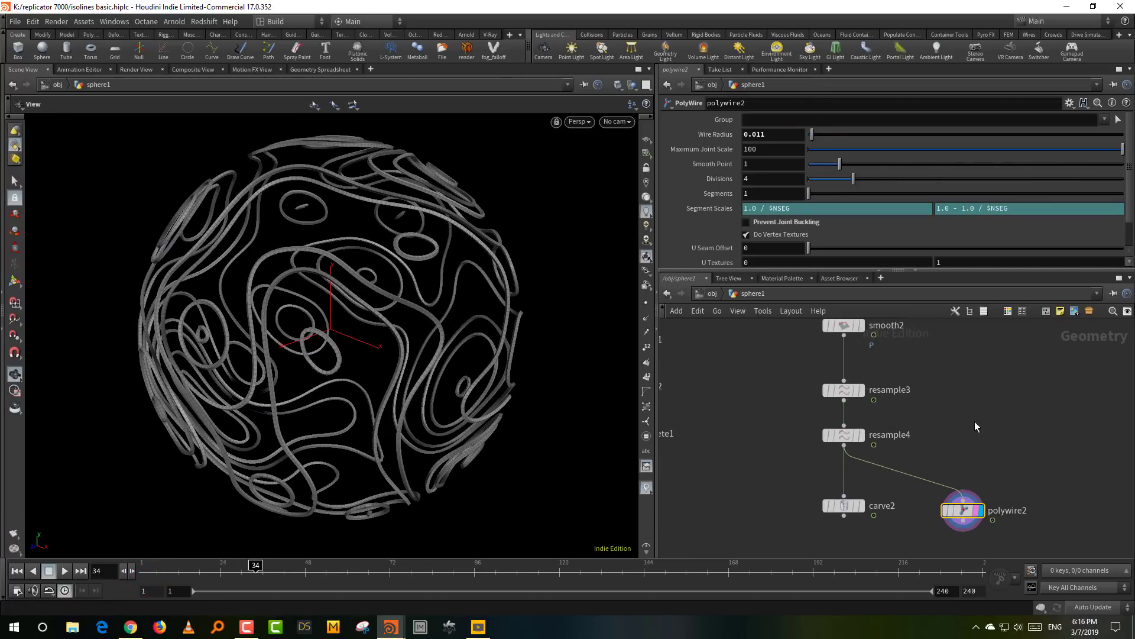
pyautogui.click(848, 342)
pyautogui.click(971, 479)
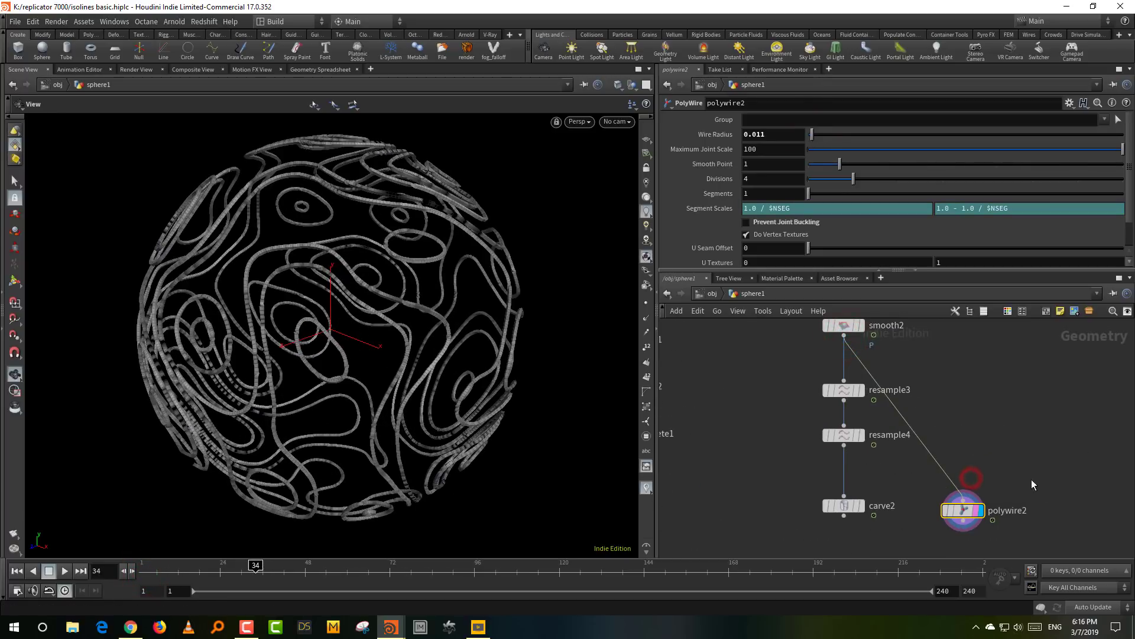
pyautogui.moveTo(146, 571); pyautogui.dragTo(392, 565)
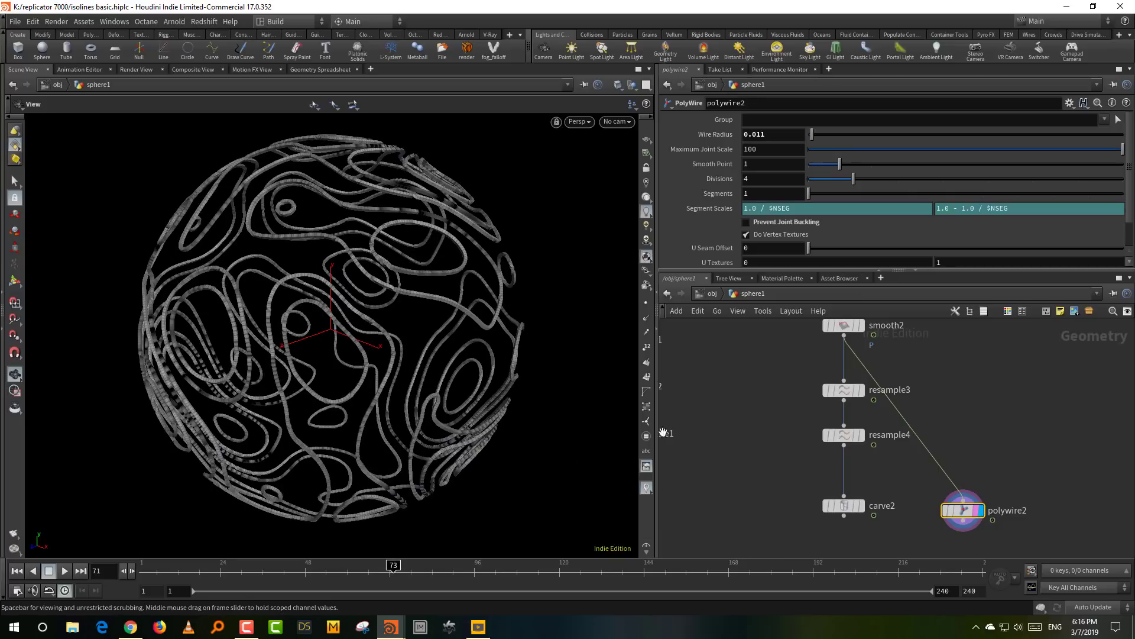
# Feed polywire2 from resample3, set resample3's length to 0.02 and scrub the timeline to check the tubes
pyautogui.click(844, 403)
pyautogui.click(963, 498)
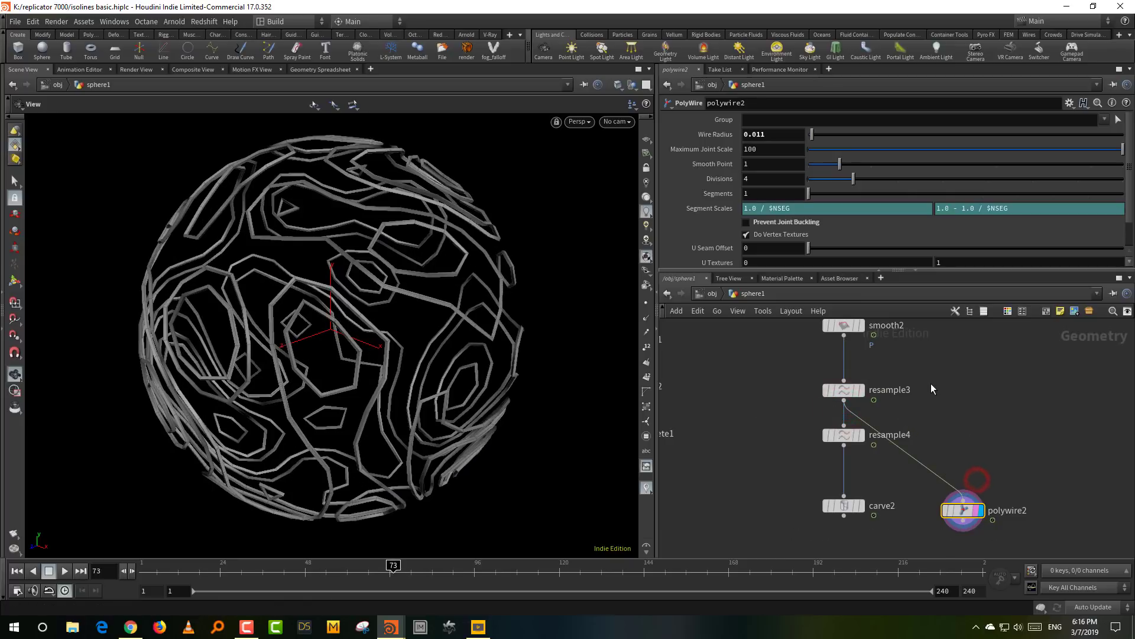
pyautogui.click(931, 384)
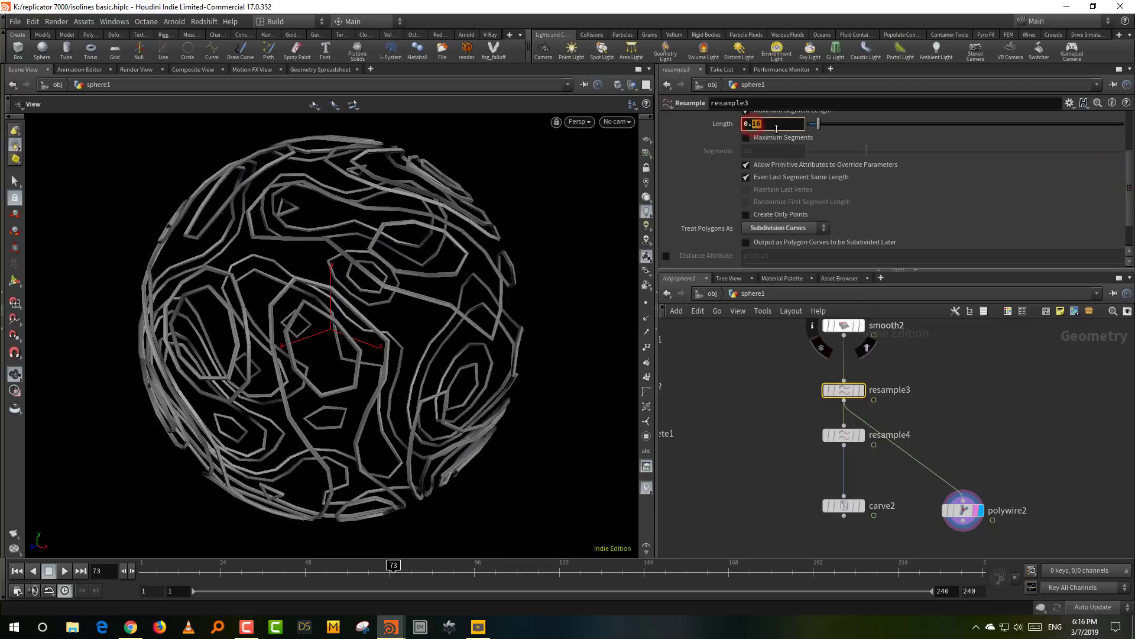
pyautogui.press('Return')
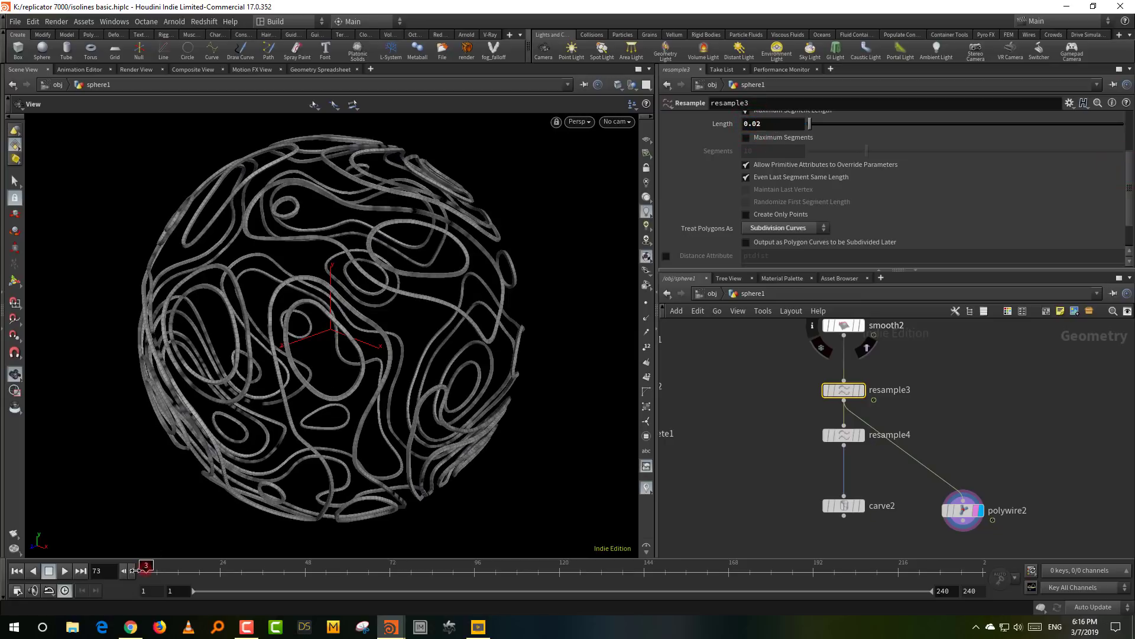
pyautogui.moveTo(134, 570); pyautogui.dragTo(257, 572)
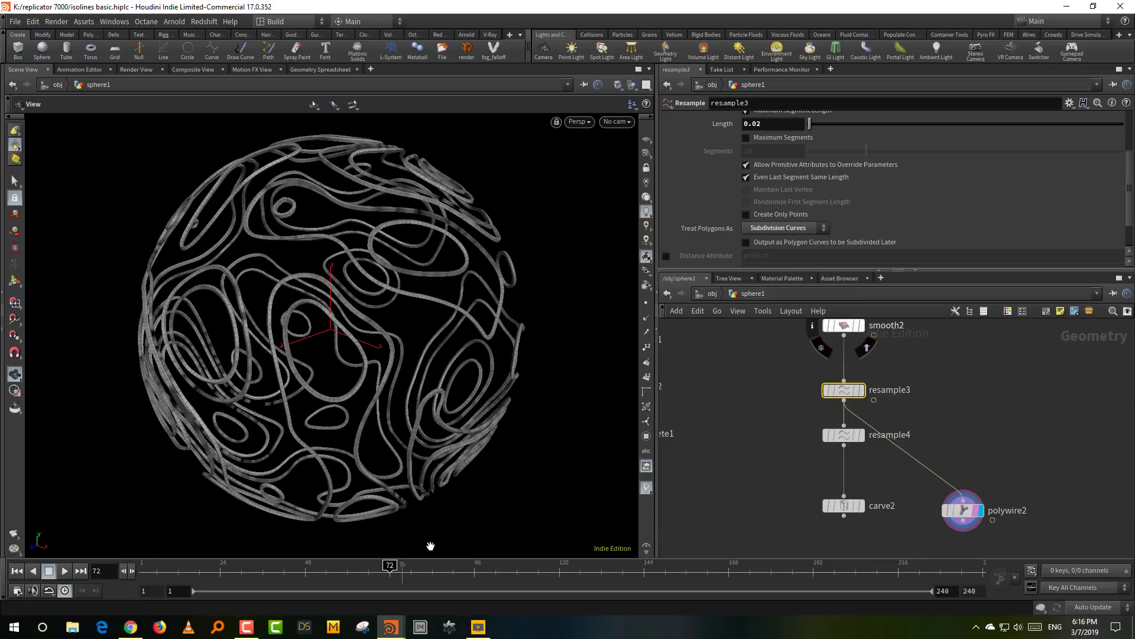
# Insert a Color node between resample3 and polywire2, aligned directly above polywire2
pyautogui.moveTo(949, 438); pyautogui.dragTo(932, 401, button='middle')
pyautogui.press('Tab')
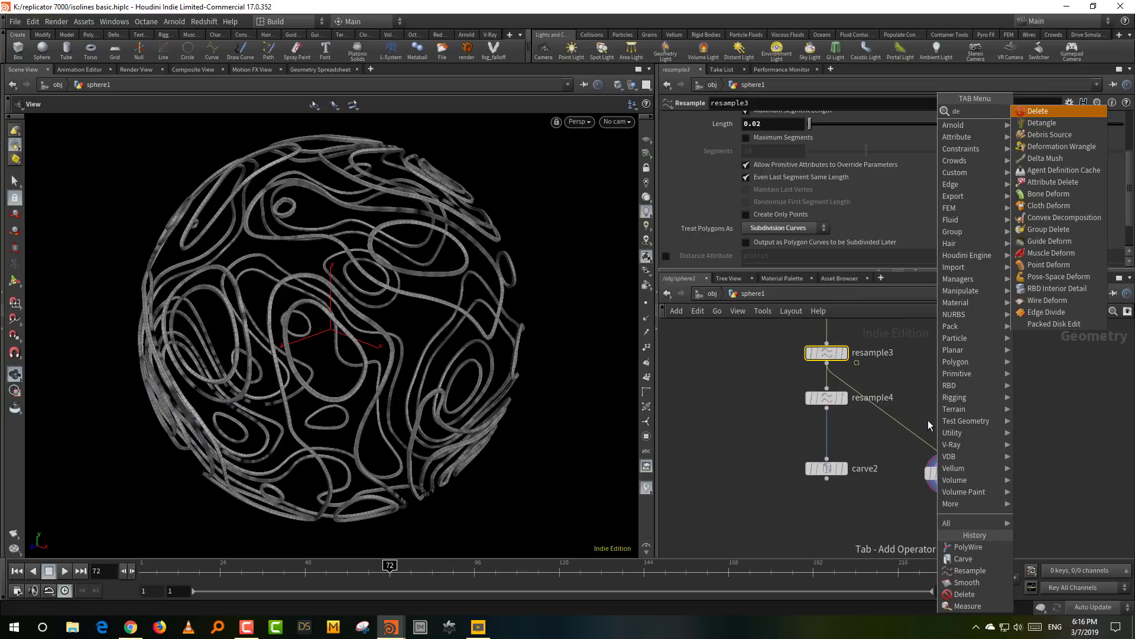
pyautogui.click(881, 460)
pyautogui.press('Tab')
pyautogui.write('c')
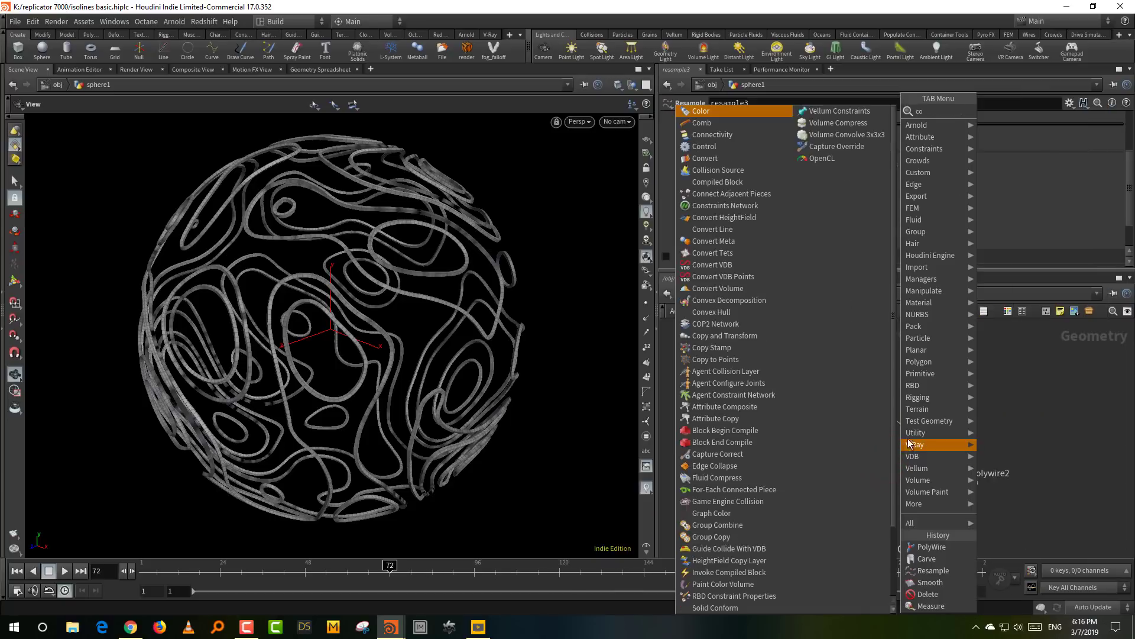
pyautogui.click(1016, 115)
pyautogui.click(857, 434)
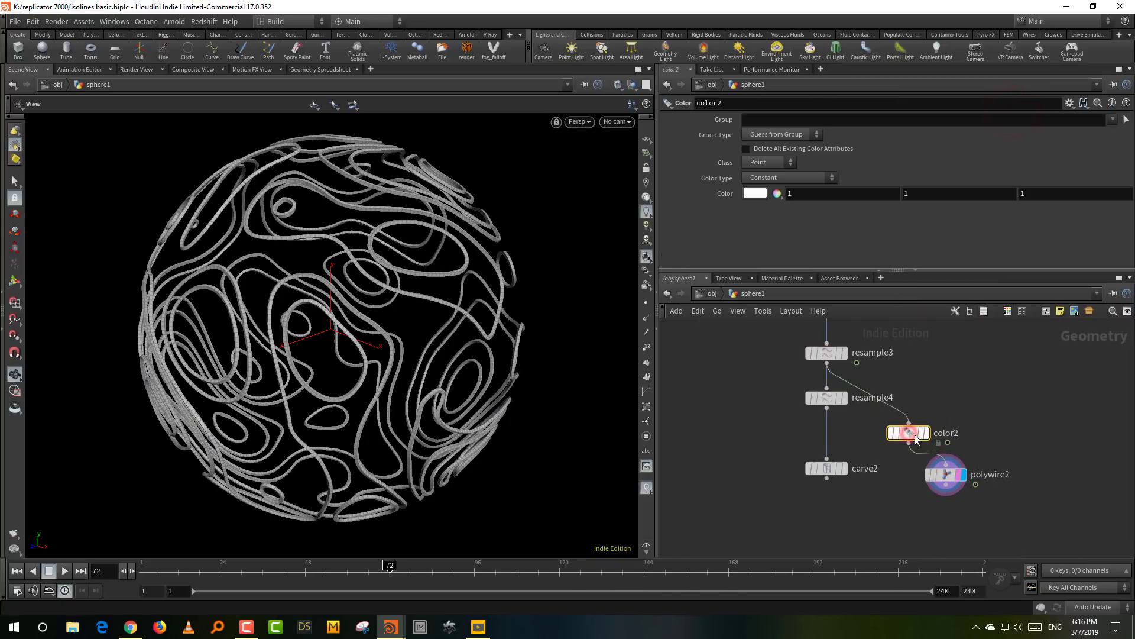
pyautogui.moveTo(857, 434); pyautogui.dragTo(947, 437)
# Set color2's color type to Bounding Box and return the timeline to the first frame
pyautogui.click(791, 176)
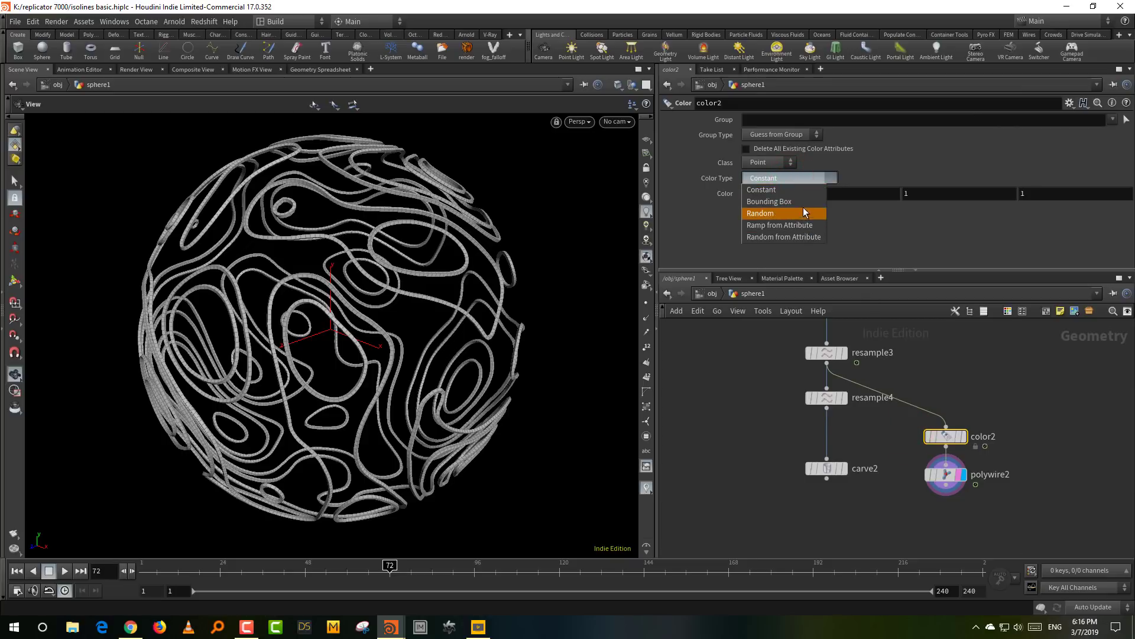
pyautogui.click(803, 202)
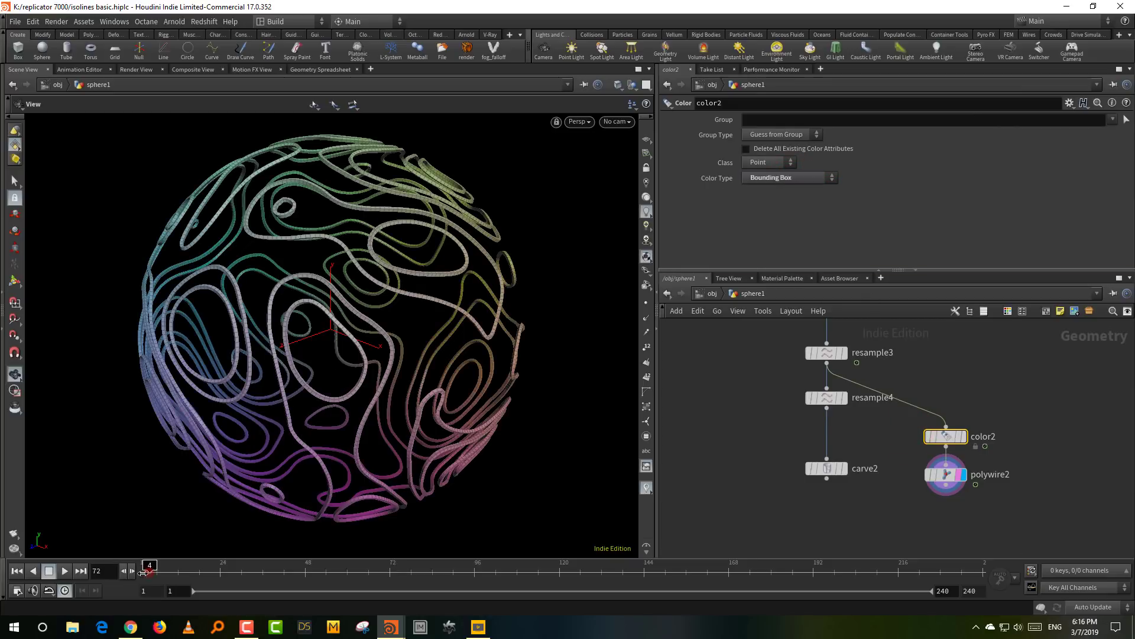
pyautogui.moveTo(144, 571); pyautogui.dragTo(145, 572)
# Move the color2 branch down, feed it from carve2, display color2, and stop the played animation back at frame 1
pyautogui.moveTo(946, 435); pyautogui.dragTo(936, 509)
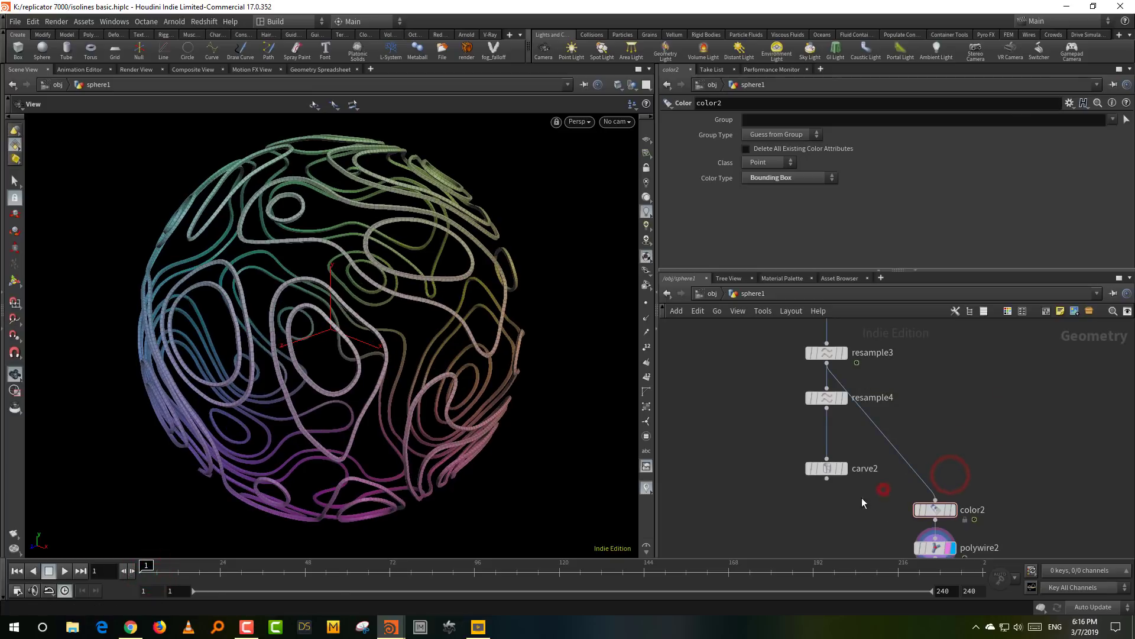
pyautogui.moveTo(827, 478); pyautogui.dragTo(935, 500)
pyautogui.click(952, 513)
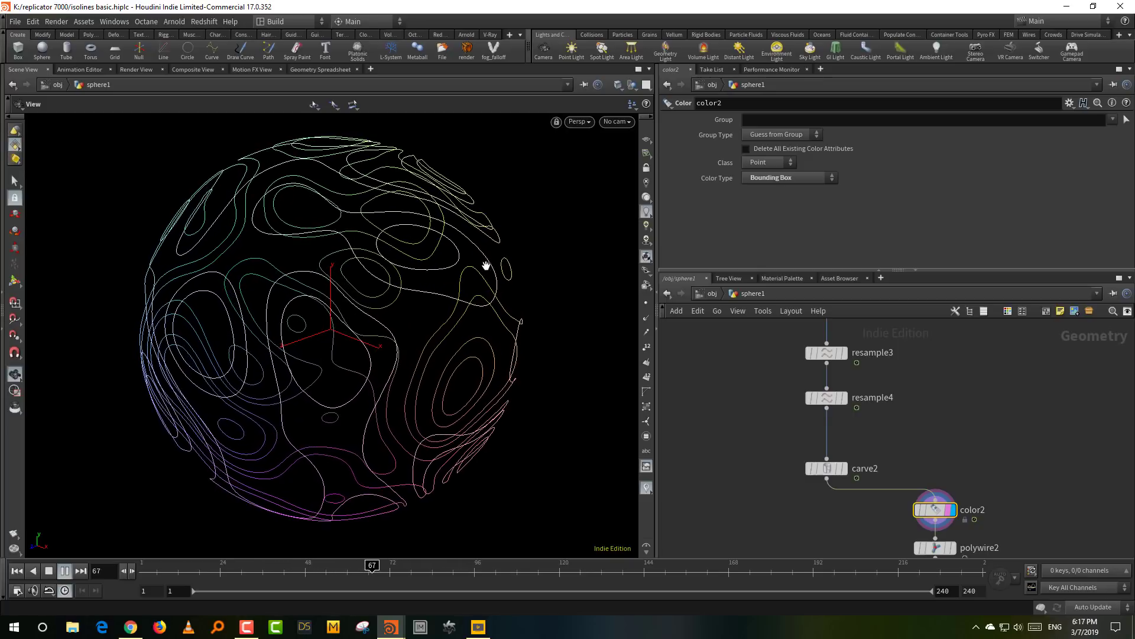
pyautogui.click(47, 572)
pyautogui.click(16, 572)
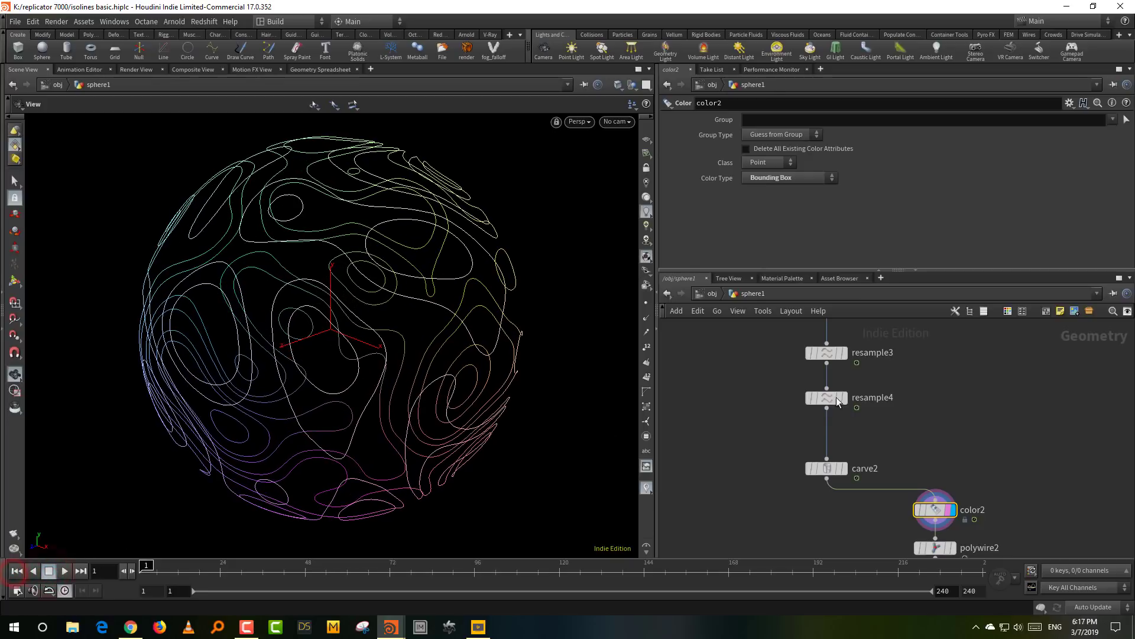
# Inspect the sphere1 settings, review the contour animation by playing and scrubbing it, and return to the first frame
pyautogui.moveTo(836, 396); pyautogui.dragTo(906, 556, button='middle')
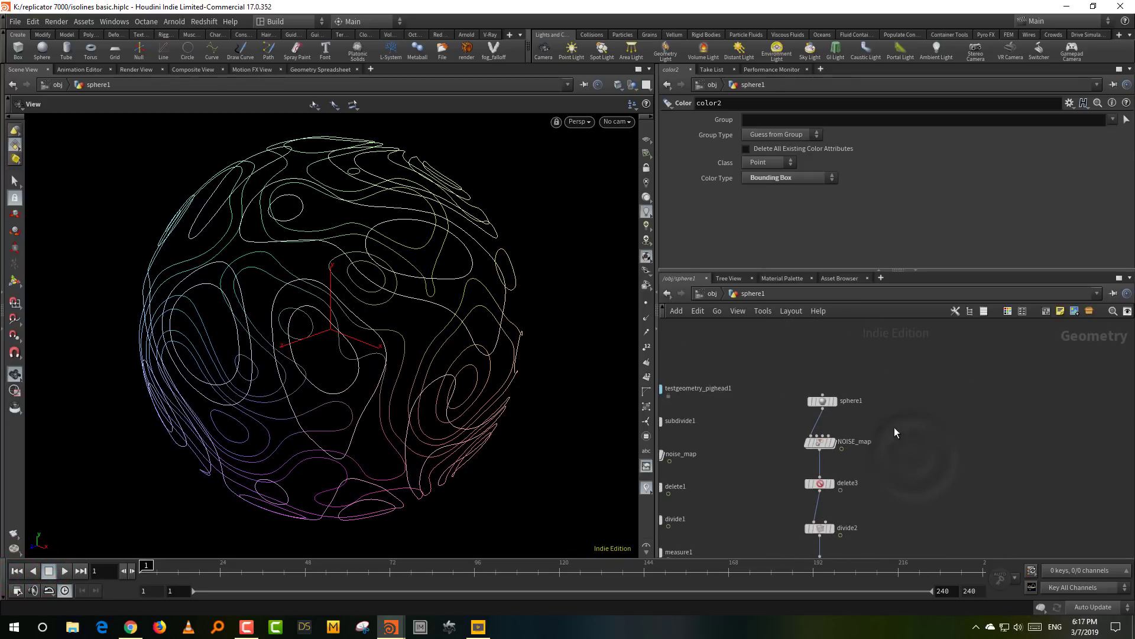
pyautogui.moveTo(875, 378); pyautogui.dragTo(767, 421)
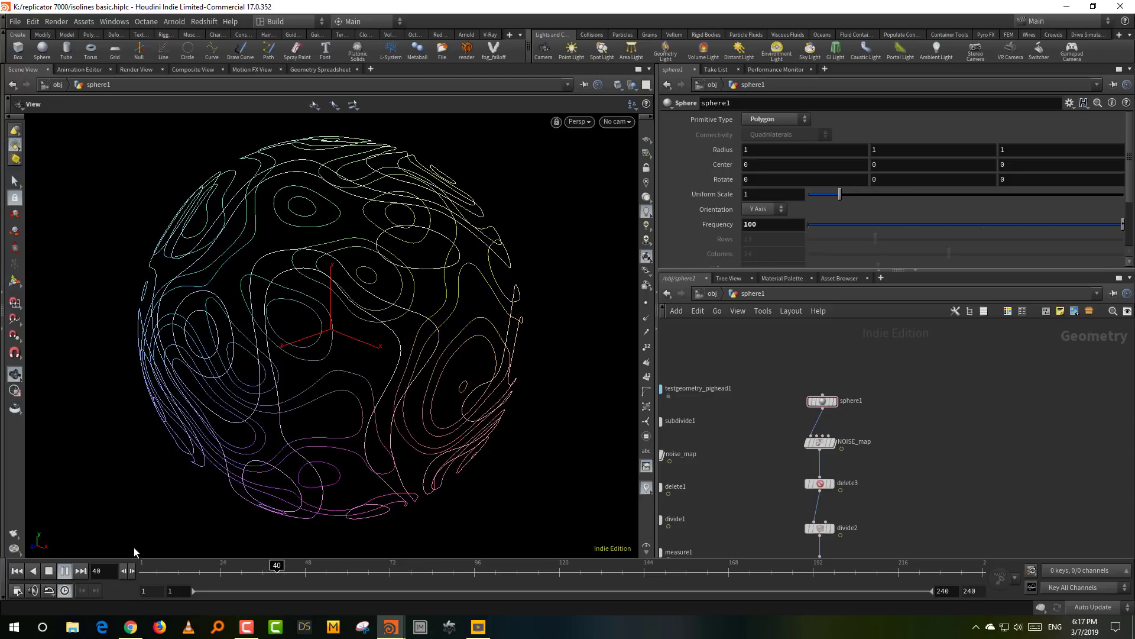
pyautogui.click(48, 570)
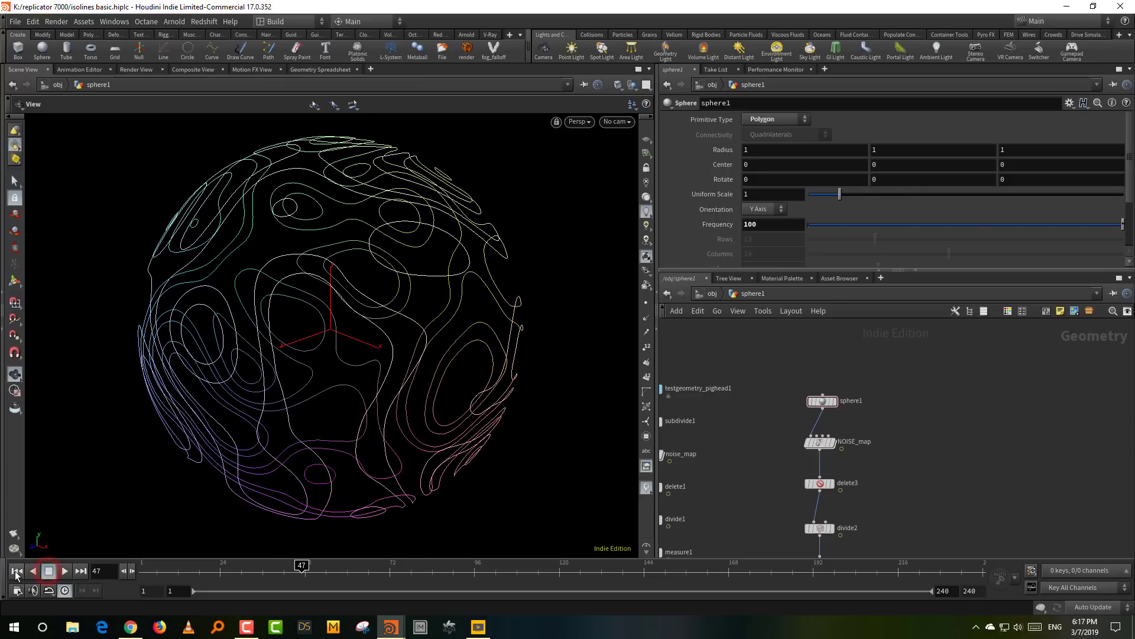
pyautogui.moveTo(213, 572)
pyautogui.mouseDown()
pyautogui.moveTo(349, 573)
pyautogui.moveTo(168, 572)
pyautogui.mouseUp()
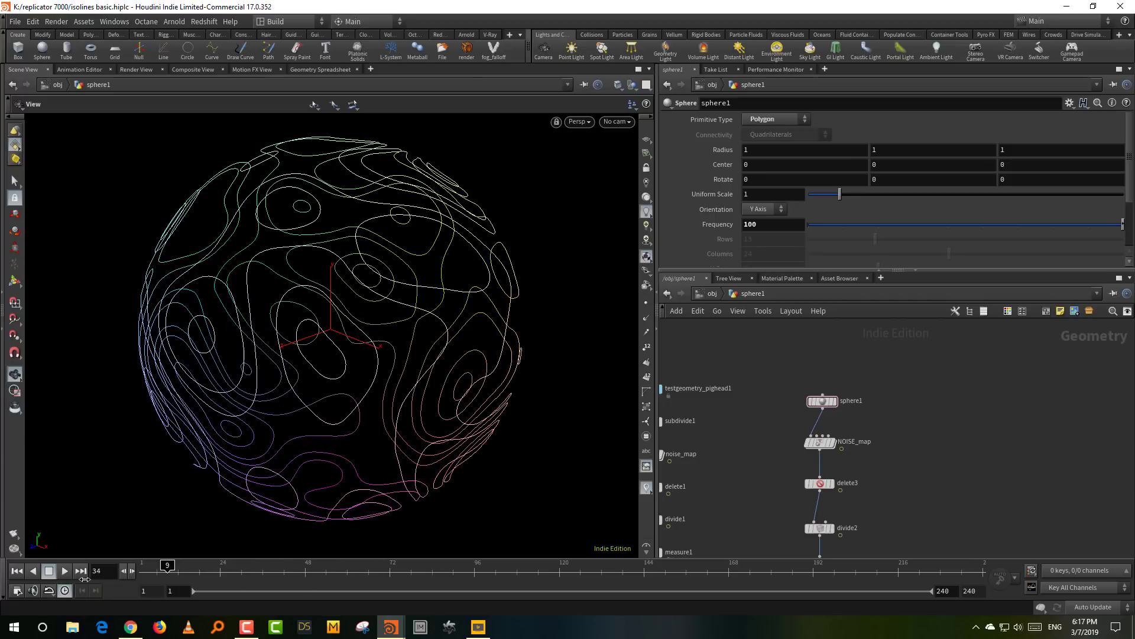
pyautogui.hotkey('ctrl', 'Up')
# Display the color1 node of the pig-head network and reframe its colored contours in the viewport
pyautogui.moveTo(926, 495); pyautogui.dragTo(901, 382, button='middle')
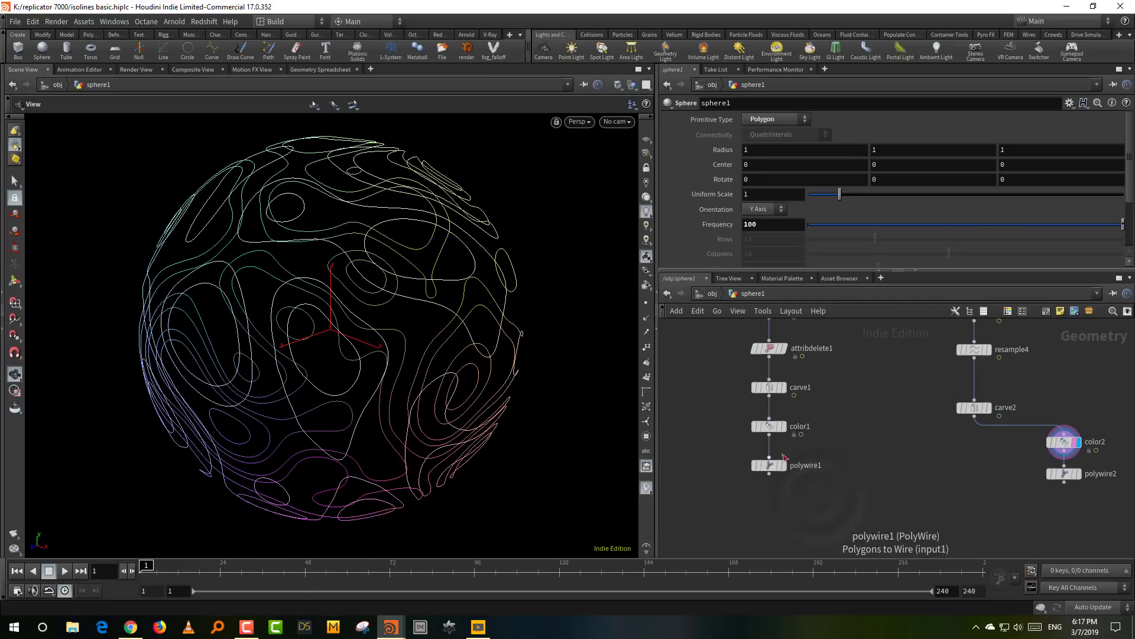
pyautogui.click(781, 427)
pyautogui.click(781, 428)
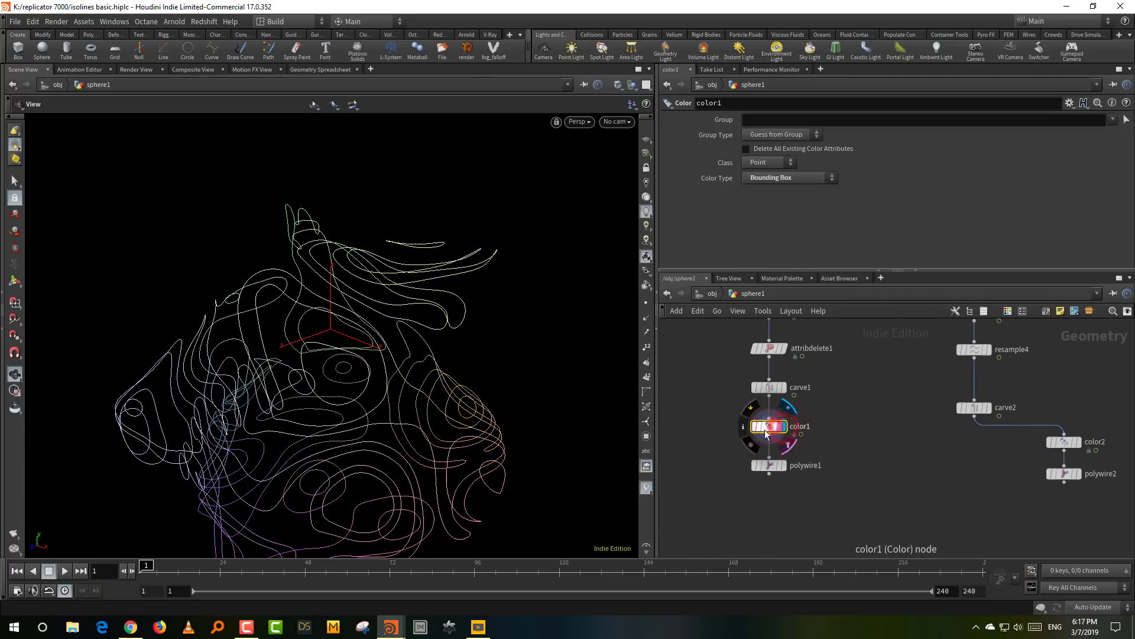
pyautogui.keyDown('alt'); pyautogui.moveTo(414, 266); pyautogui.dragTo(345, 333); pyautogui.keyUp('alt')
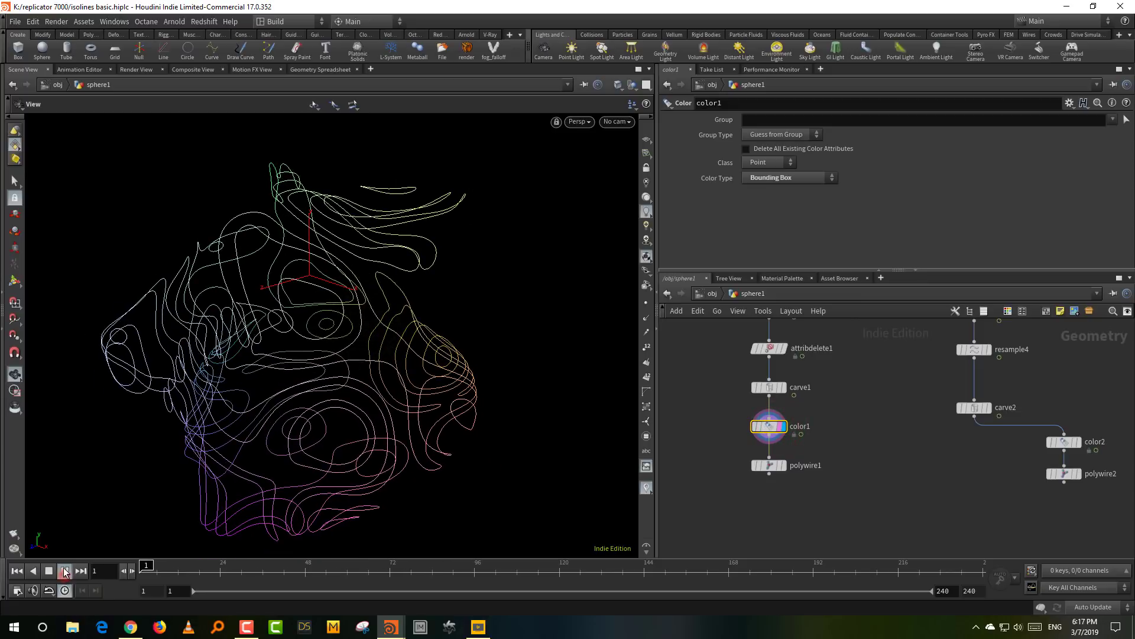
# Play the pig-head contour animation briefly, return to frame 1, and move color2 and polywire2 directly beneath carve2
pyautogui.click(64, 571)
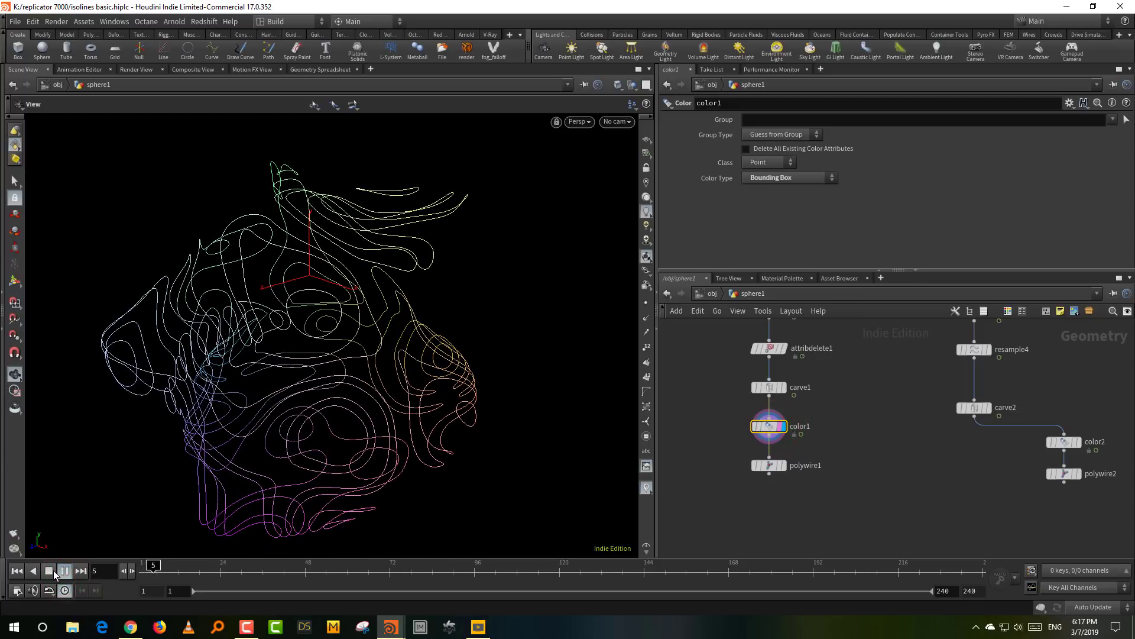
pyautogui.click(49, 570)
pyautogui.moveTo(1038, 431); pyautogui.dragTo(1127, 487)
pyautogui.scroll(-5, 945, 488)
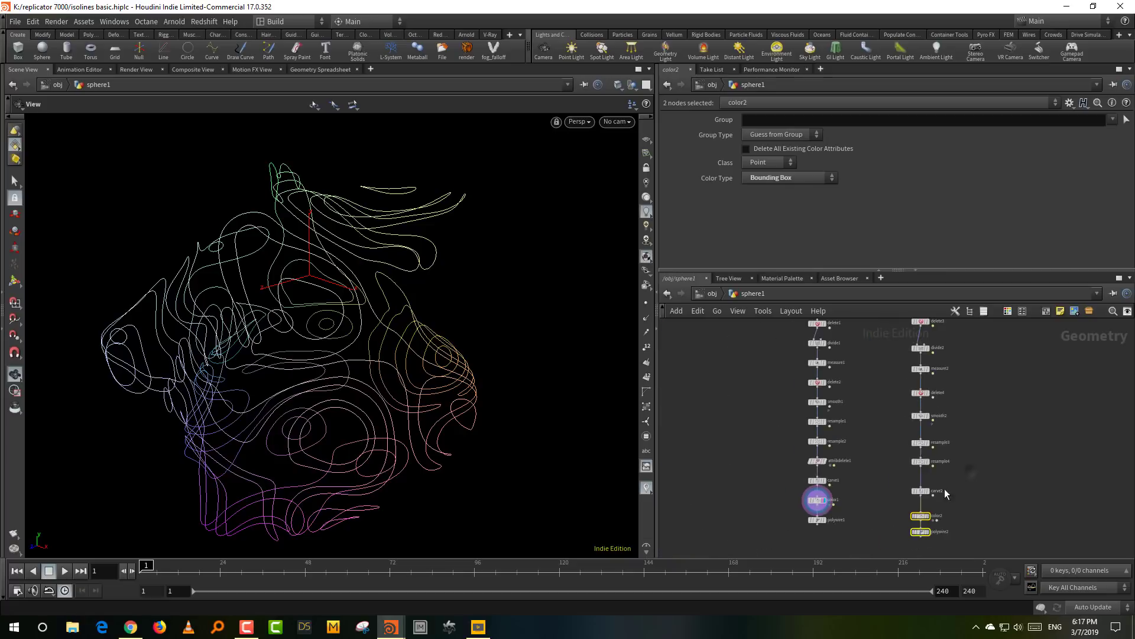
# Enlarge the network editor area and auto-arrange all twelve nodes of the sphere branch into an evenly spaced column
pyautogui.click(952, 275)
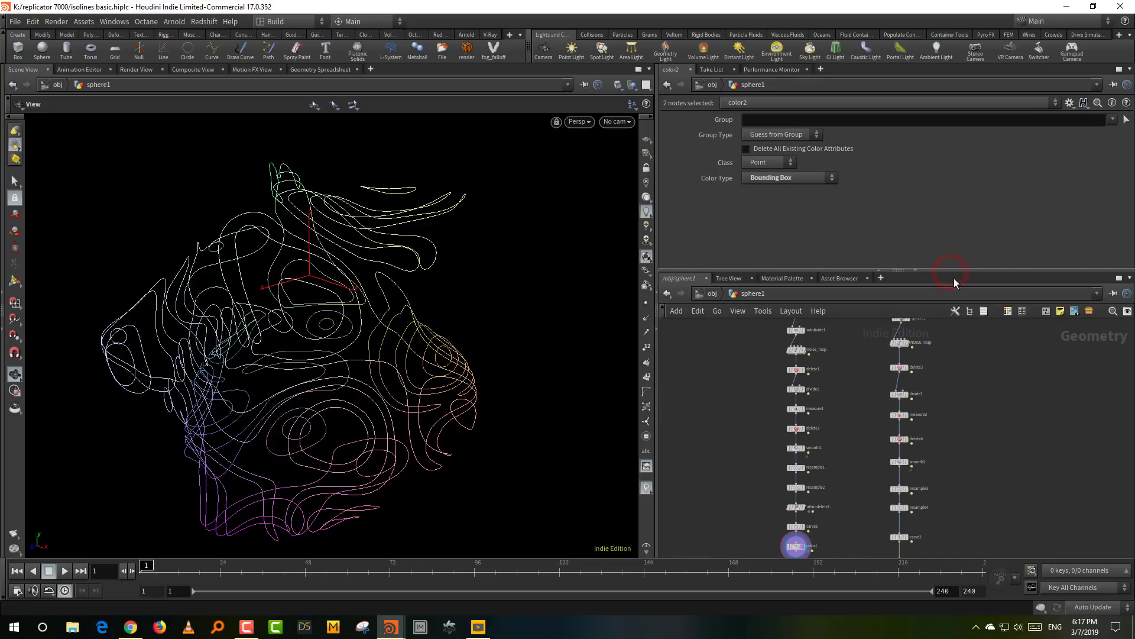
pyautogui.moveTo(953, 273); pyautogui.dragTo(953, 218)
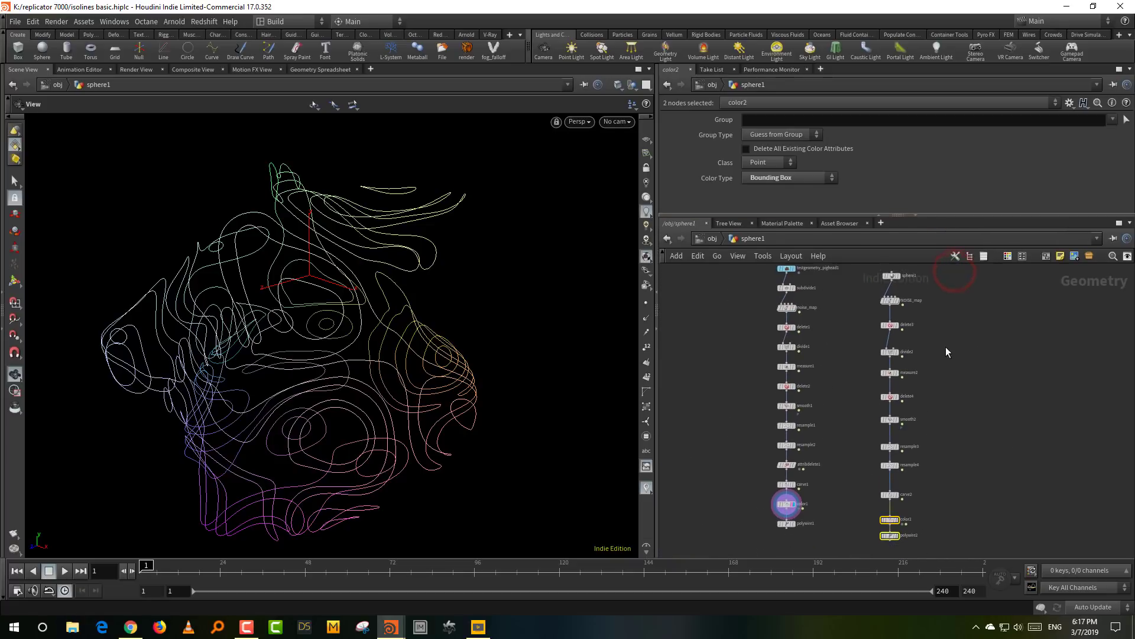
pyautogui.scroll(-2, 950, 343)
pyautogui.moveTo(973, 276); pyautogui.dragTo(887, 540)
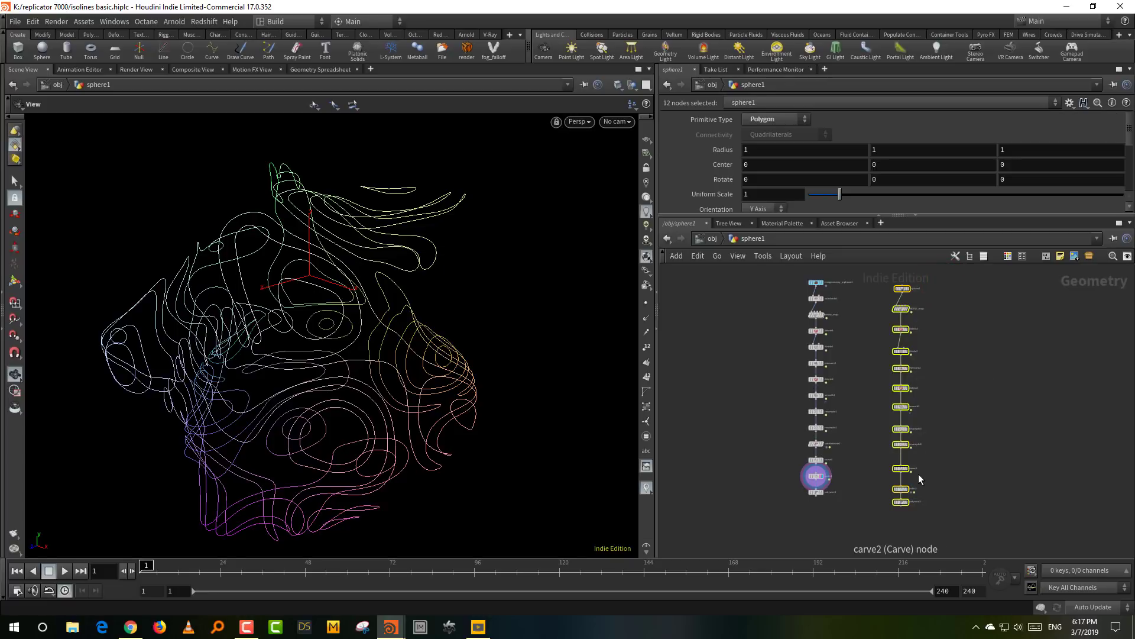
pyautogui.hotkey('shift', 'l')
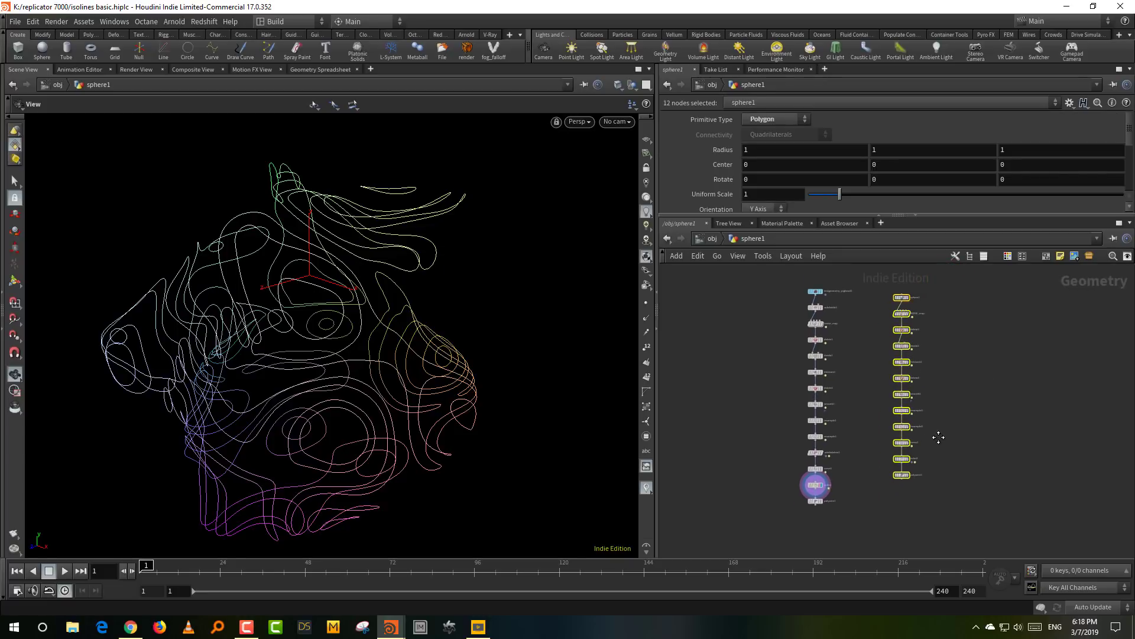
# Display the polywire2 node and inspect the wired, colored sphere contours from another angle
pyautogui.scroll(3, 946, 428)
pyautogui.click(949, 456)
pyautogui.click(878, 504)
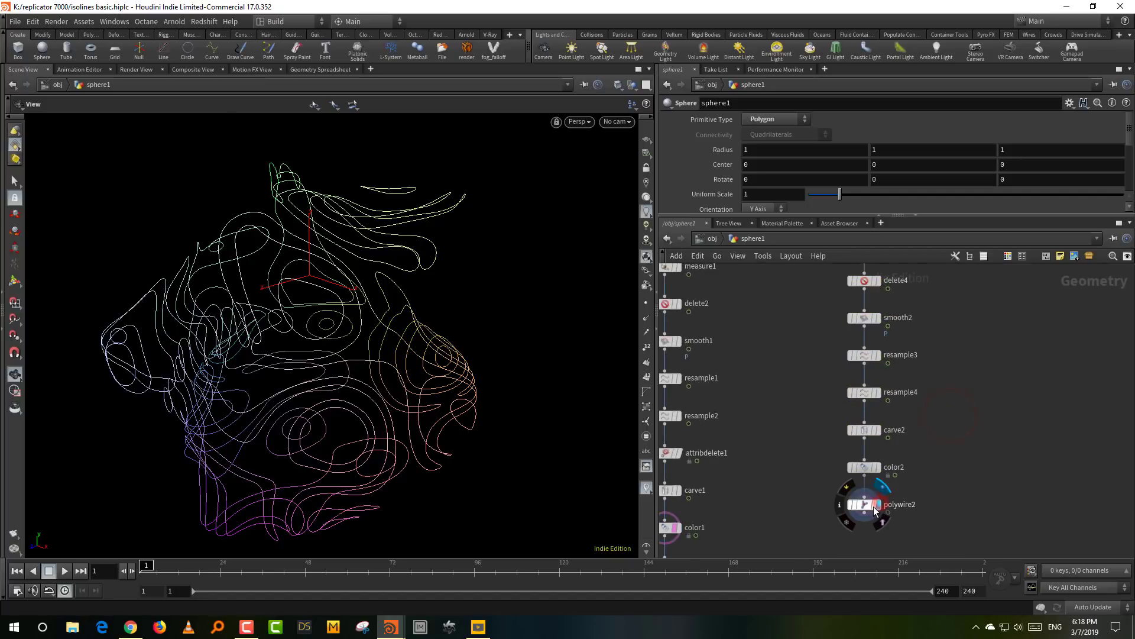
pyautogui.moveTo(412, 302); pyautogui.dragTo(413, 340)
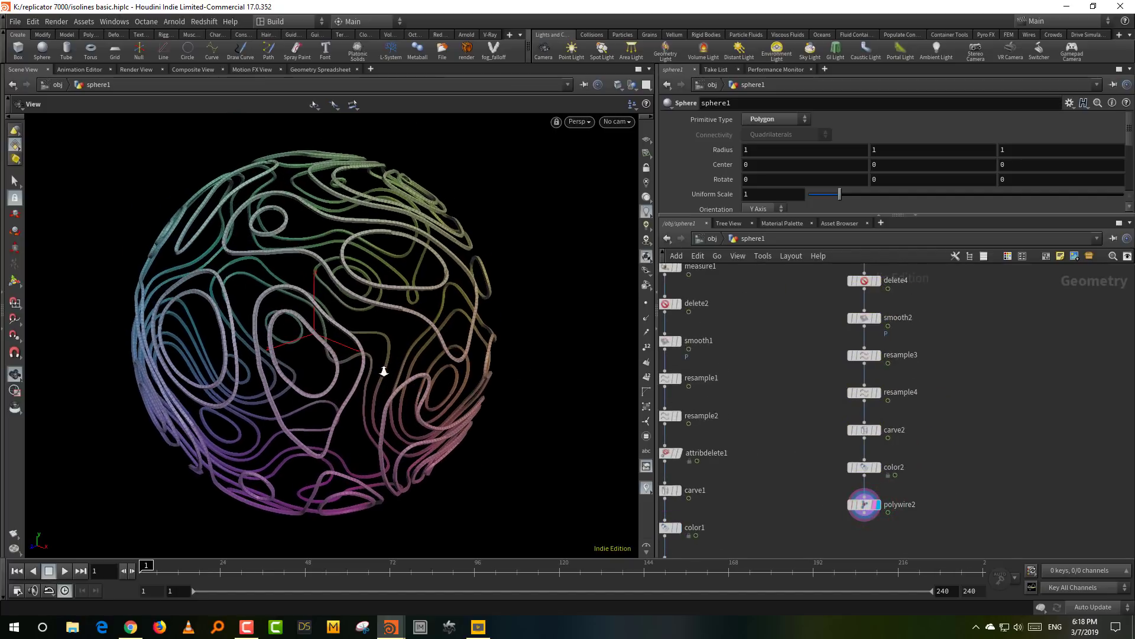
pyautogui.moveTo(383, 371); pyautogui.dragTo(440, 385)
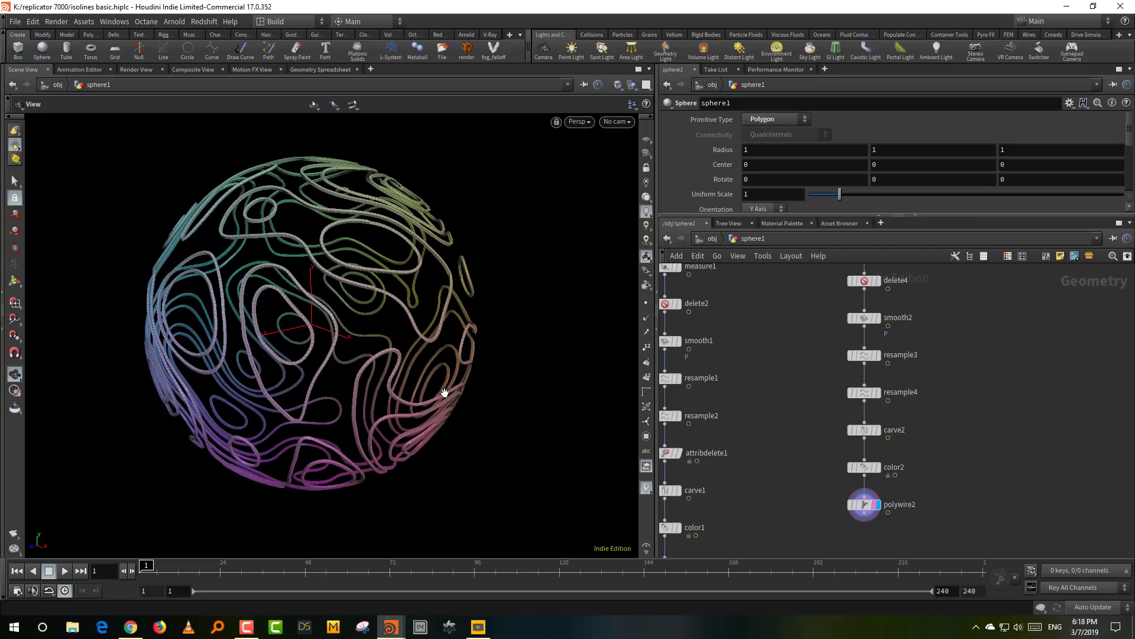
# Launch a second Houdini session, minimize its console window, and reframe the wired sphere while it loads
pyautogui.rightClick(392, 624)
pyautogui.click(911, 433)
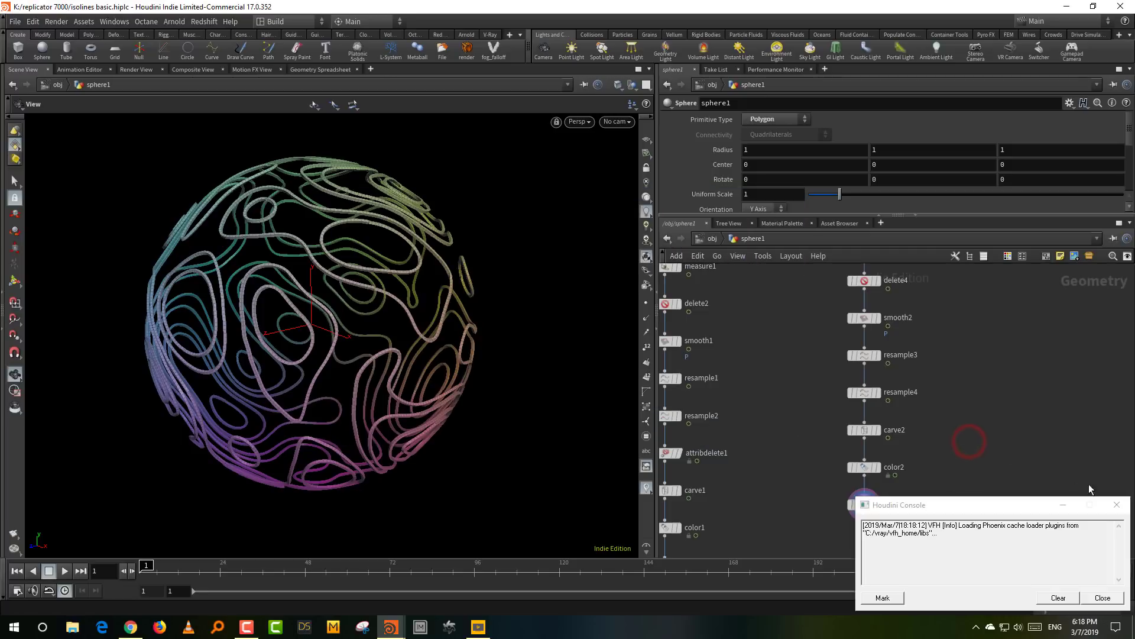
pyautogui.click(1066, 505)
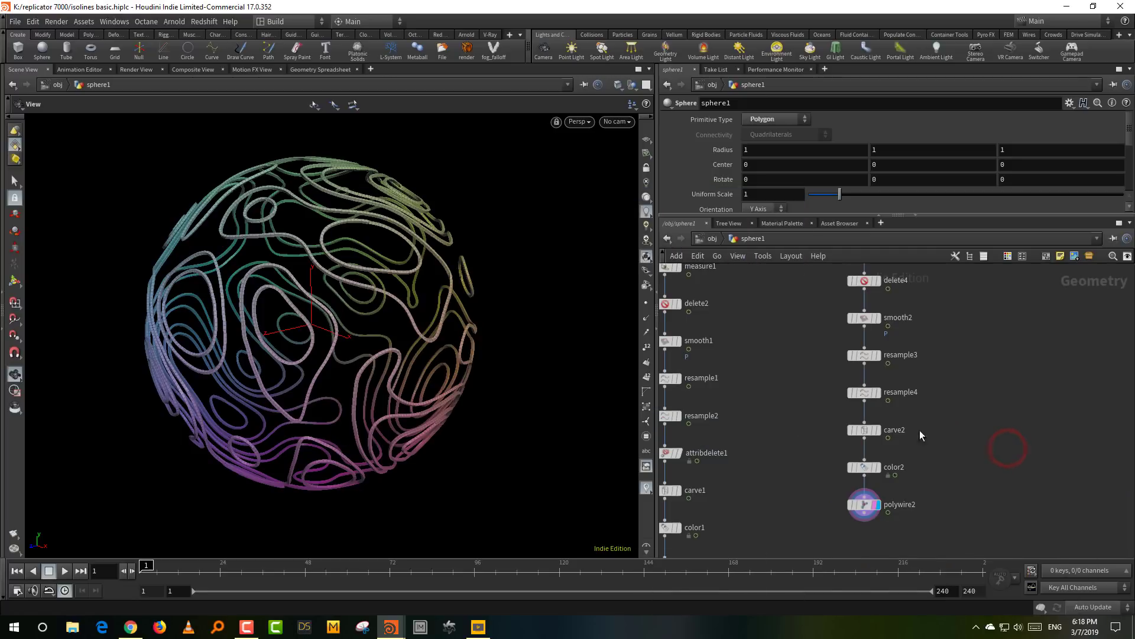
pyautogui.keyDown('alt'); pyautogui.moveTo(406, 341); pyautogui.dragTo(401, 385); pyautogui.keyUp('alt')
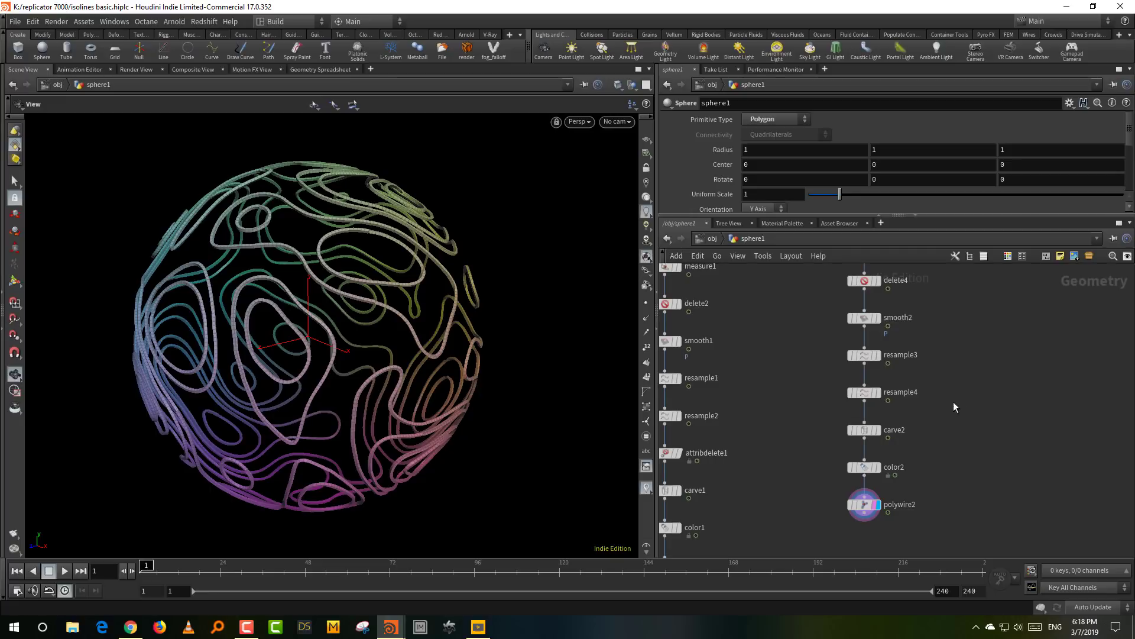
pyautogui.scroll(-4, 953, 408)
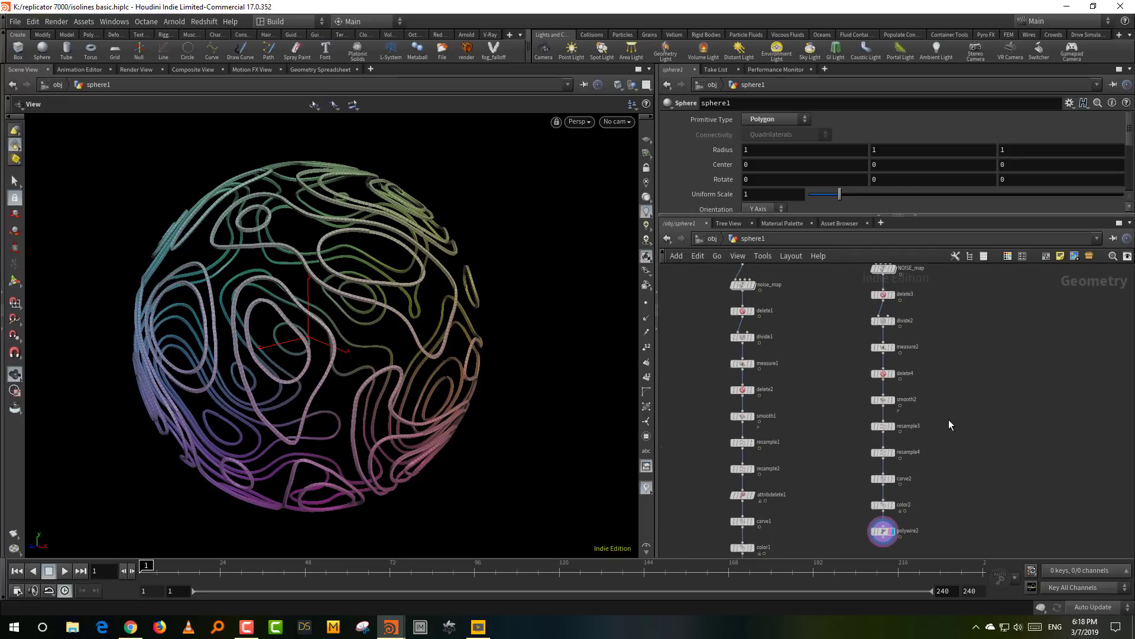
# Switch to the new Houdini session and open the recent file K:/replicator 7000/isolines.hiplc
pyautogui.click(390, 627)
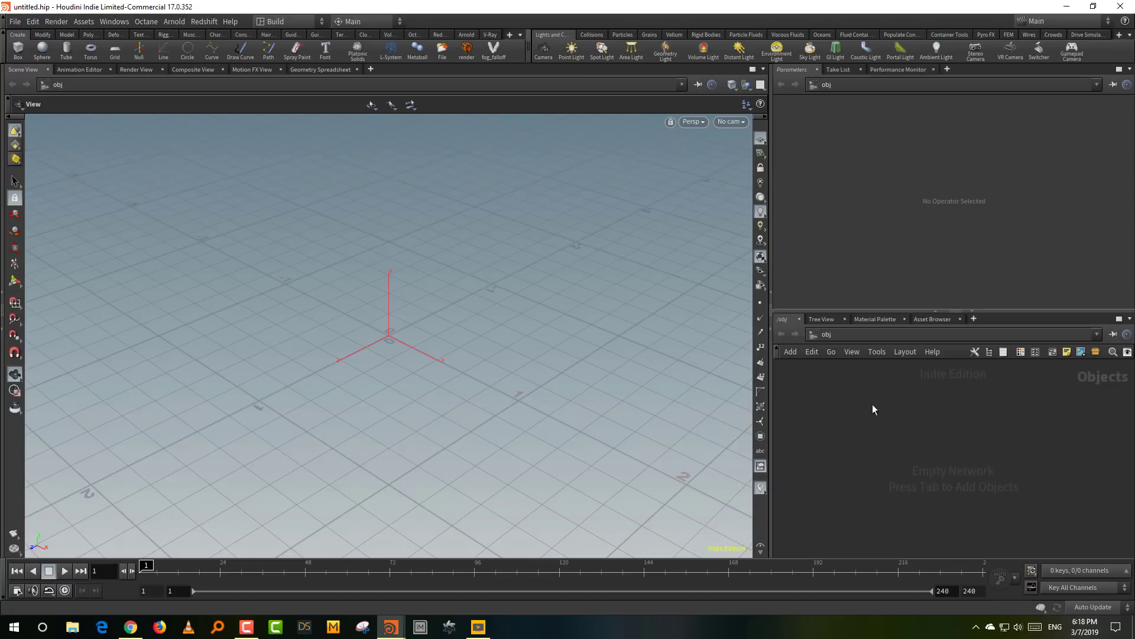
pyautogui.click(14, 21)
pyautogui.moveTo(65, 58)
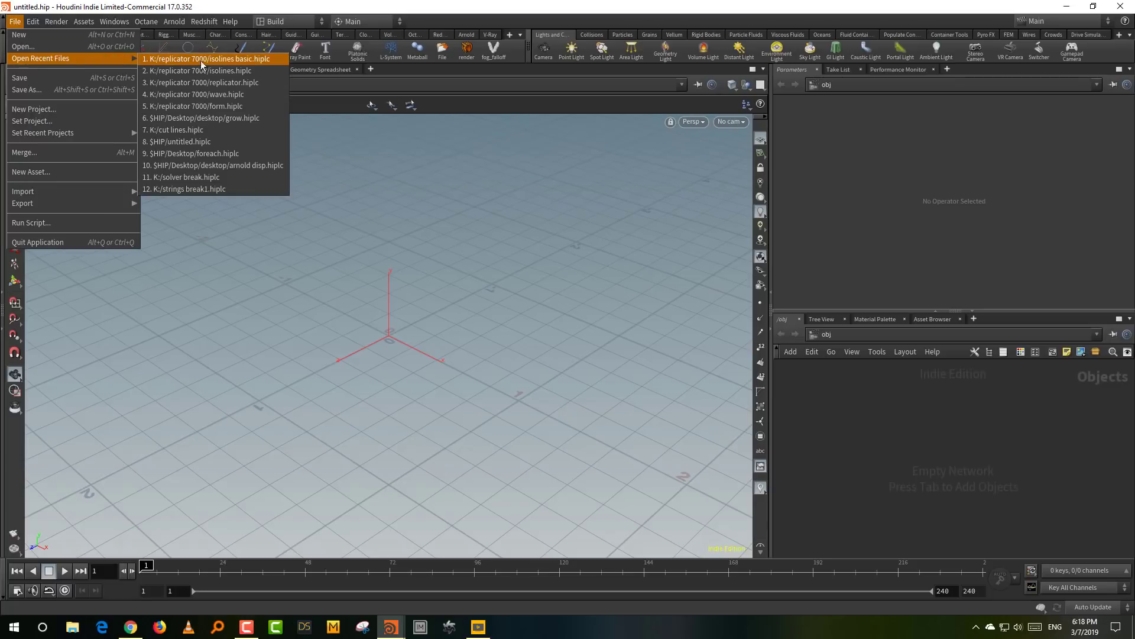
pyautogui.click(254, 71)
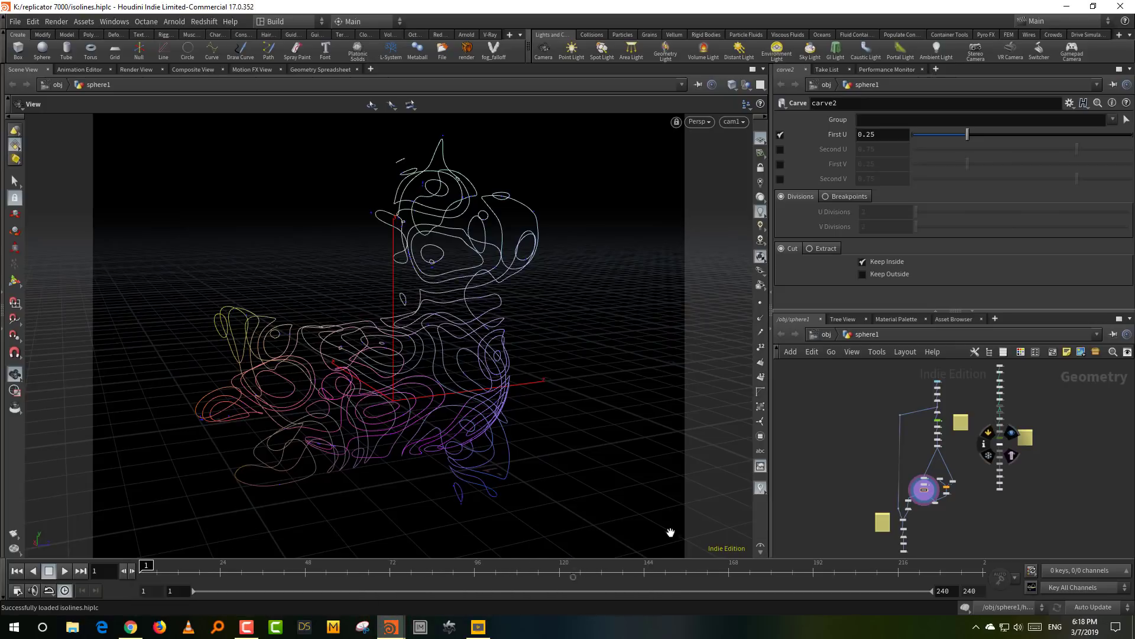
# Look over the node branches in the sphere1 network and enter the NOISE_MAP node
pyautogui.scroll(4, 1059, 449)
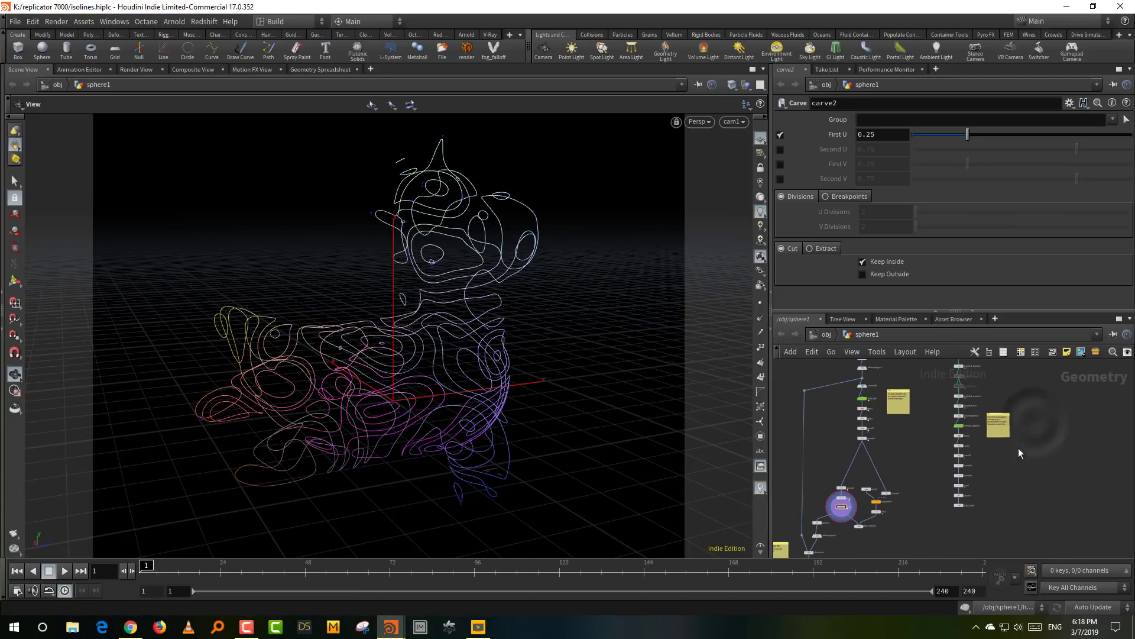
pyautogui.scroll(4, 911, 468)
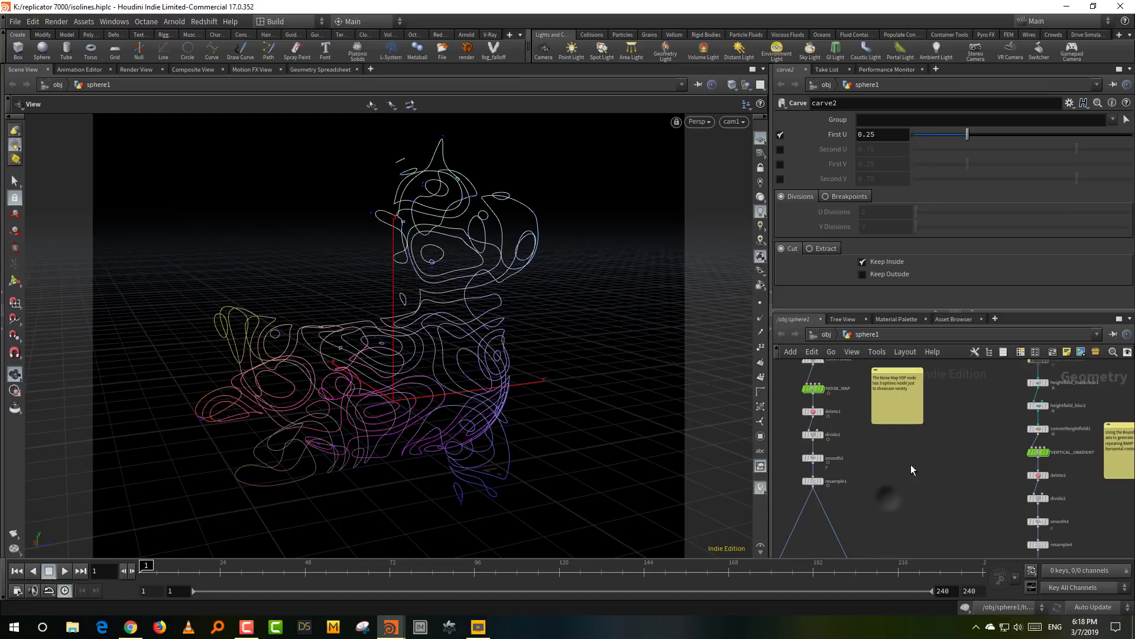
pyautogui.scroll(-6, 911, 464)
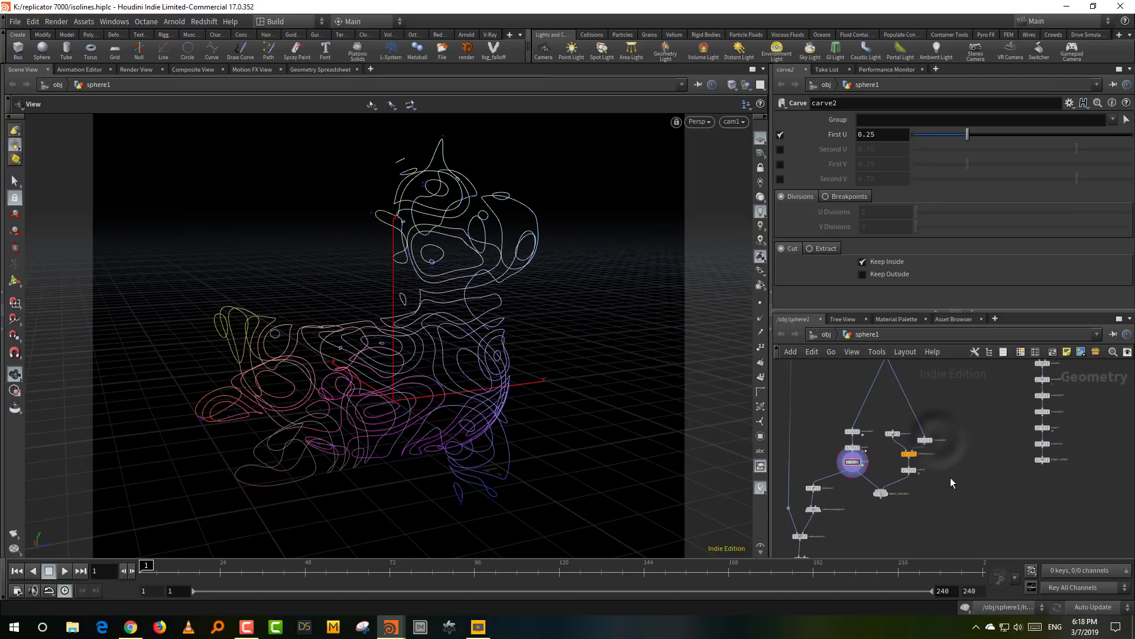
pyautogui.moveTo(950, 477); pyautogui.dragTo(885, 515, button='middle')
pyautogui.scroll(4, 923, 463)
pyautogui.doubleClick(831, 446)
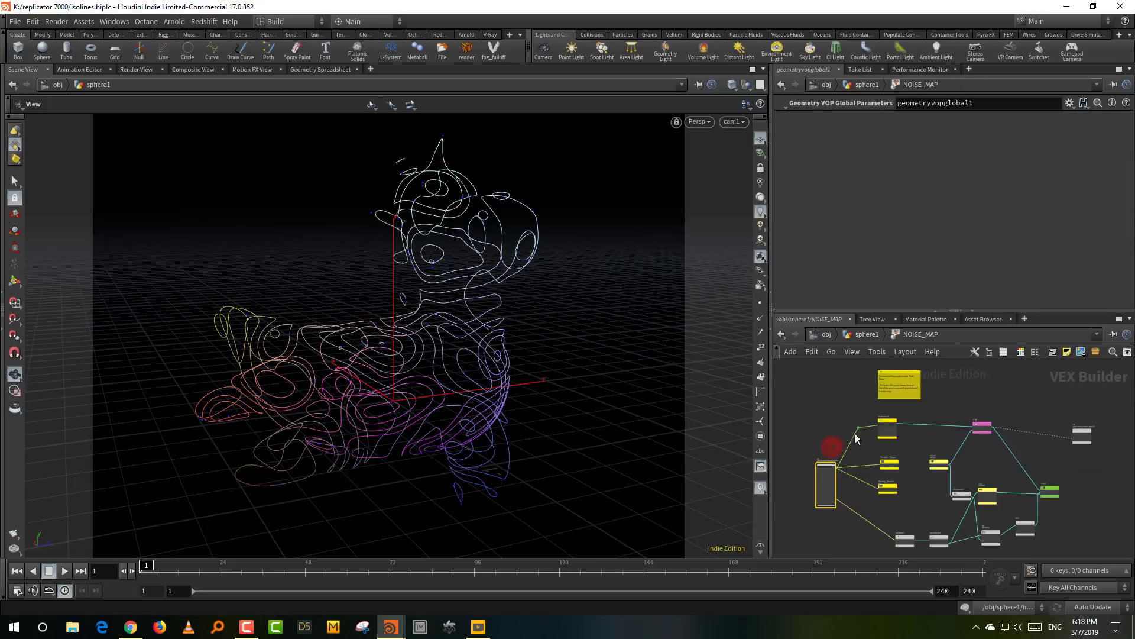
# Connect the noise output of Periodic_Noise to the rad input of trig1
pyautogui.scroll(6, 928, 440)
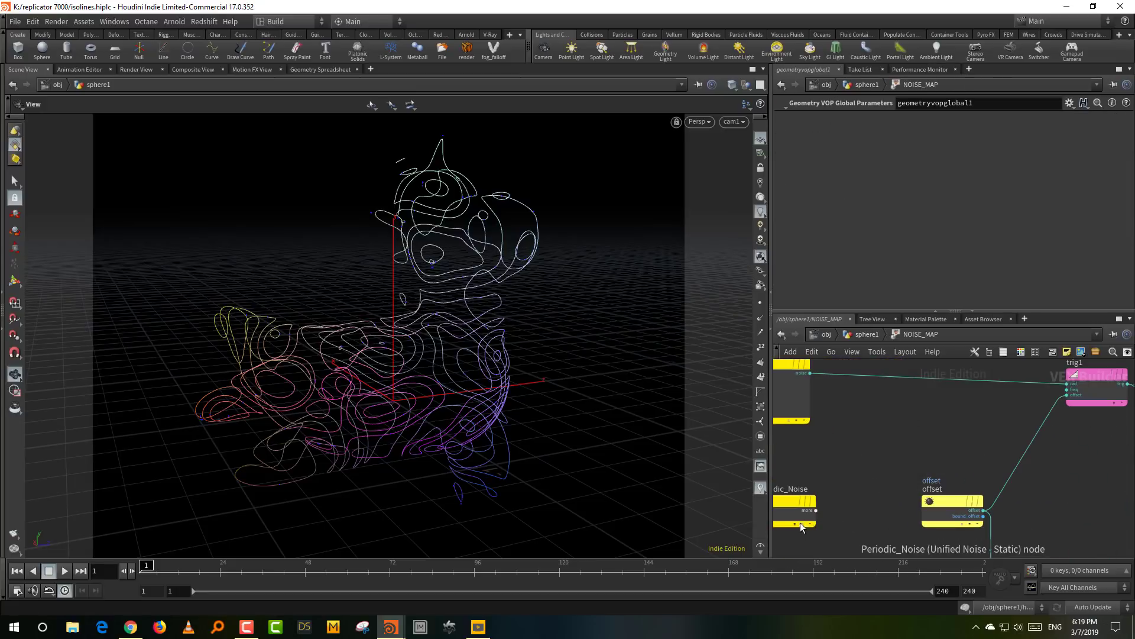
pyautogui.click(815, 510)
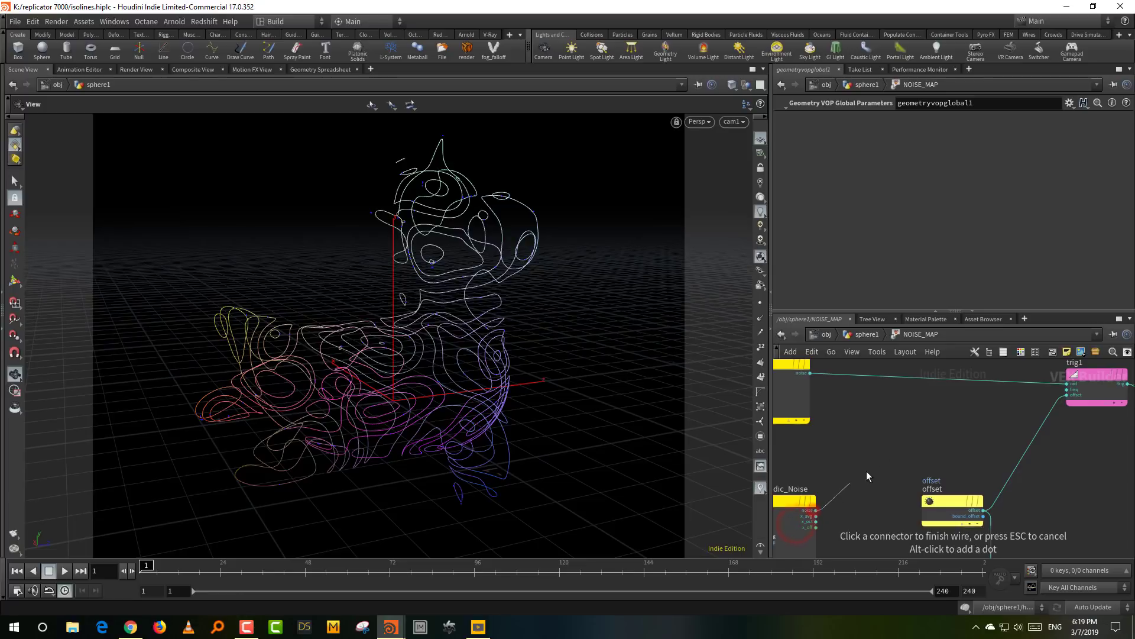
pyautogui.click(972, 433)
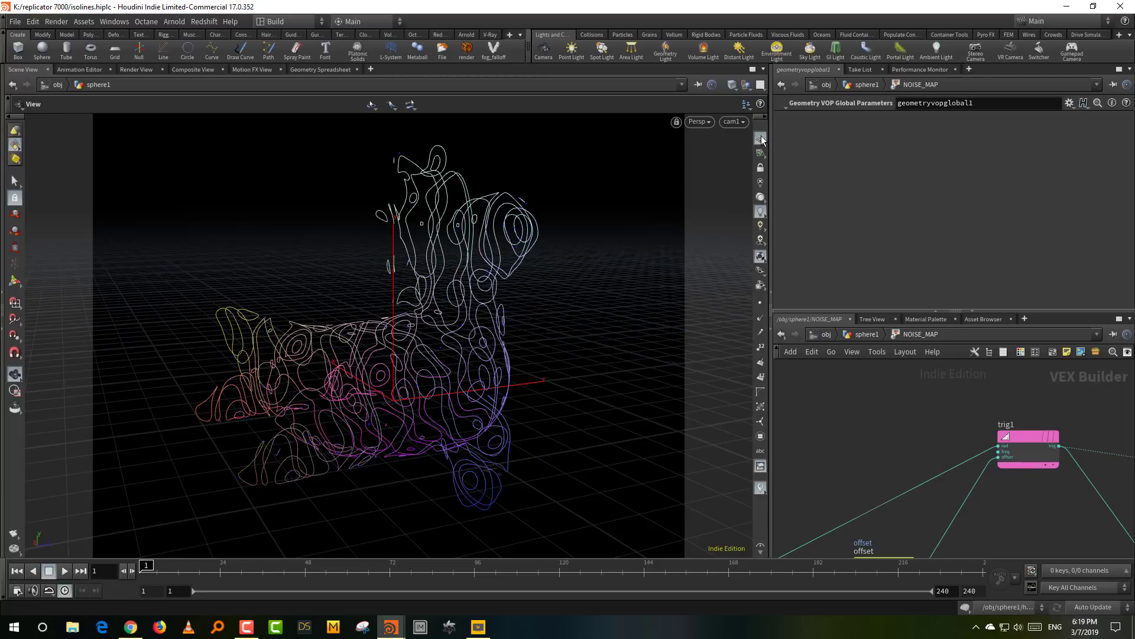
# Connect Worley_Noise1 to trig1's rad input and inspect the changed contours outside the camera view
pyautogui.moveTo(855, 443); pyautogui.dragTo(886, 433, button='middle')
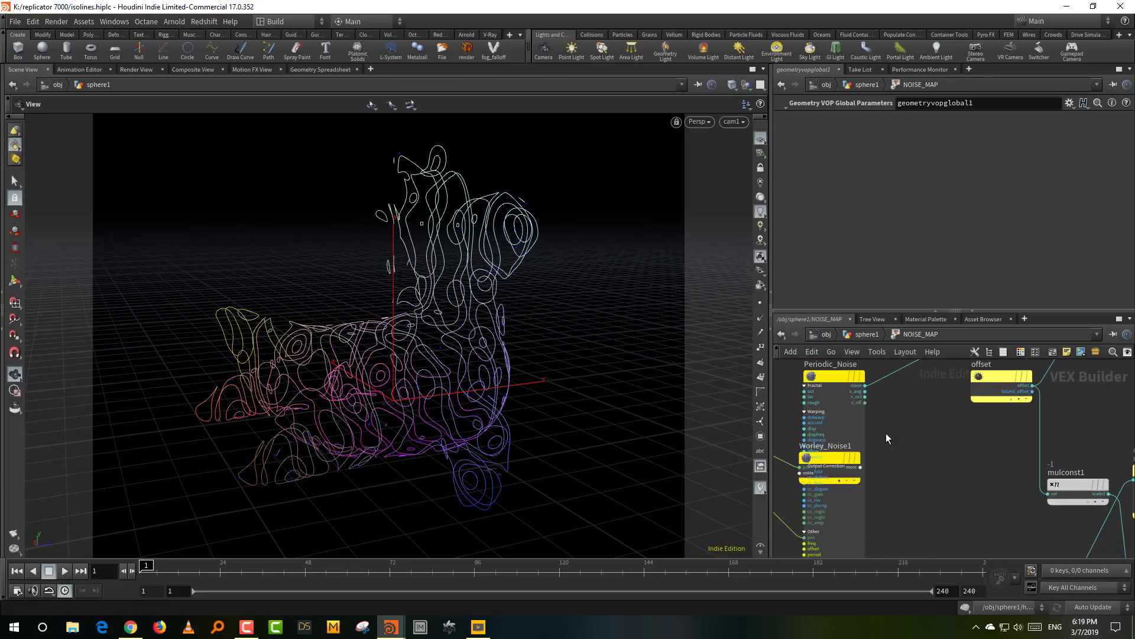
pyautogui.click(844, 465)
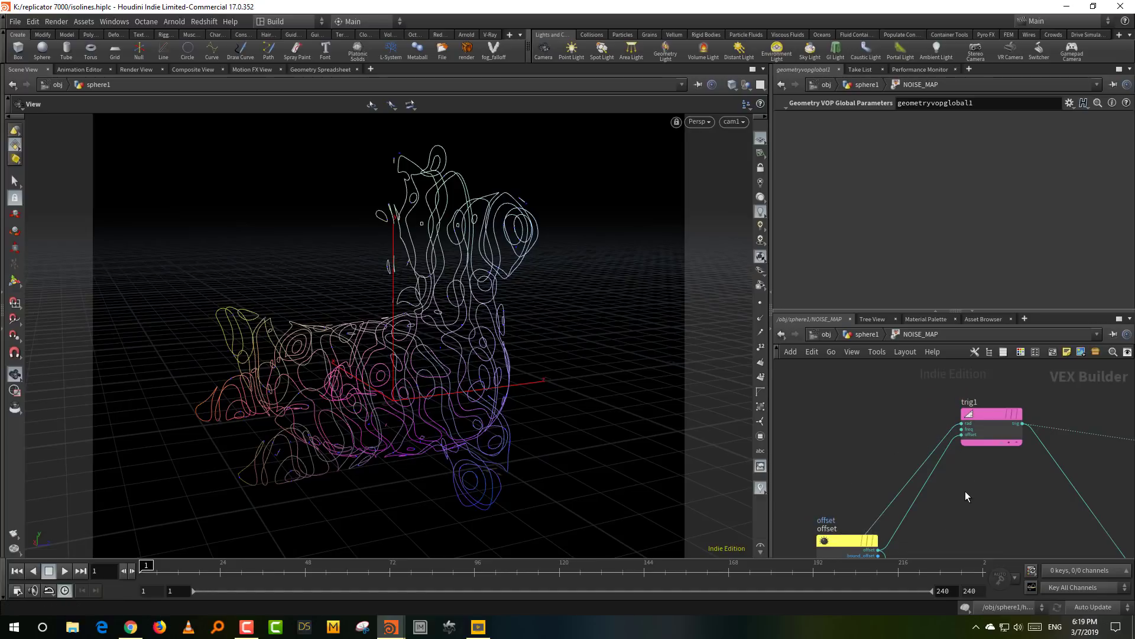
pyautogui.keyDown('alt'); pyautogui.moveTo(527, 384); pyautogui.dragTo(428, 355); pyautogui.keyUp('alt')
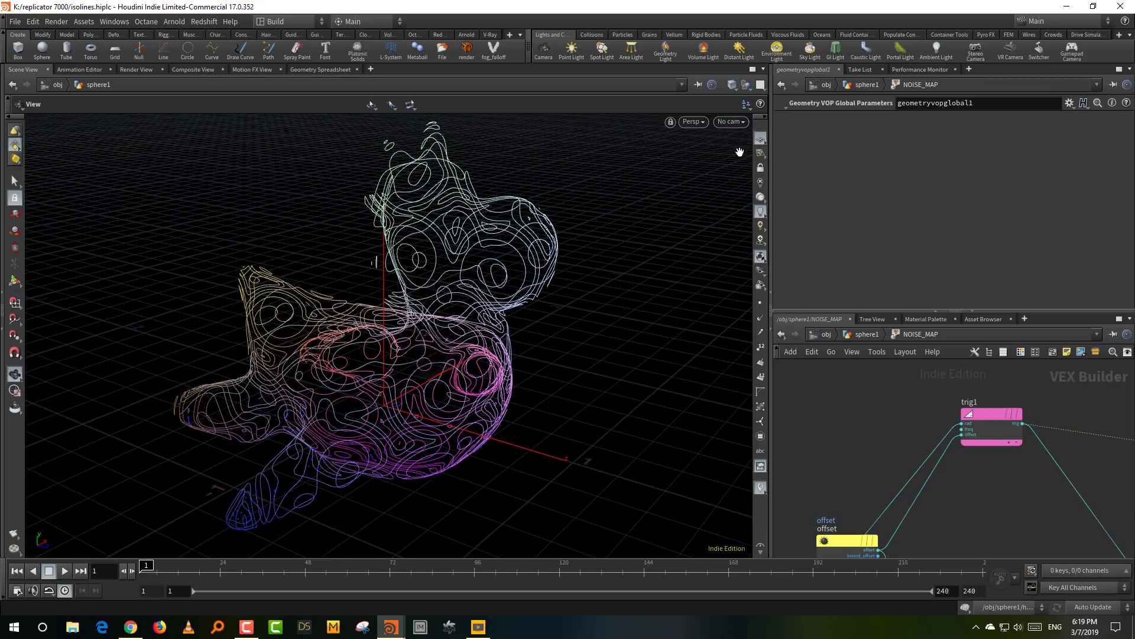
# Hide the viewport's reference grid and tidy the layout of the noise map nodes
pyautogui.moveTo(970, 467); pyautogui.dragTo(934, 431, button='middle')
pyautogui.moveTo(440, 335); pyautogui.dragTo(417, 331)
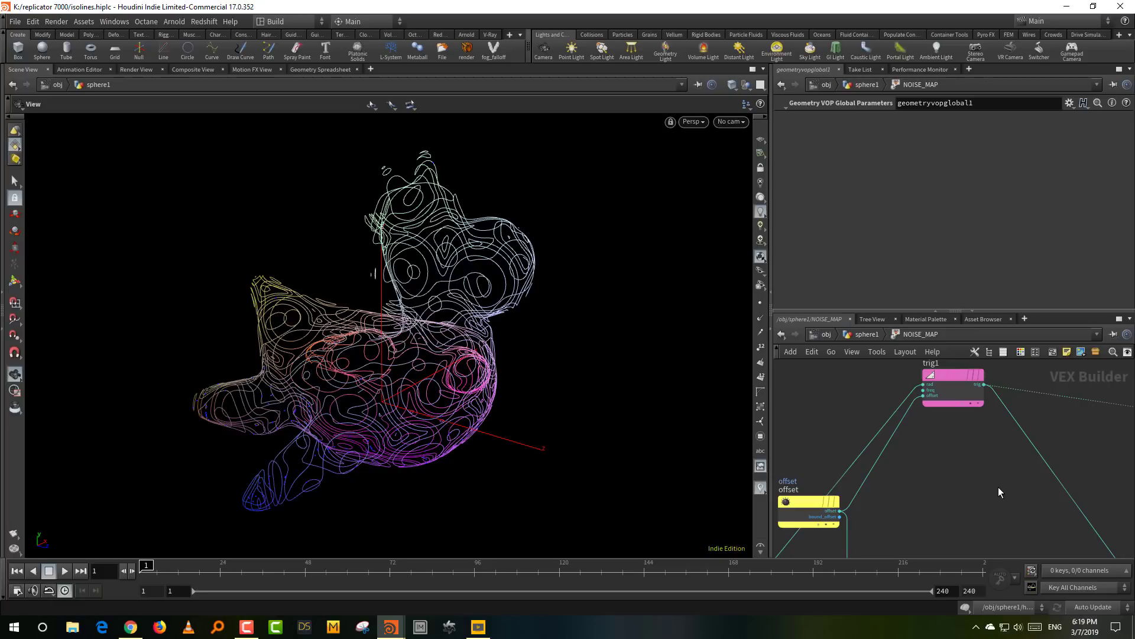
pyautogui.press('l')
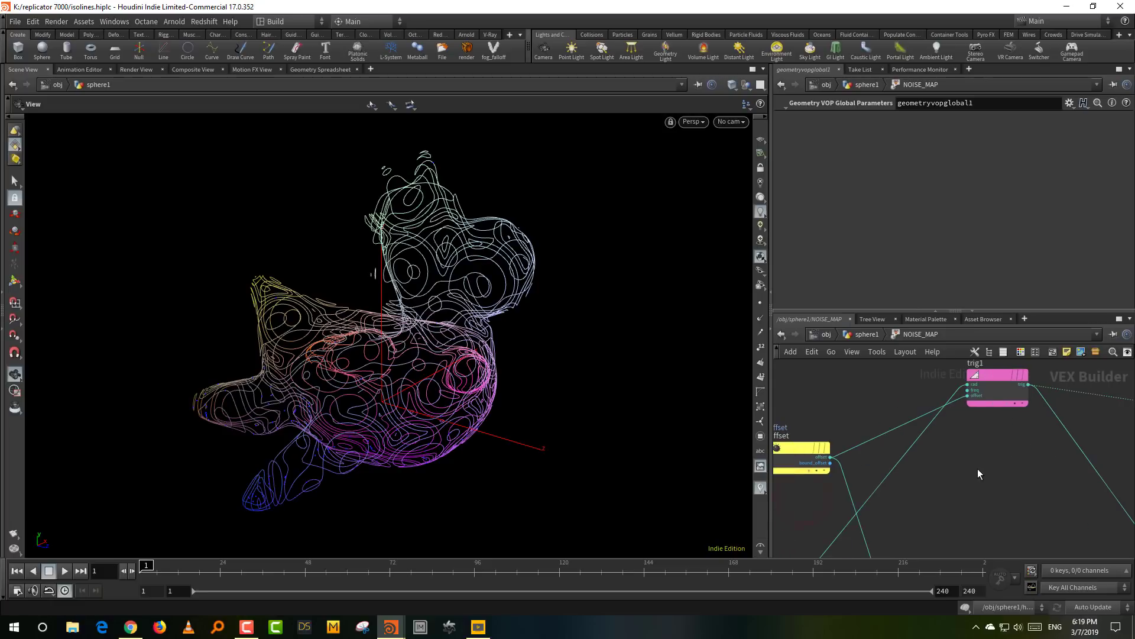
# Connect mix1's output to the geometry output node in place of trig1
pyautogui.scroll(-2, 968, 474)
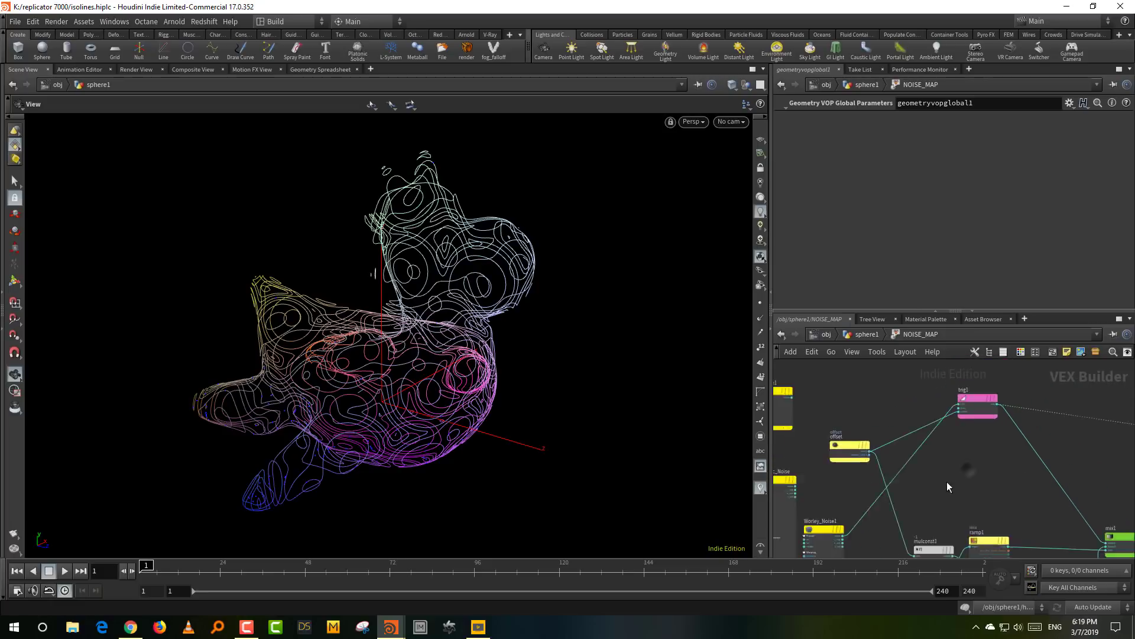
pyautogui.moveTo(1026, 485); pyautogui.dragTo(999, 449, button='middle')
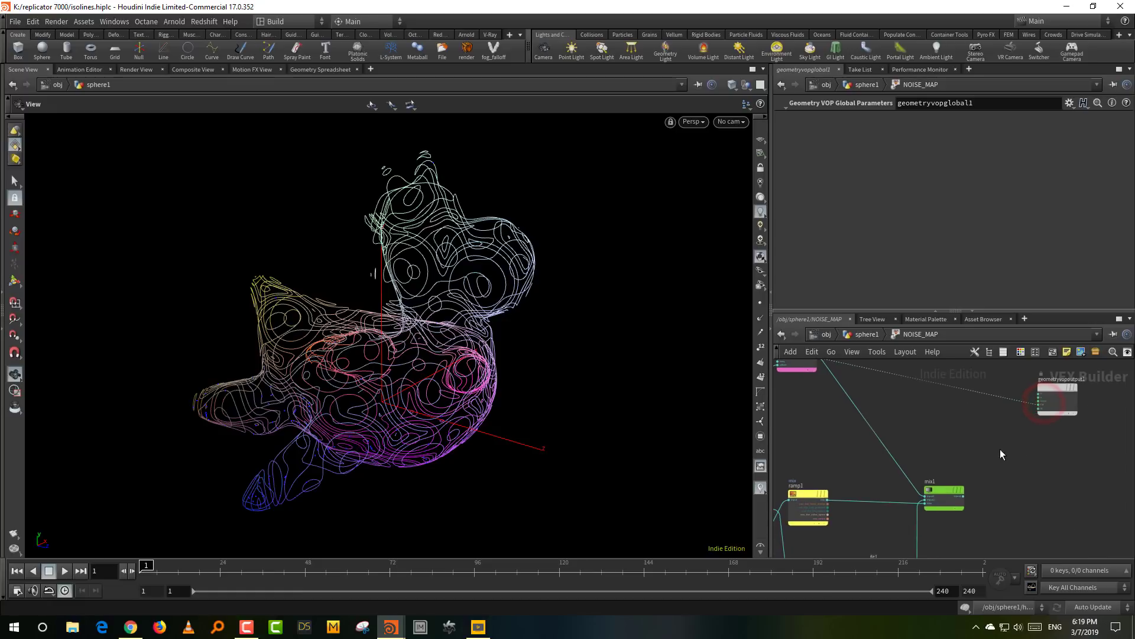
pyautogui.scroll(2, 1006, 448)
pyautogui.click(952, 510)
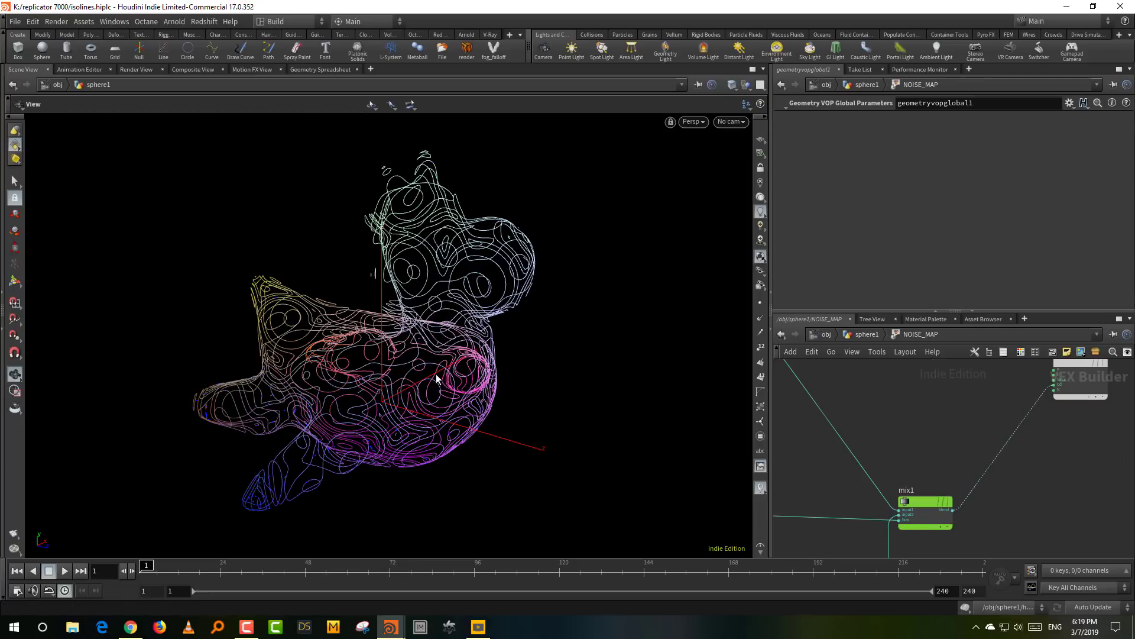
# View the mixed contours from the side and scrub the animation to frame 24
pyautogui.moveTo(404, 388); pyautogui.dragTo(291, 517)
pyautogui.click(145, 564)
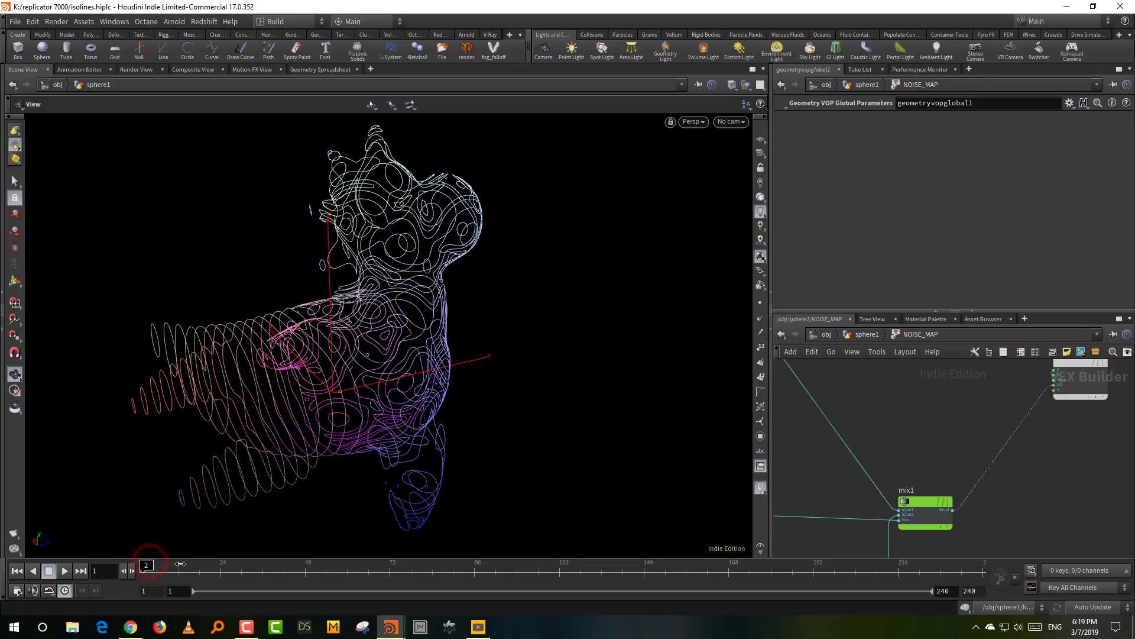
pyautogui.moveTo(208, 567); pyautogui.dragTo(220, 567)
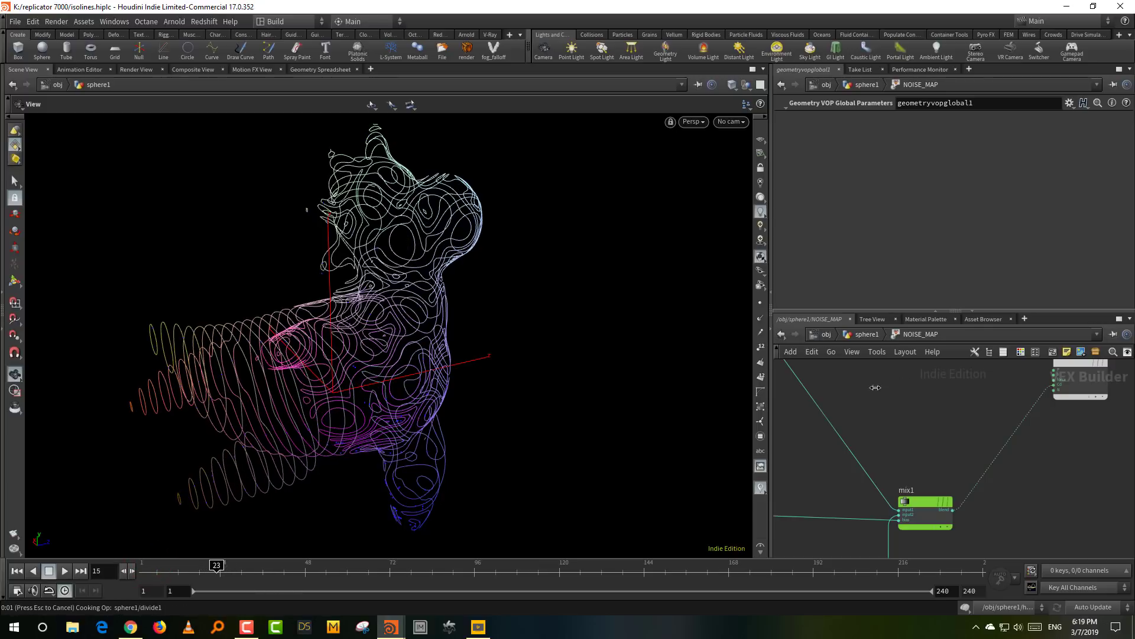
# Return to the sphere1 network and display convertvdb2 at frame 9 to inspect the VDB experiment's surface from another side
pyautogui.click(867, 335)
pyautogui.scroll(-5, 909, 378)
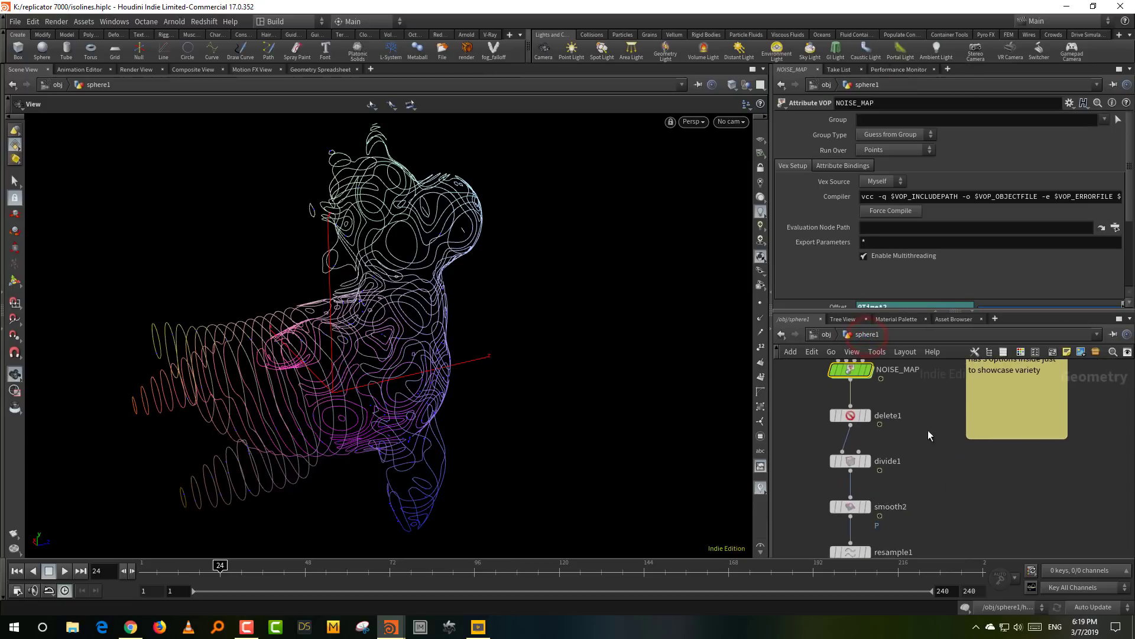
pyautogui.scroll(-3, 1001, 491)
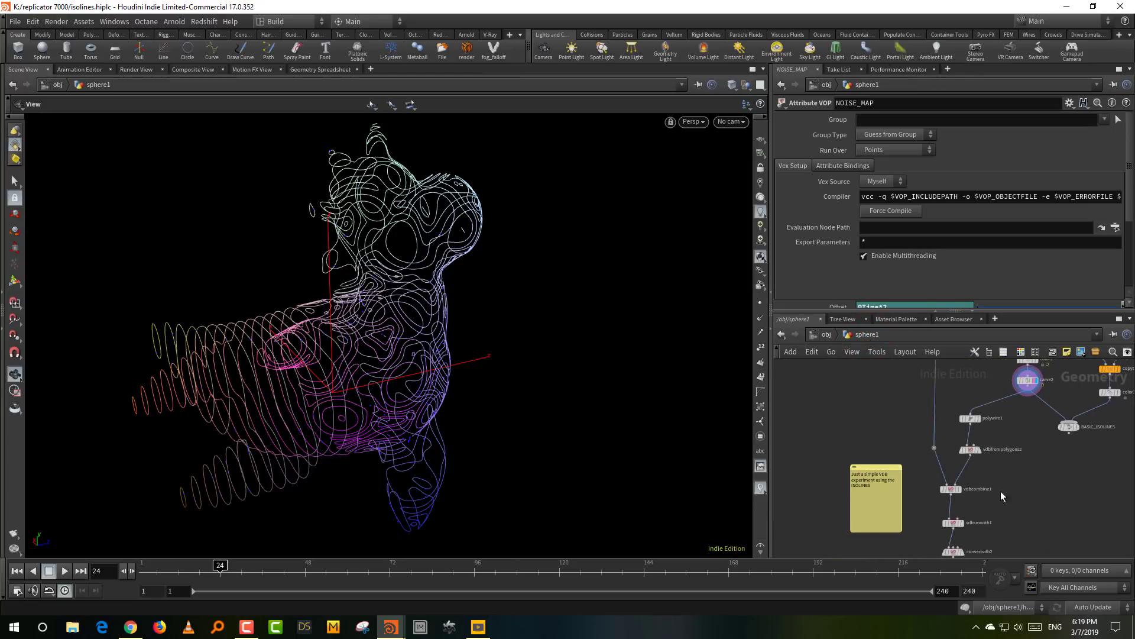
pyautogui.scroll(4, 1003, 435)
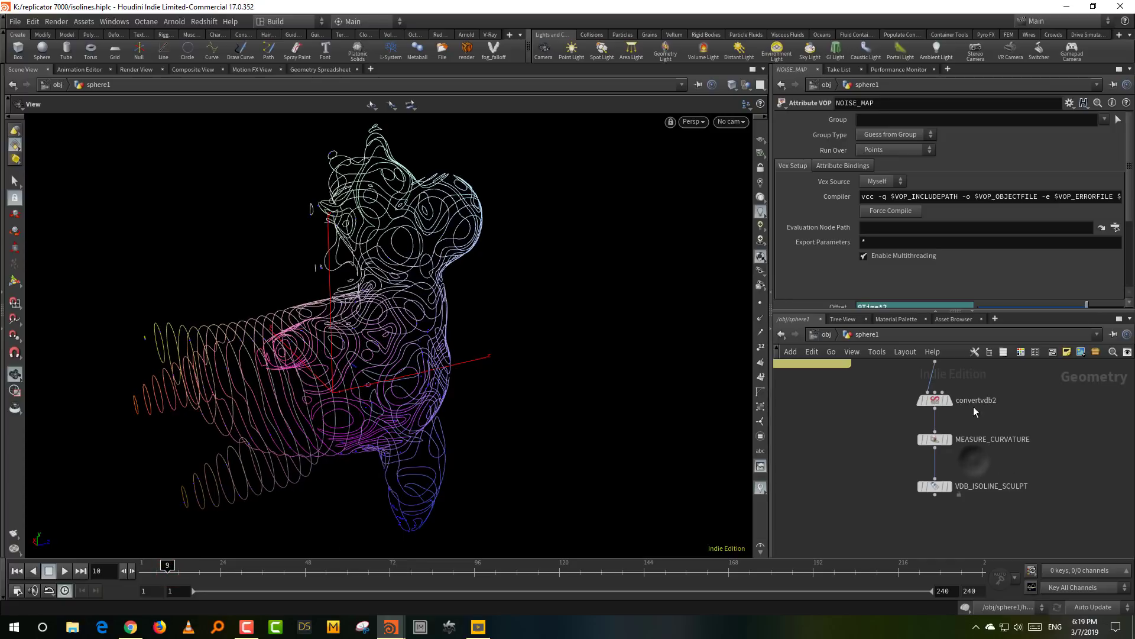
pyautogui.scroll(2, 975, 408)
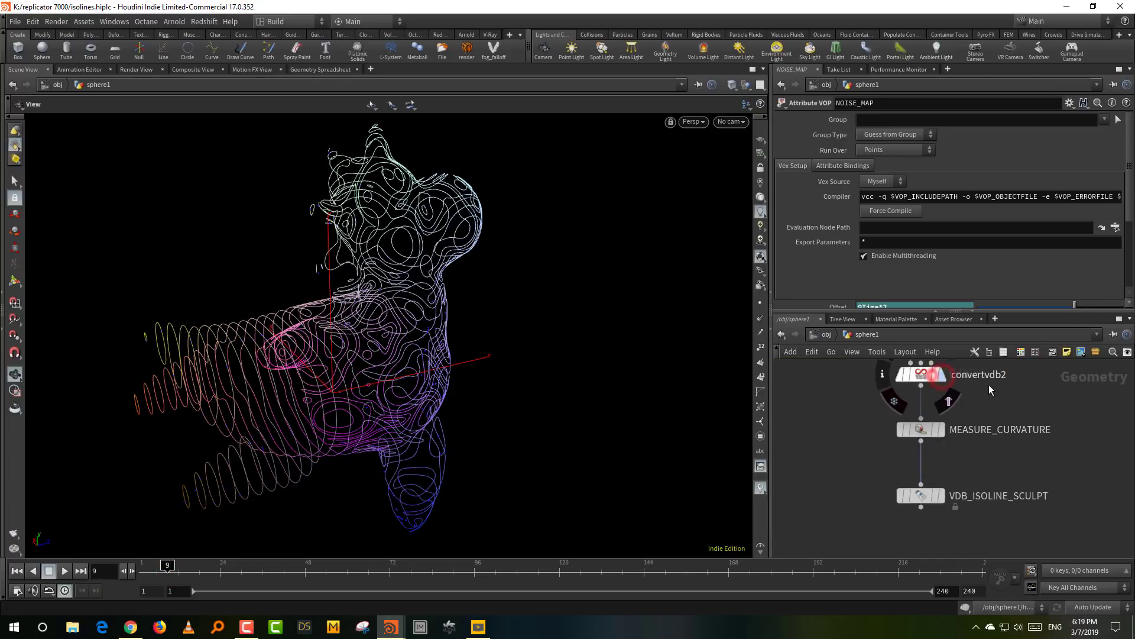
pyautogui.click(939, 375)
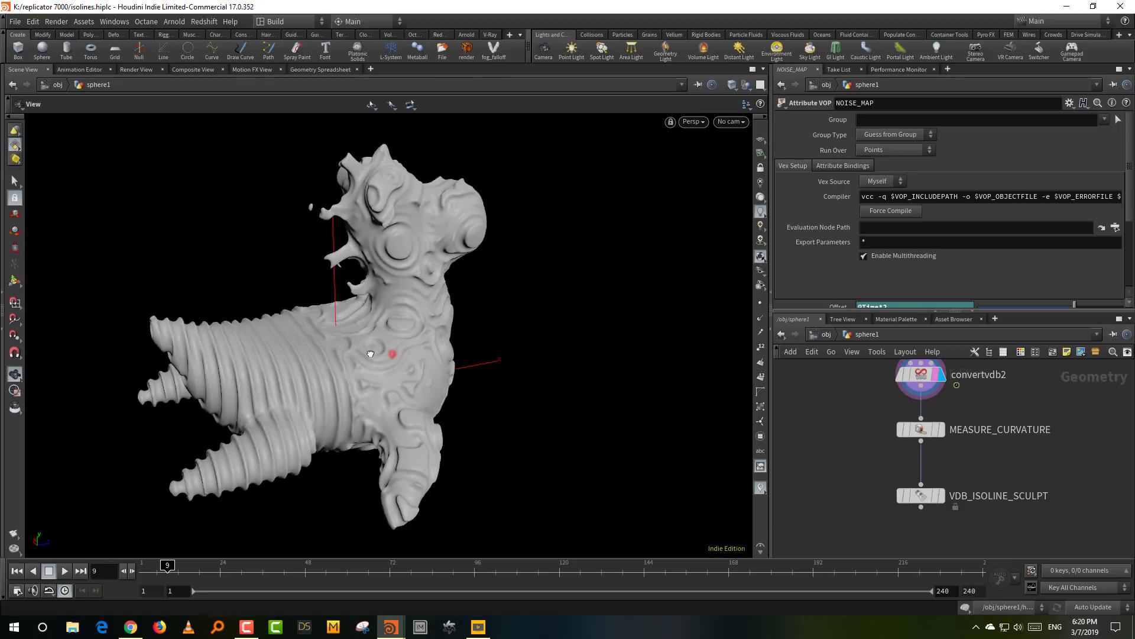
pyautogui.moveTo(370, 354)
pyautogui.mouseDown()
pyautogui.moveTo(408, 367)
pyautogui.moveTo(483, 349)
pyautogui.moveTo(426, 358)
pyautogui.moveTo(355, 342)
pyautogui.moveTo(503, 379)
pyautogui.moveTo(650, 395)
pyautogui.mouseUp()
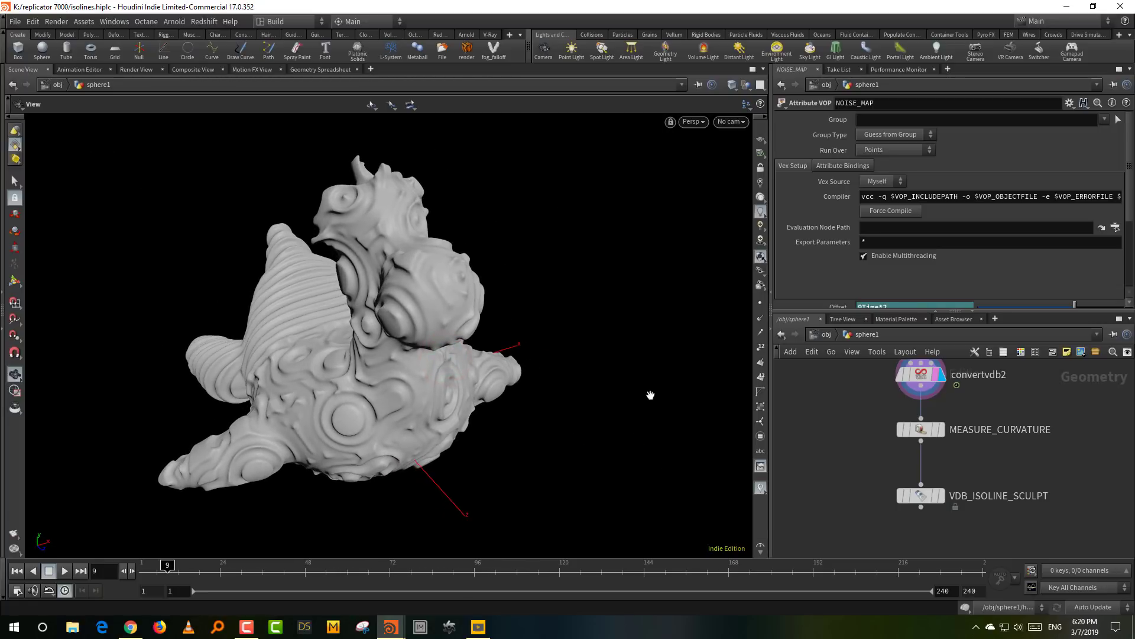
# Display the SCALE_DOWN node at the end of the heightfield branch and view the terrain contour lines as a whole
pyautogui.scroll(-5, 953, 470)
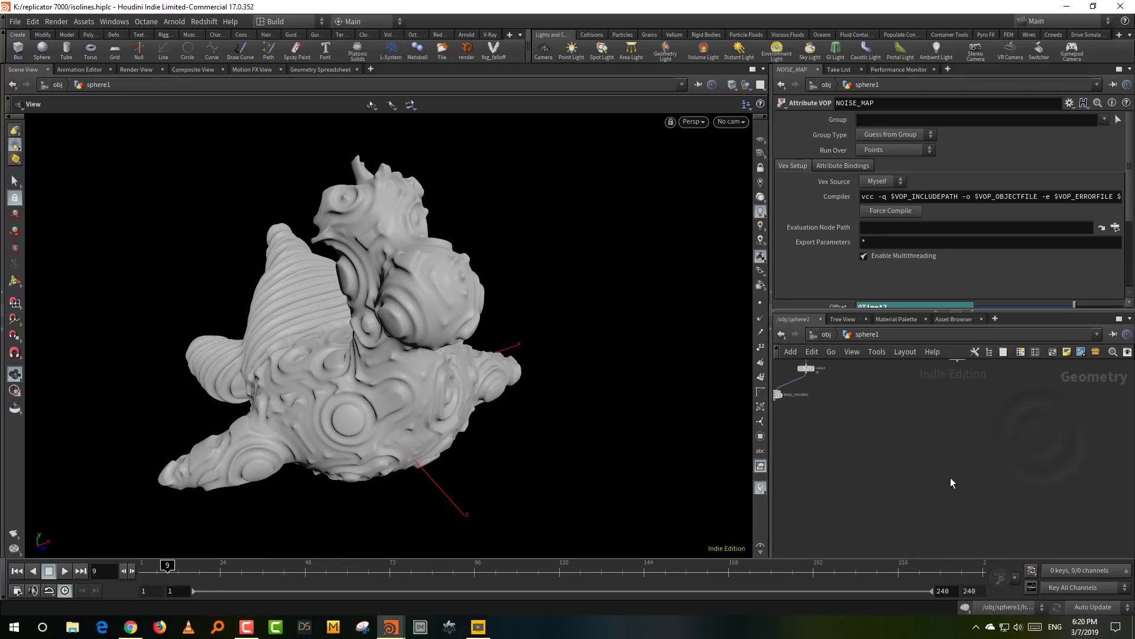
pyautogui.scroll(5, 950, 477)
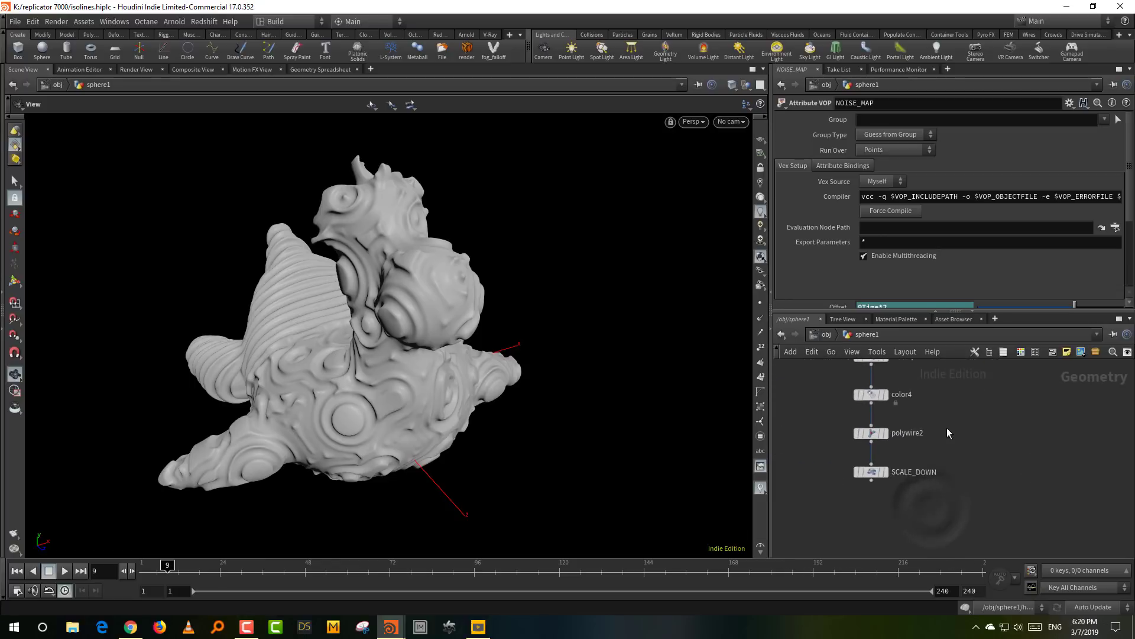
pyautogui.moveTo(964, 491)
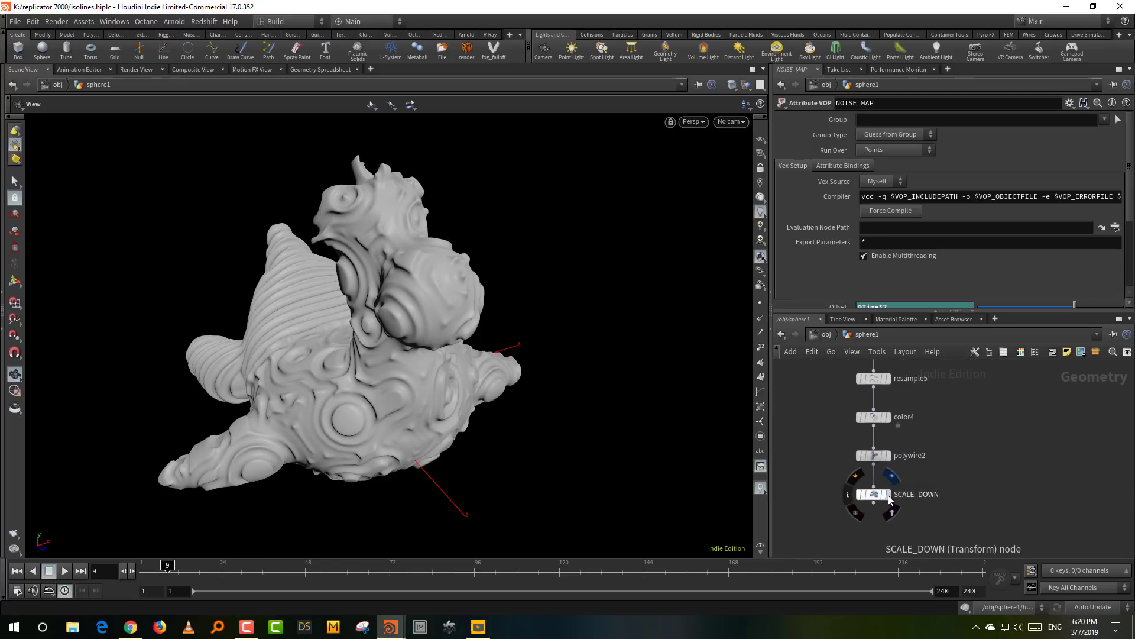
pyautogui.click(960, 492)
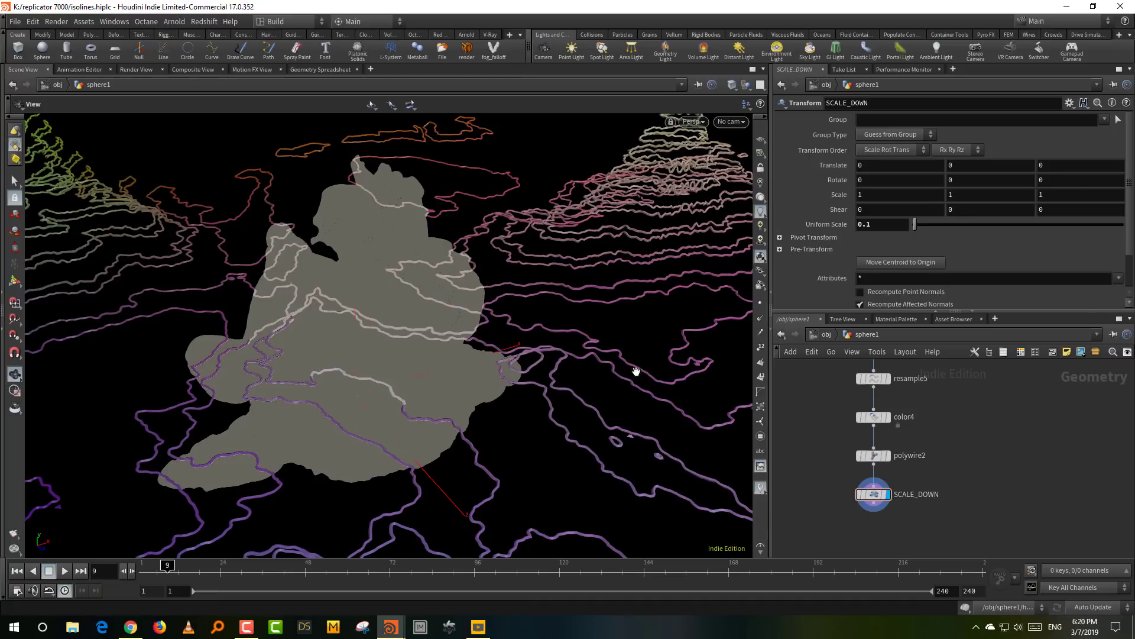
pyautogui.scroll(-6, 385, 388)
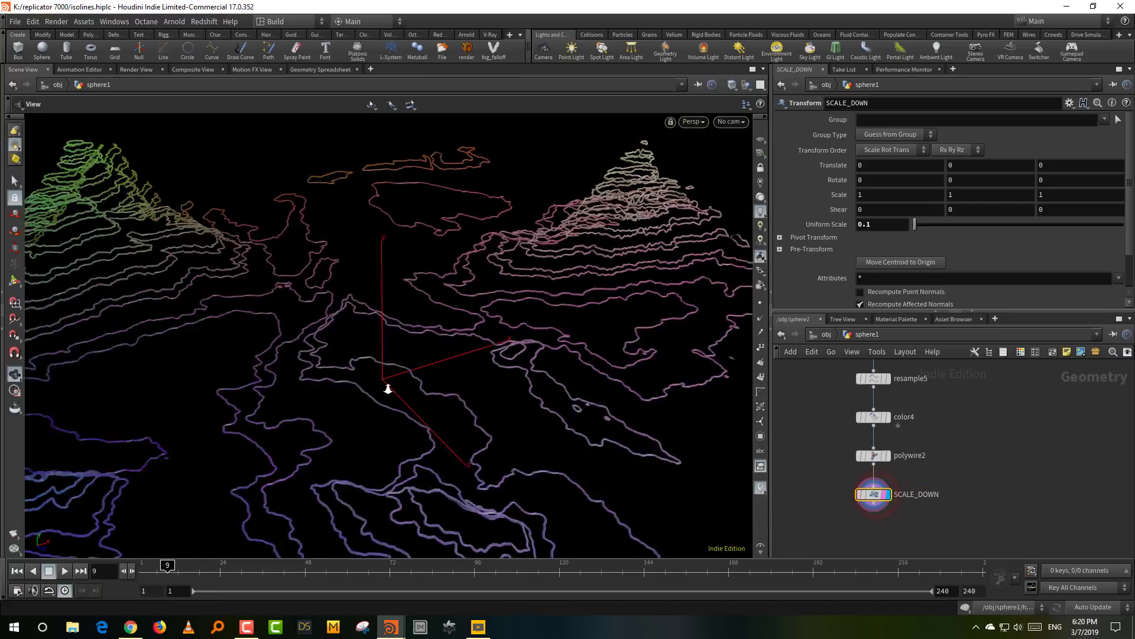
pyautogui.scroll(3, 411, 388)
pyautogui.scroll(5, 981, 424)
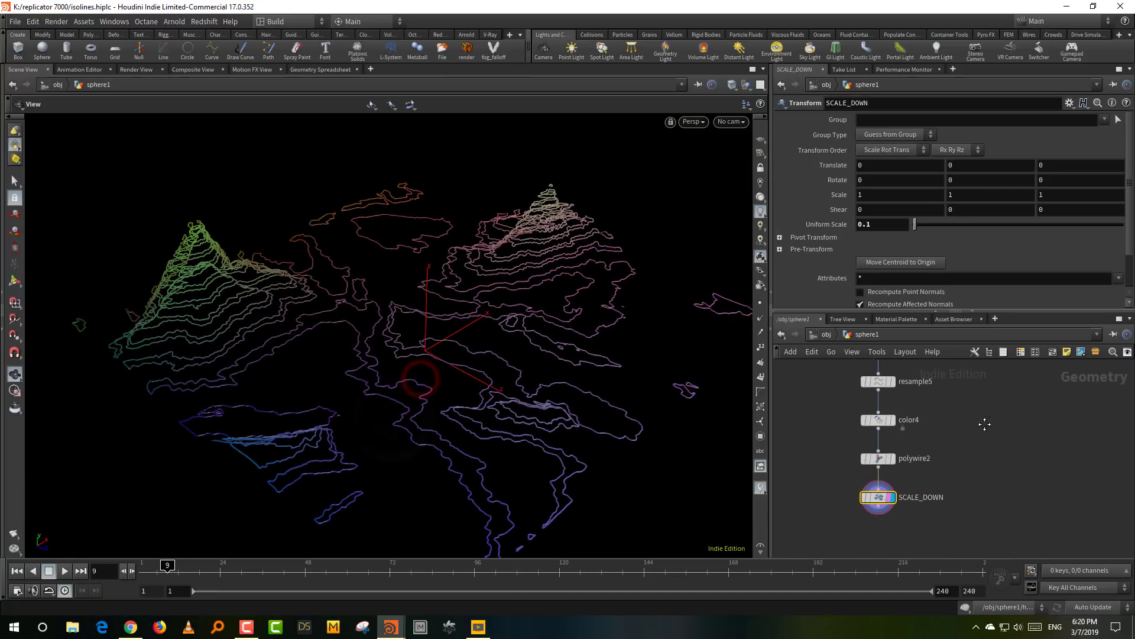
# Display polywire2 in the heightfield branch, show its parameters and view the full-size terrain contours
pyautogui.scroll(1, 973, 444)
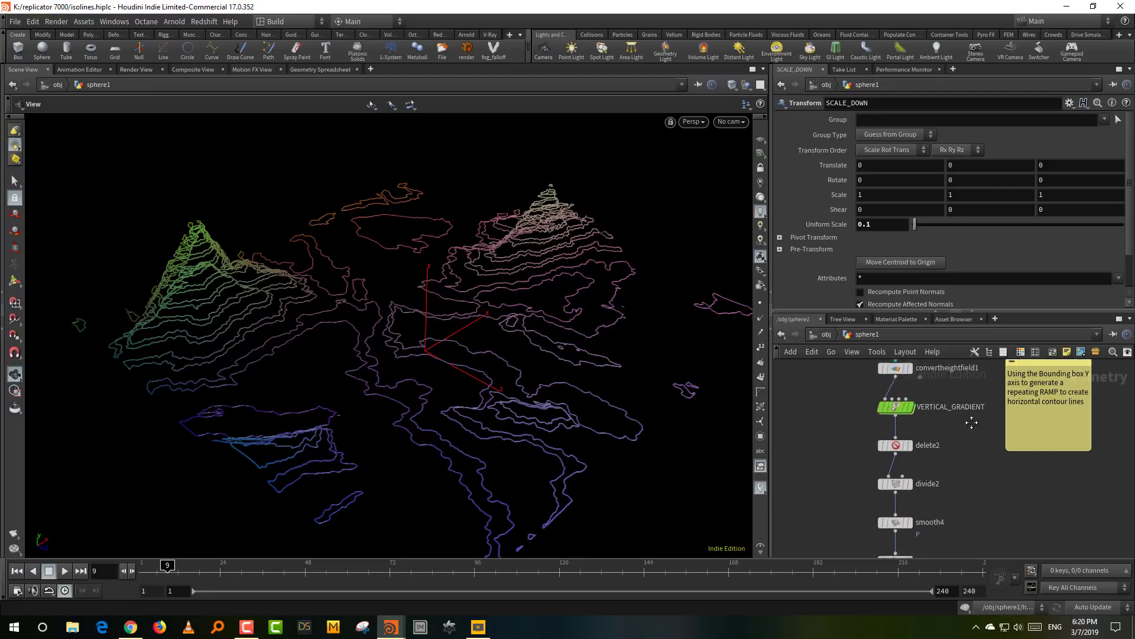
pyautogui.scroll(-4, 964, 452)
pyautogui.click(927, 482)
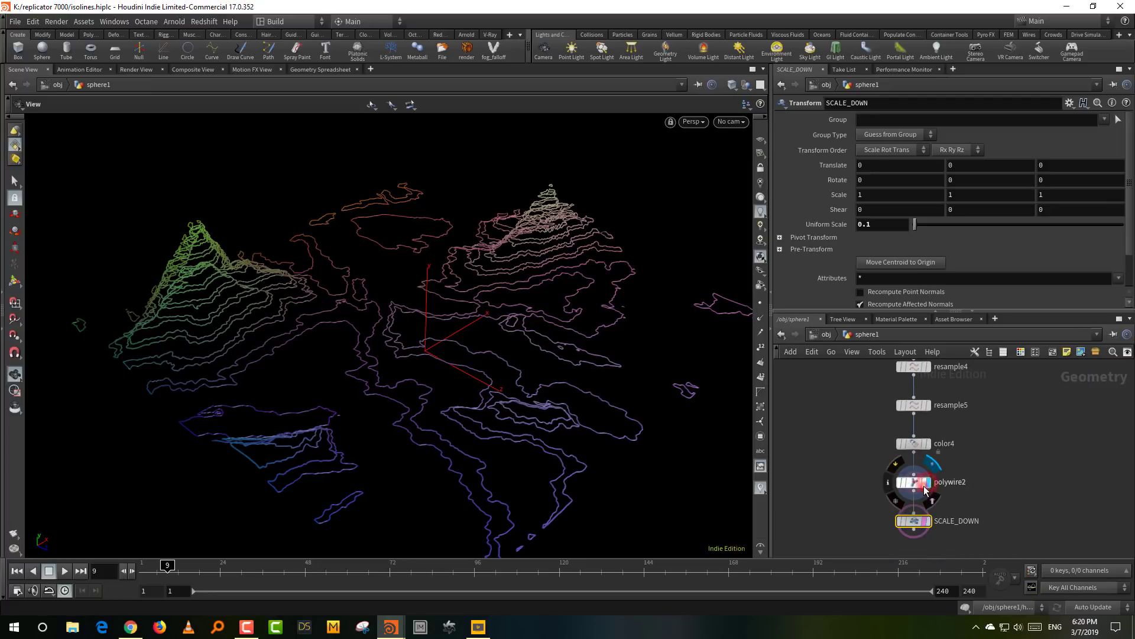
pyautogui.click(913, 482)
pyautogui.scroll(-10, 449, 337)
pyautogui.moveTo(385, 400)
pyautogui.mouseDown()
pyautogui.moveTo(361, 436)
pyautogui.moveTo(400, 358)
pyautogui.moveTo(394, 391)
pyautogui.mouseUp()
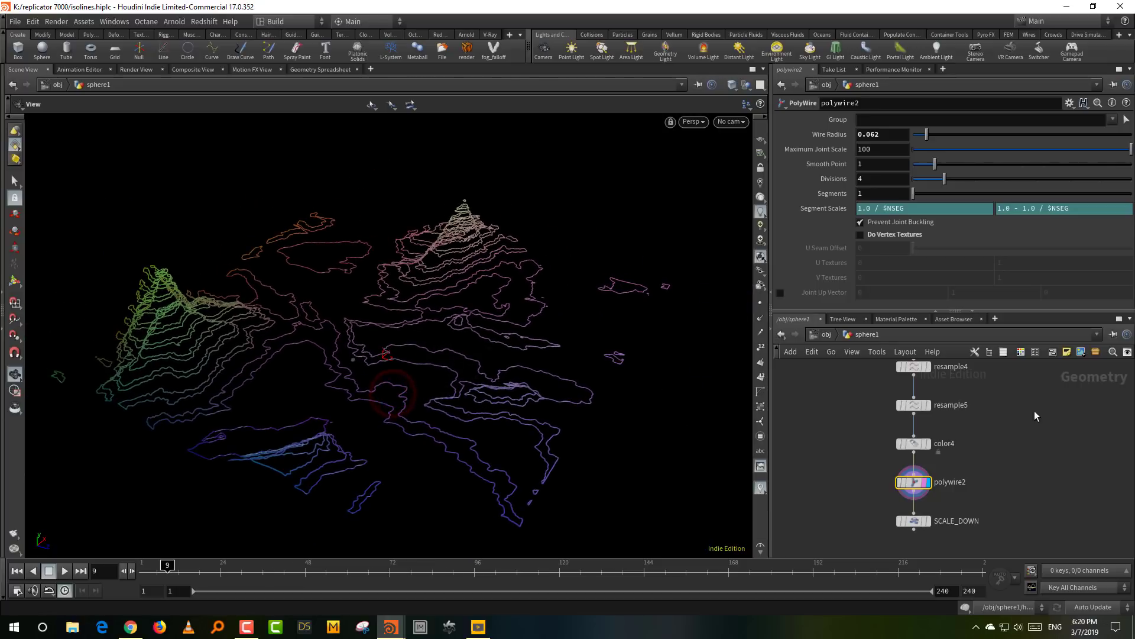
# Display convertheightfield1 to examine the terrain surface that the contours are generated from
pyautogui.scroll(5, 963, 378)
pyautogui.scroll(2, 945, 406)
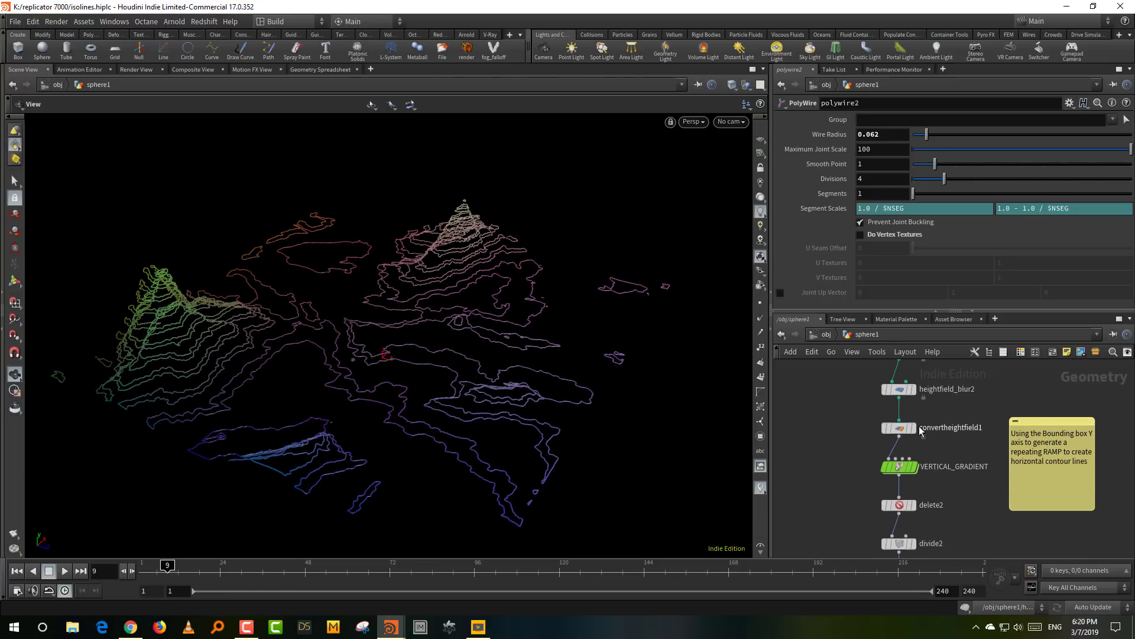
pyautogui.click(913, 427)
# Display the polywire2 terrain contours again and return the animation to frame 1
pyautogui.scroll(-6, 979, 423)
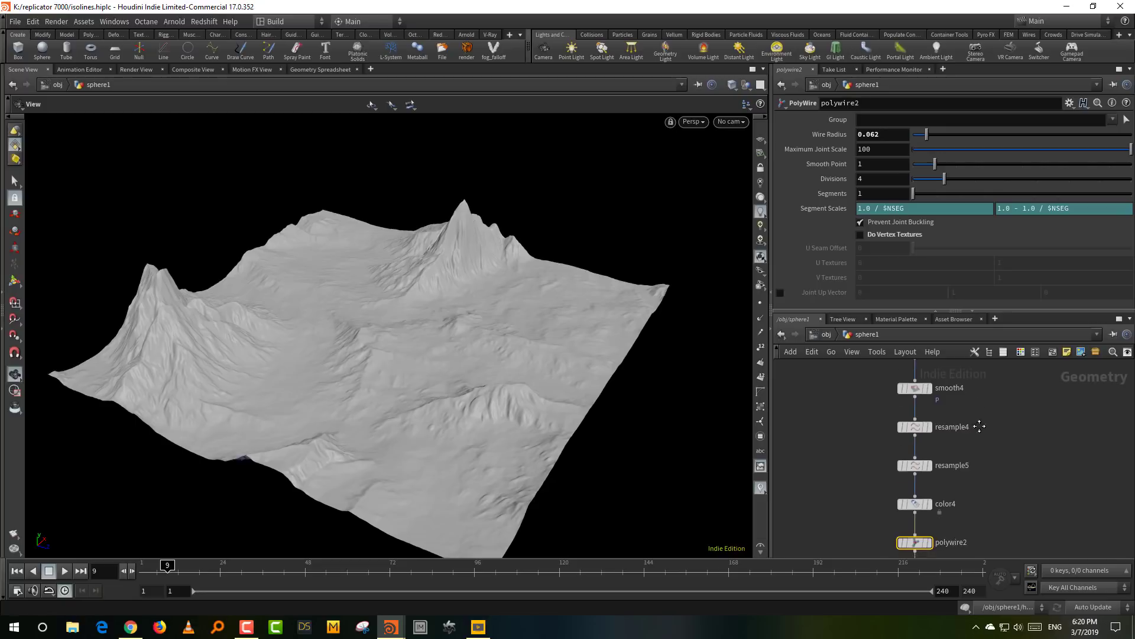
pyautogui.click(930, 495)
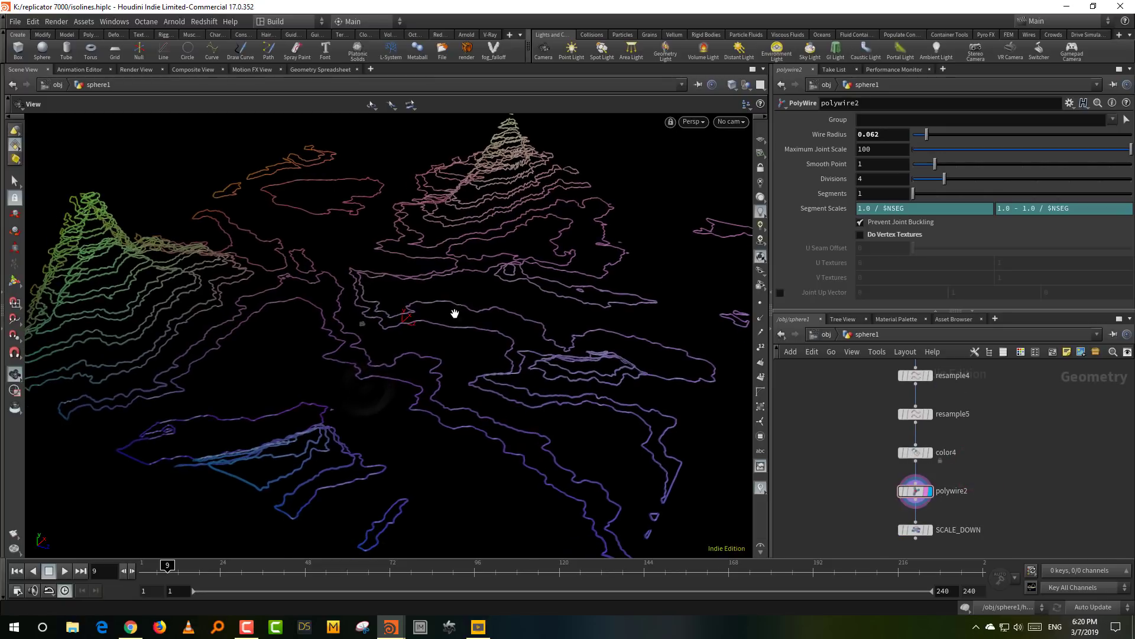
pyautogui.moveTo(456, 309); pyautogui.dragTo(444, 338)
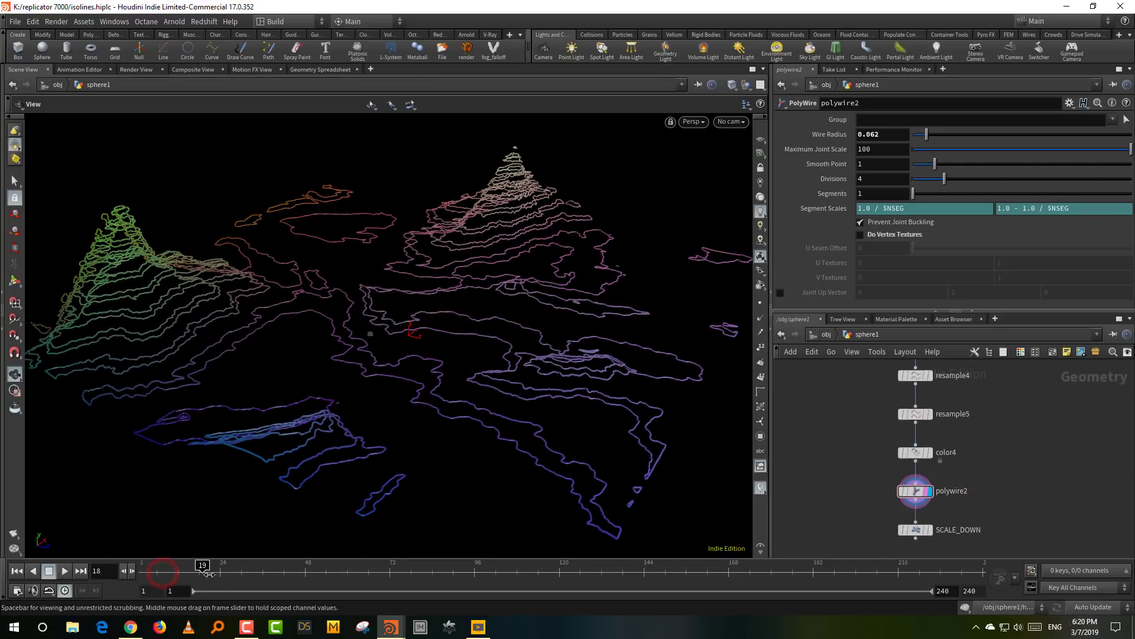
pyautogui.click(145, 581)
pyautogui.scroll(3, 1017, 532)
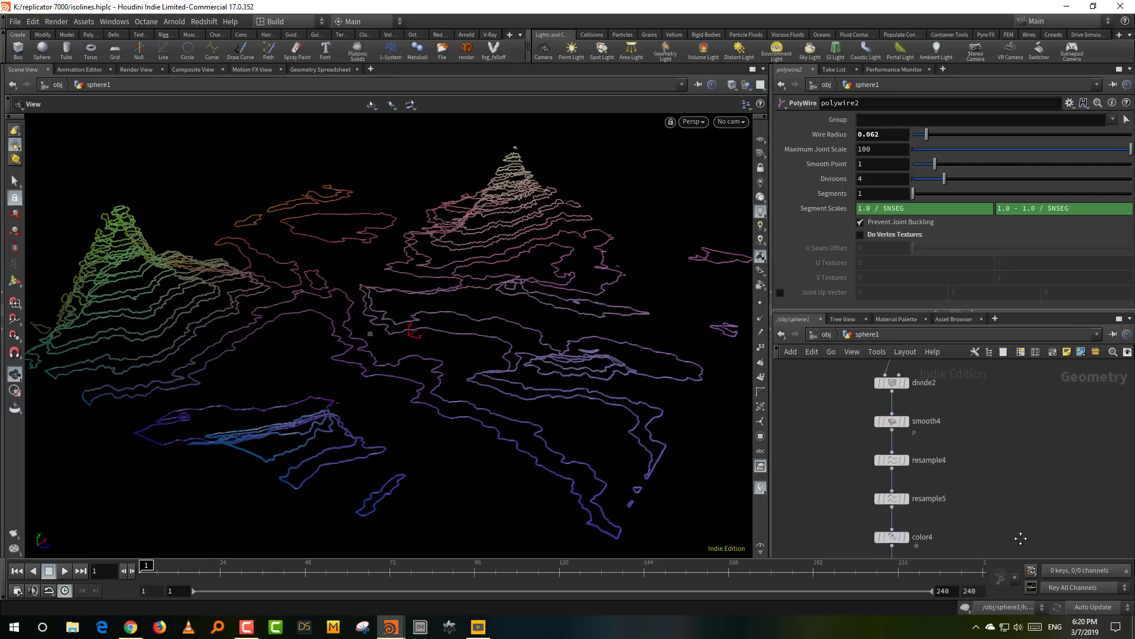
pyautogui.scroll(-4, 1006, 470)
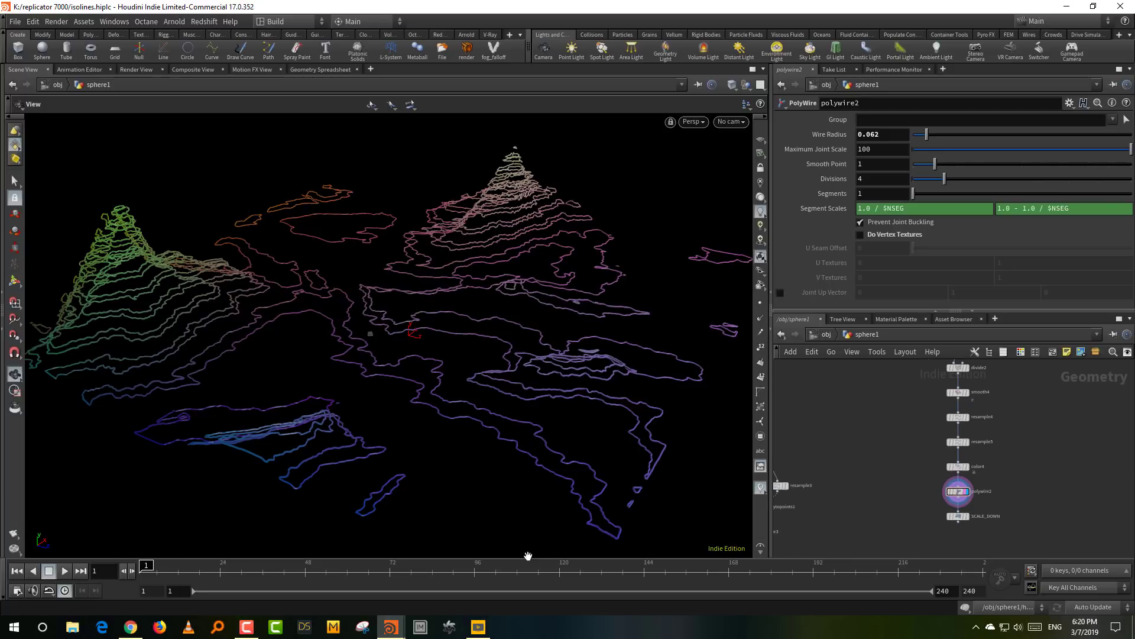
# Switch to the isolines basic.hiplc scene and examine the isoline sphere together with its two complete node chains
pyautogui.moveTo(390, 625)
pyautogui.click(357, 604)
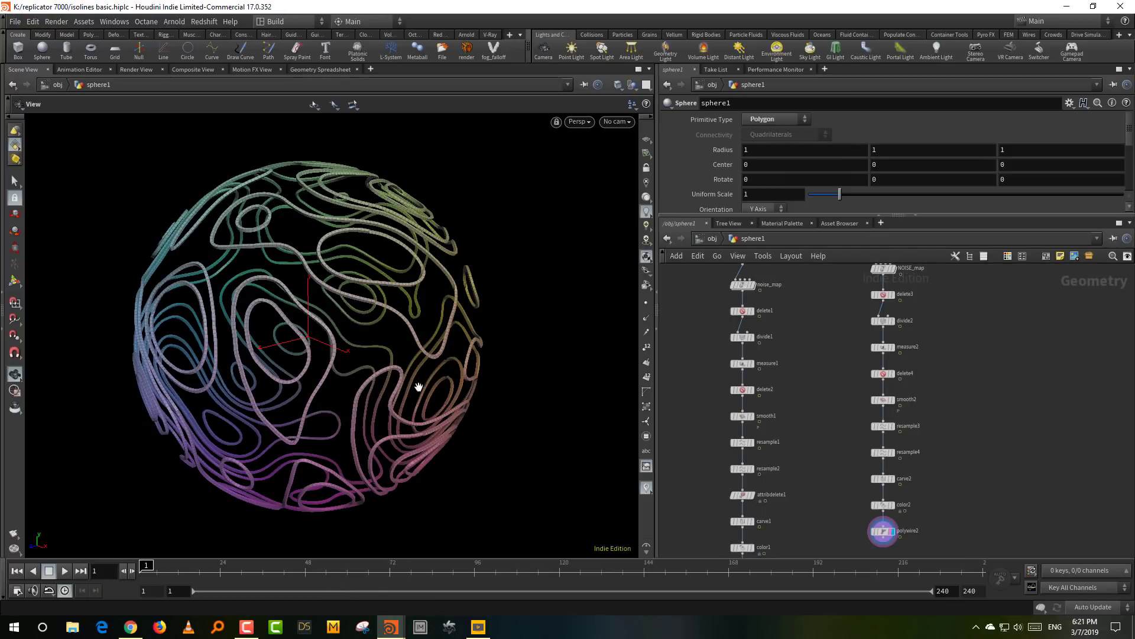
pyautogui.moveTo(355, 360); pyautogui.dragTo(374, 377)
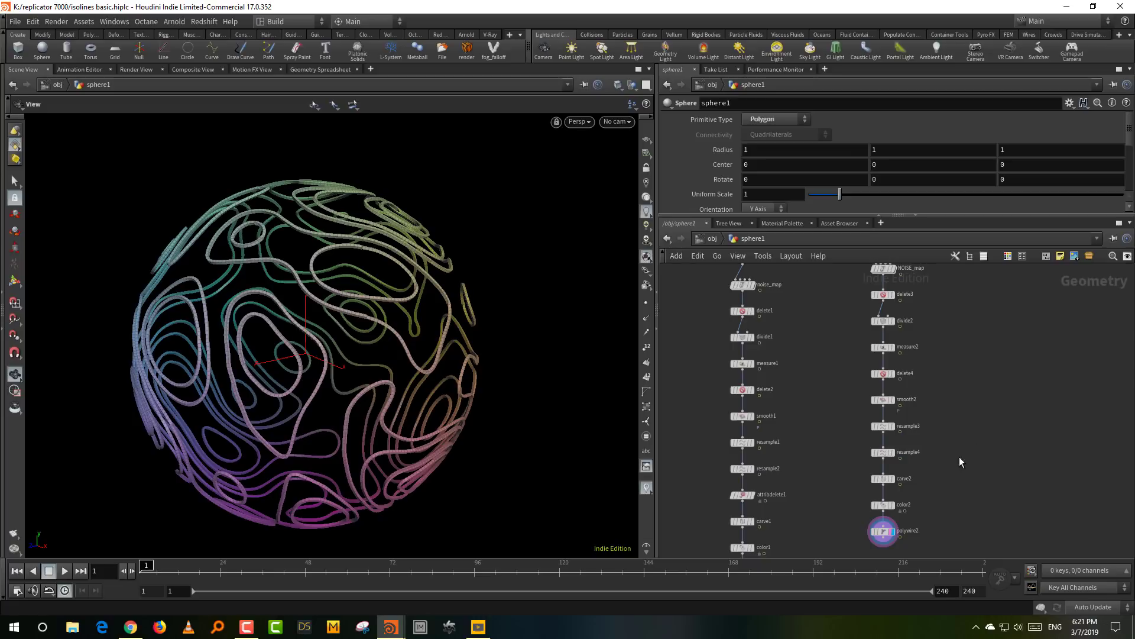
pyautogui.scroll(-3, 959, 457)
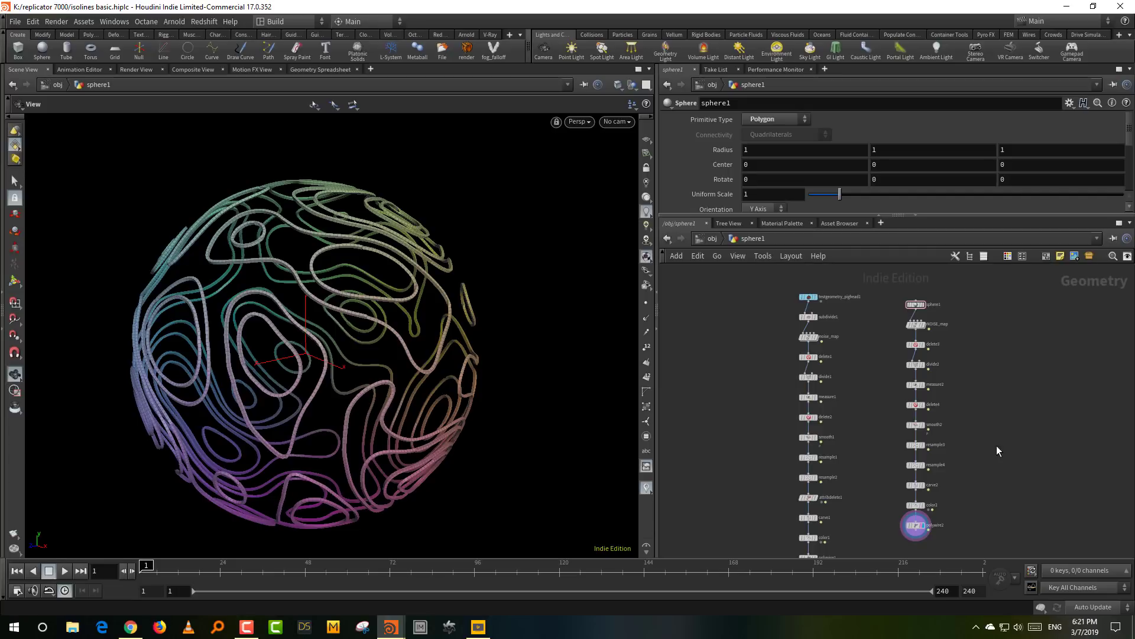
pyautogui.moveTo(997, 447); pyautogui.dragTo(980, 437, button='middle')
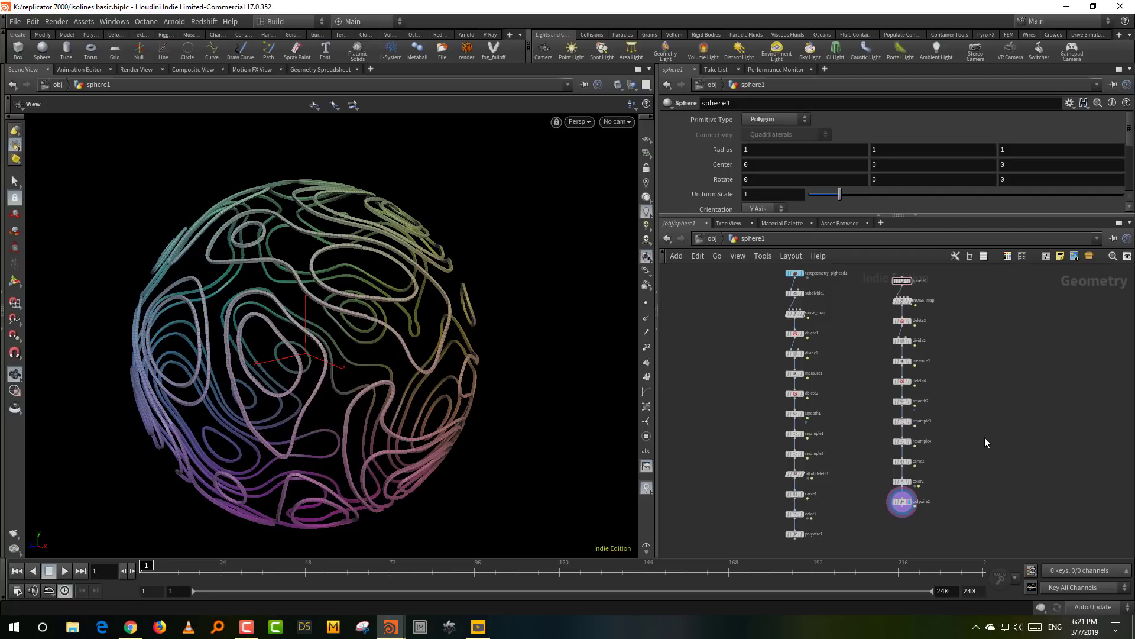